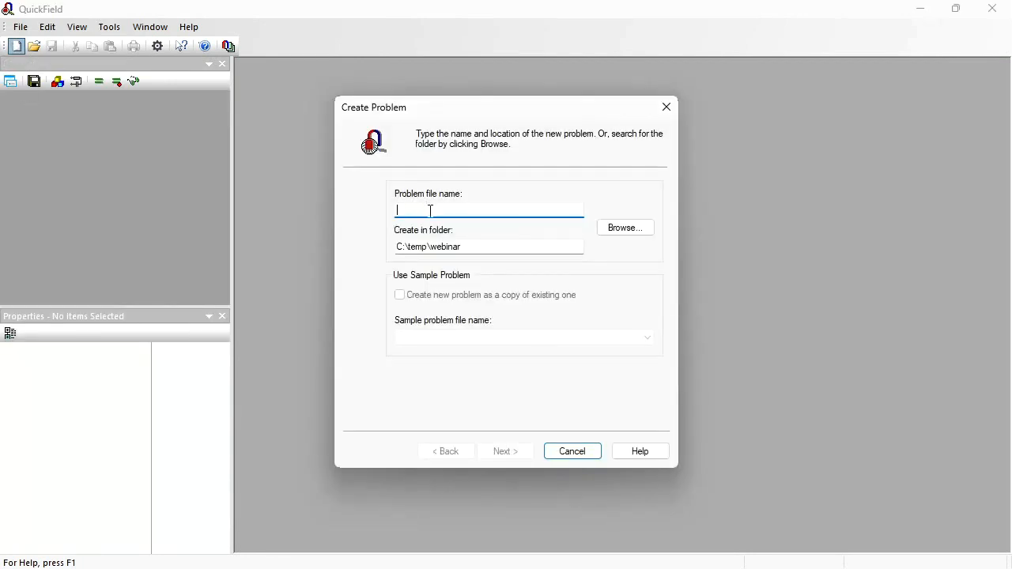
- Create a problem named conductor of type DC Conduction with a Z length of 1 mm, and open its geometry
text(conductor)
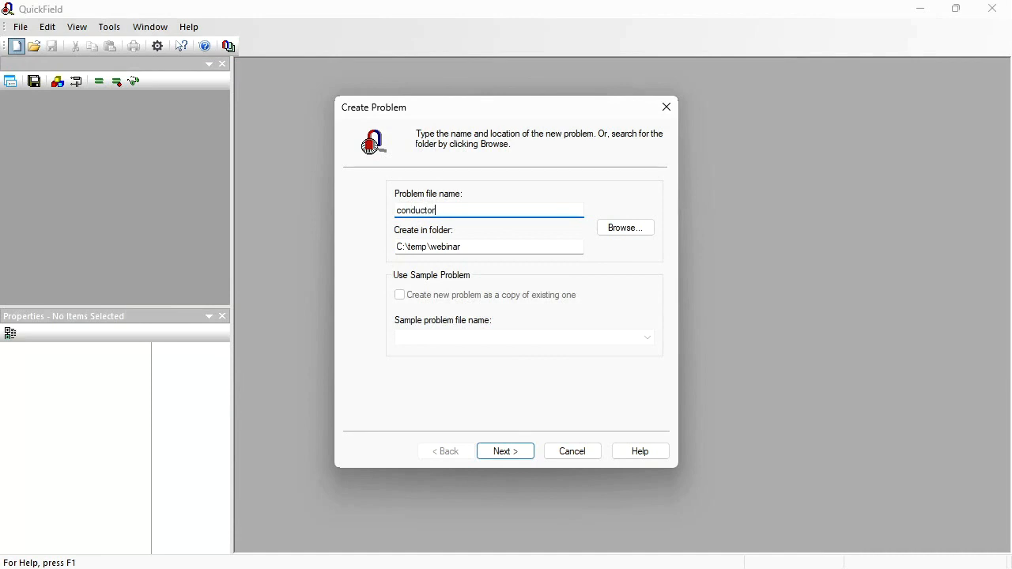
click(507, 453)
click(541, 200)
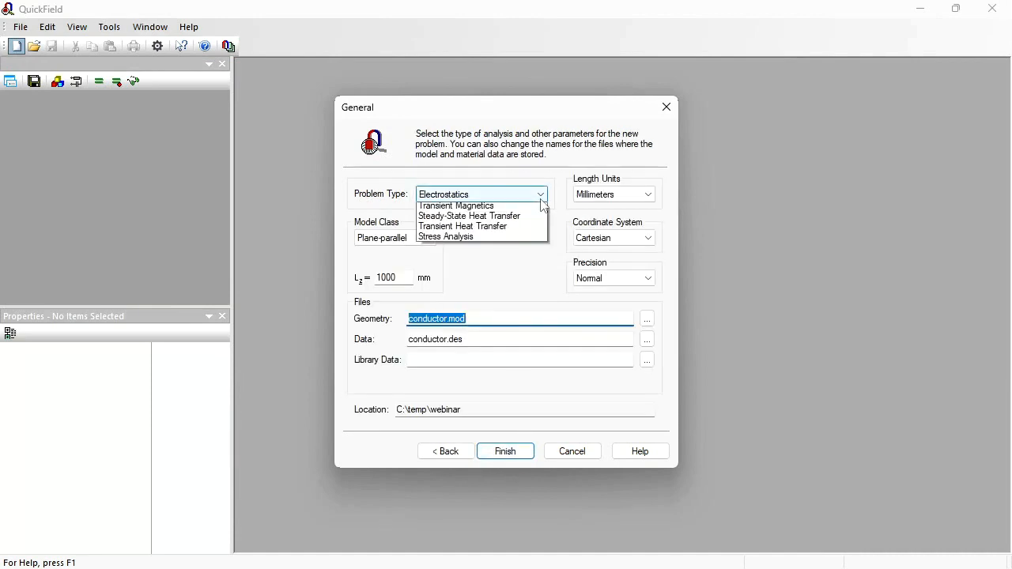
click(459, 229)
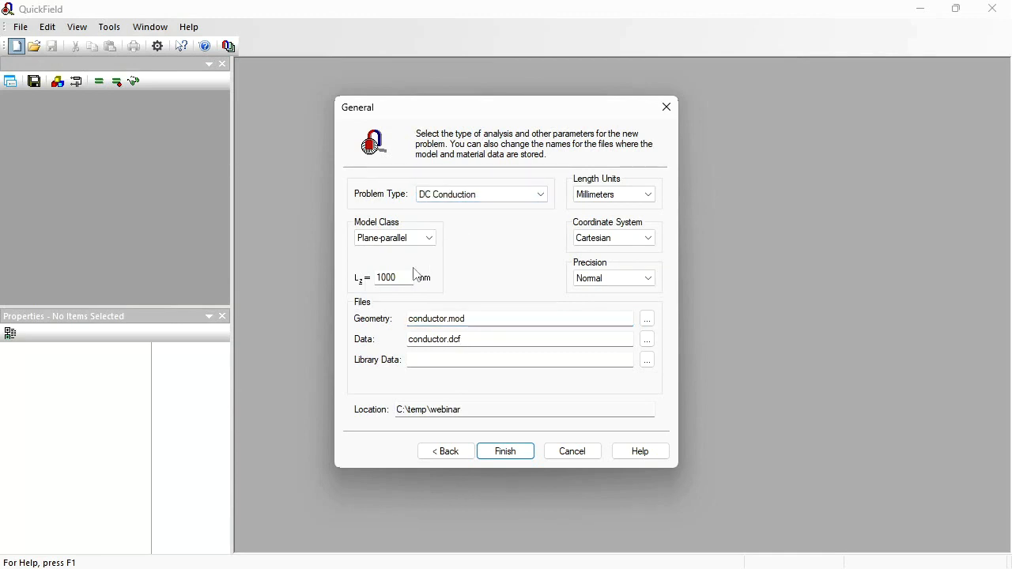
drag(410, 275, 357, 280)
text(1)
click(504, 453)
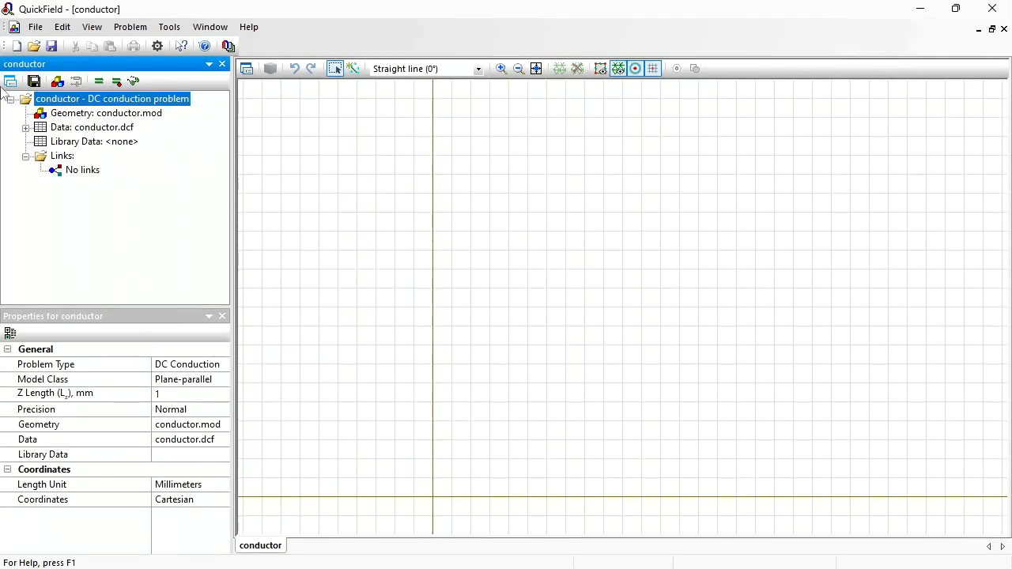
double_click(117, 111)
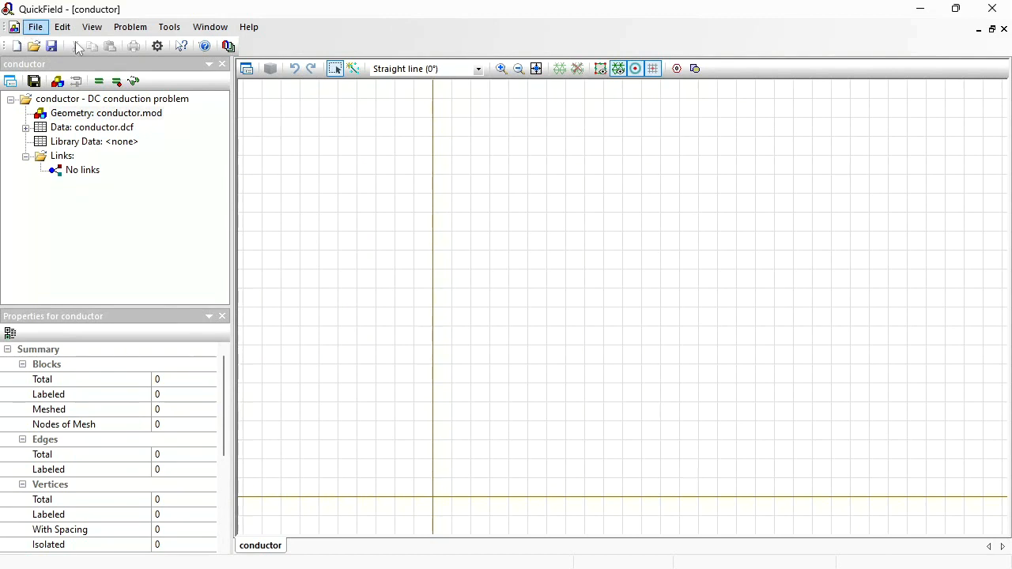
click(35, 27)
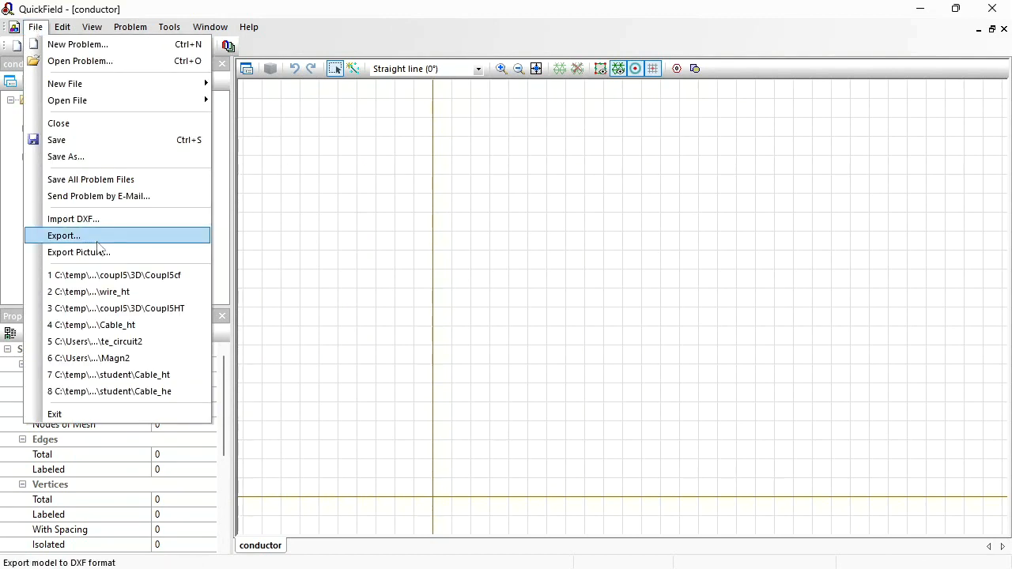
click(404, 273)
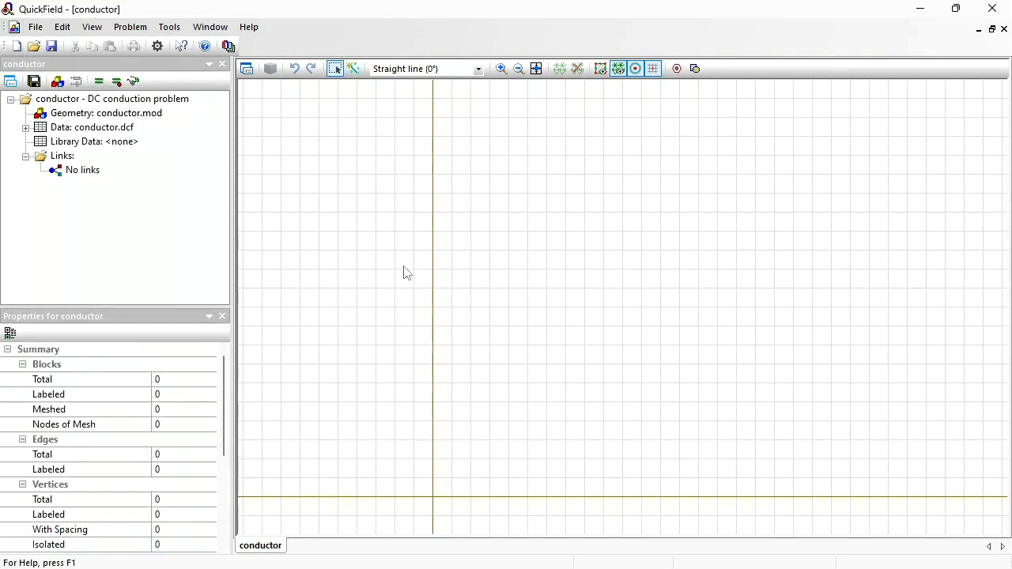
- Insert a rectangle 70 mm wide and 40 mm high with its lower-left corner at the origin
click(696, 69)
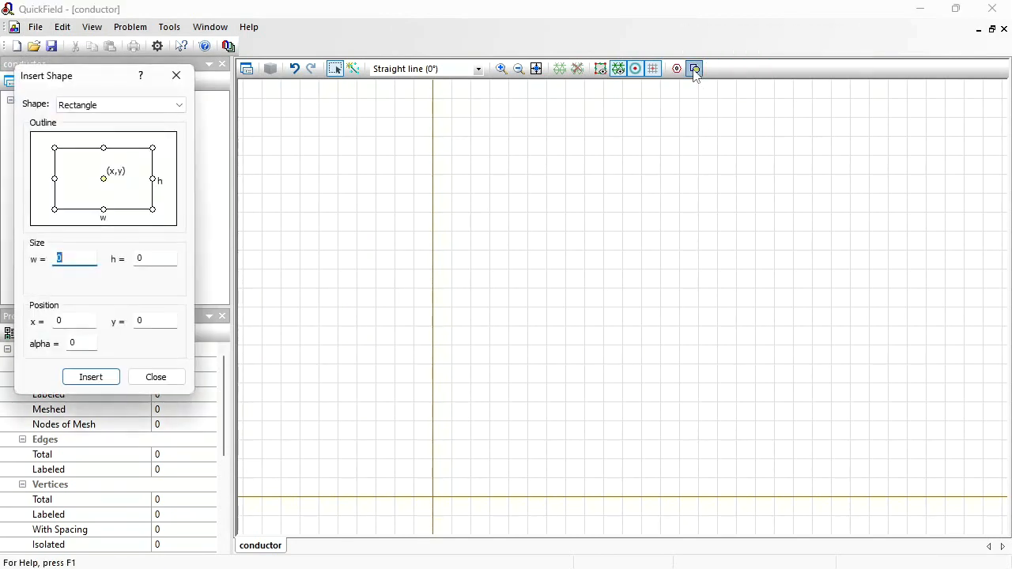
double_click(61, 258)
text(70)
double_click(156, 264)
text(40)
click(55, 210)
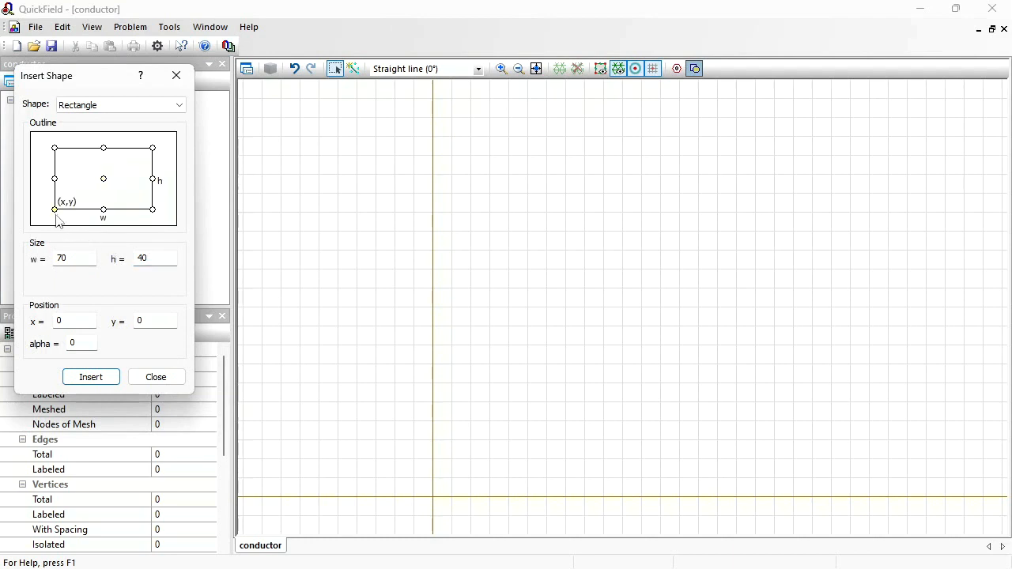
click(91, 377)
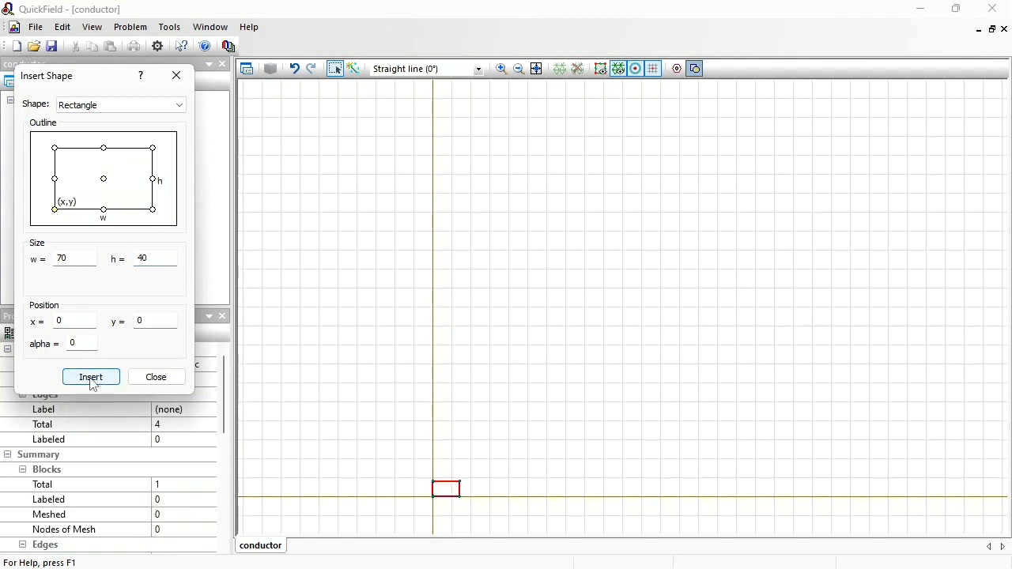
- Insert a second rectangle 30 mm wide and 20 mm high with its lower-left corner at the origin
double_click(84, 258)
text(30)
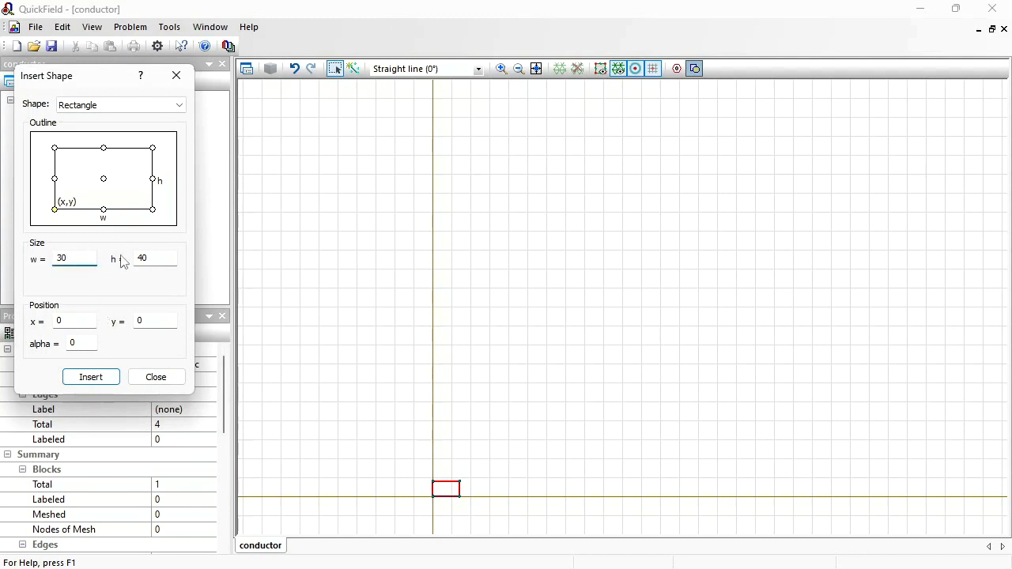
double_click(150, 257)
text(20)
click(102, 377)
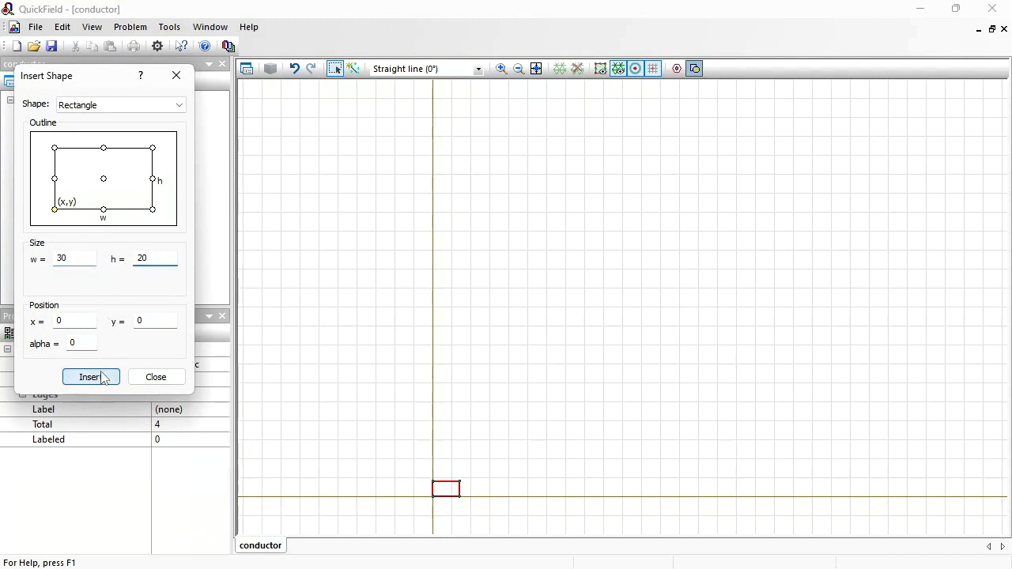
click(155, 377)
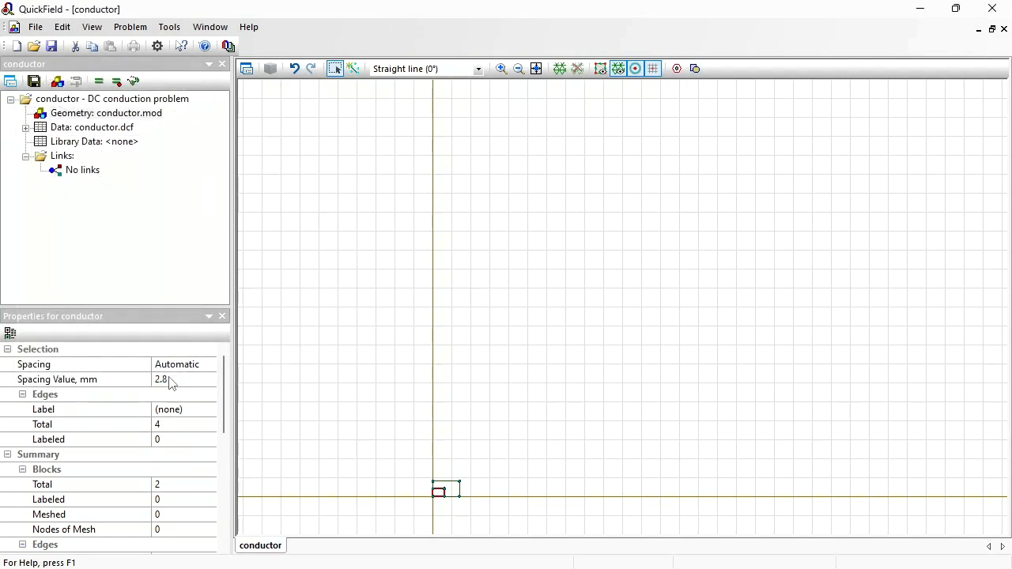
- Set the grid spacing to 10 mm and draw two quarter arcs (90°), from (30, 20) to (40, 30) and from (50, 40) to (40, 30) mm
click(537, 69)
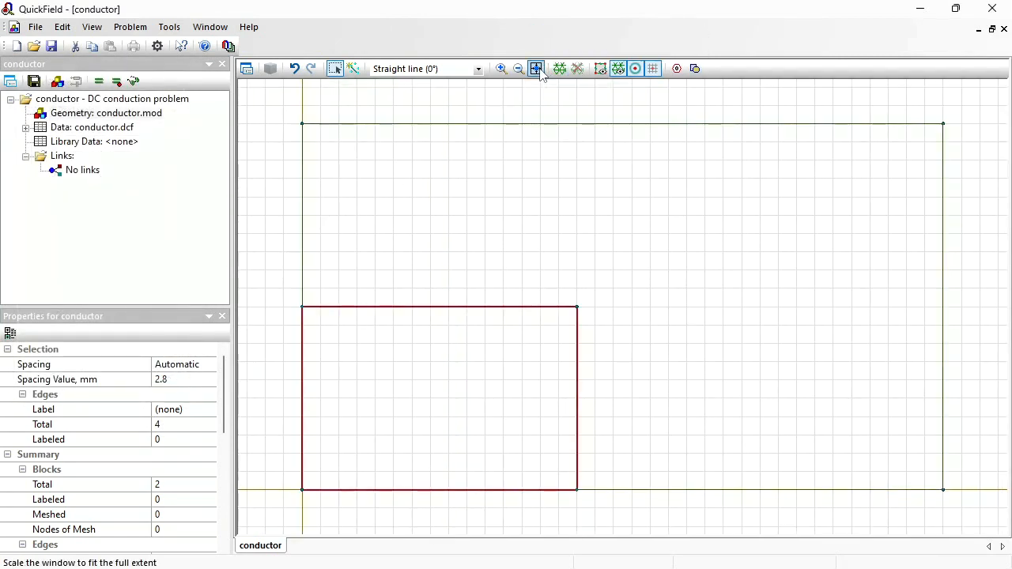
click(353, 69)
click(478, 69)
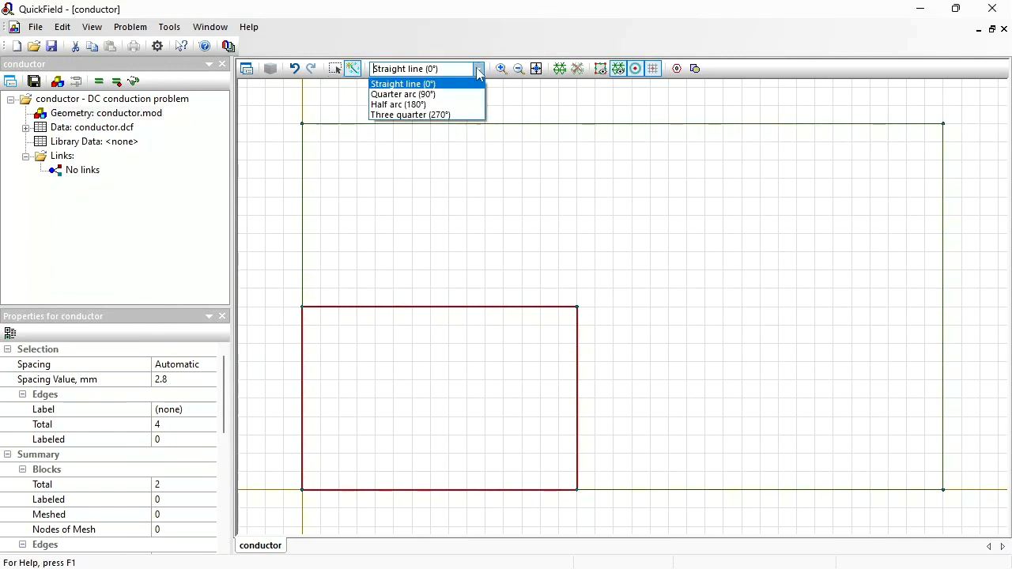
click(404, 94)
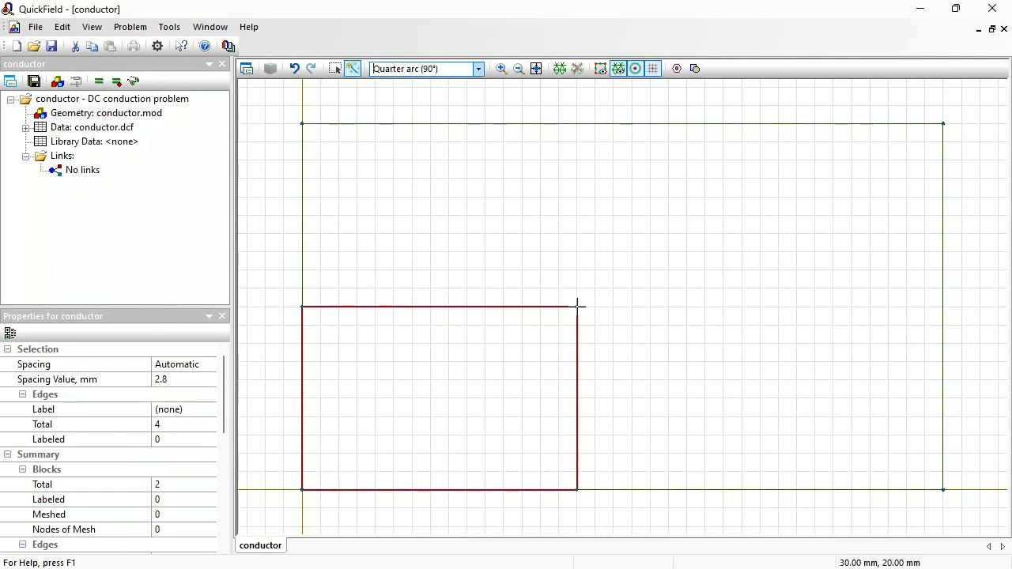
click(93, 26)
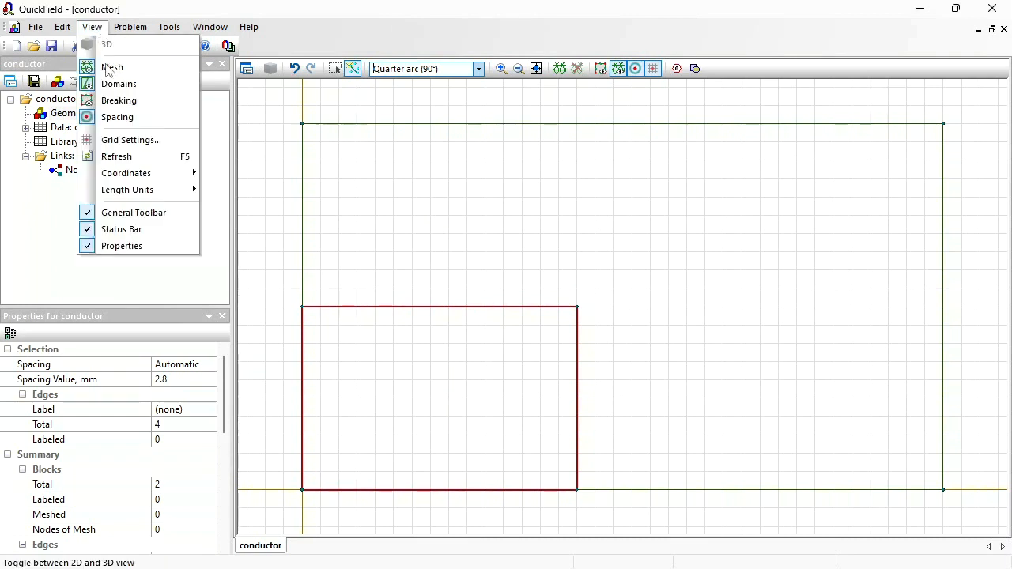
click(143, 139)
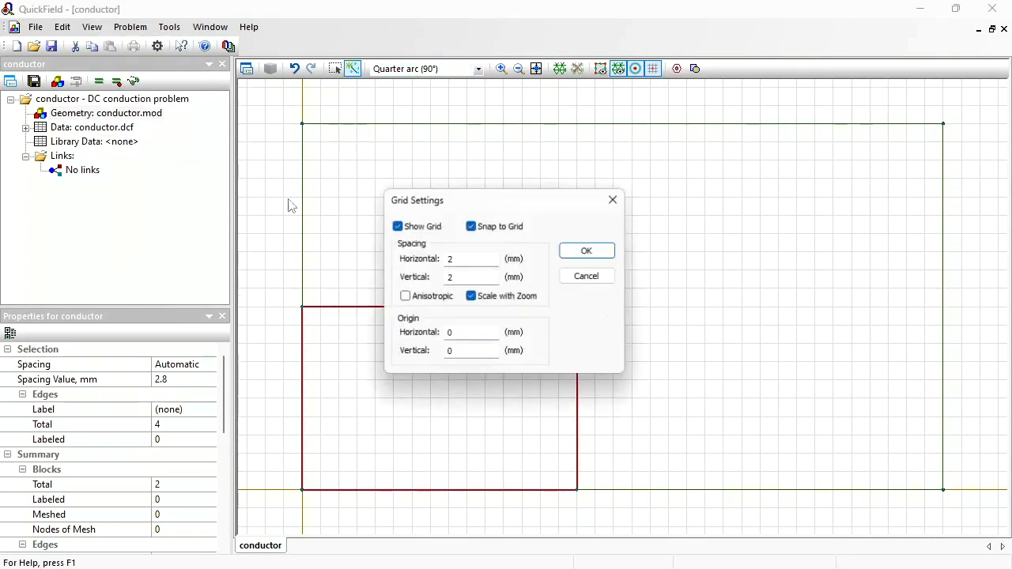
double_click(451, 258)
text(1)
key(Return)
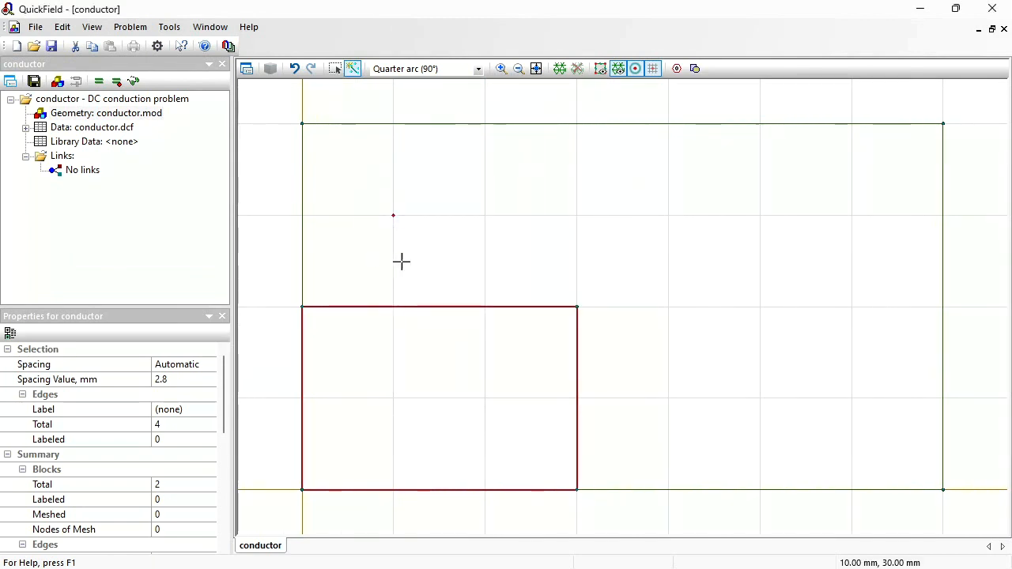
drag(577, 307, 644, 242)
drag(760, 123, 669, 215)
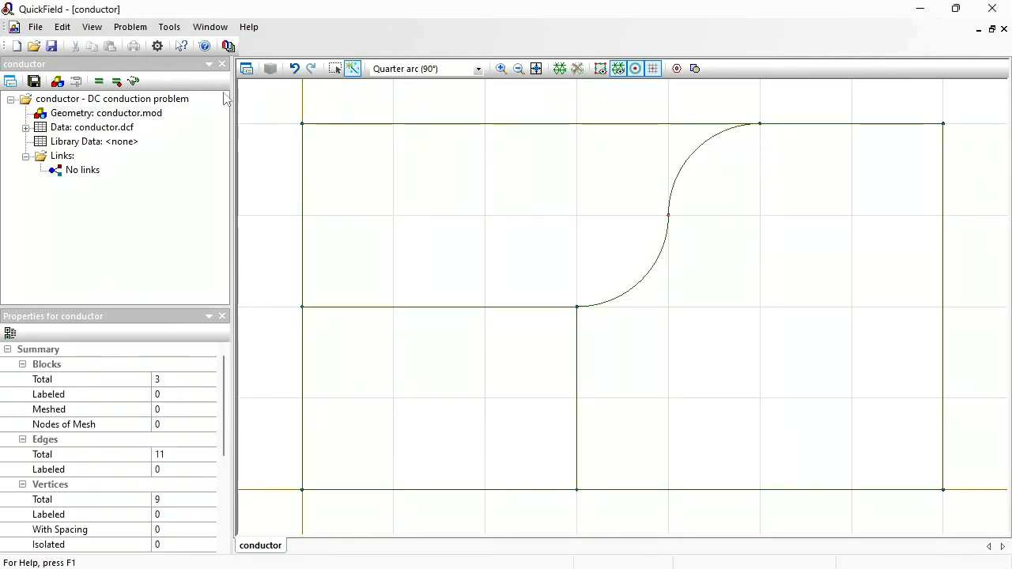
- Delete the edges around the upper-left region and the small rectangle's inner vertical edge, leaving a single stepped conductor block
click(334, 69)
click(319, 124)
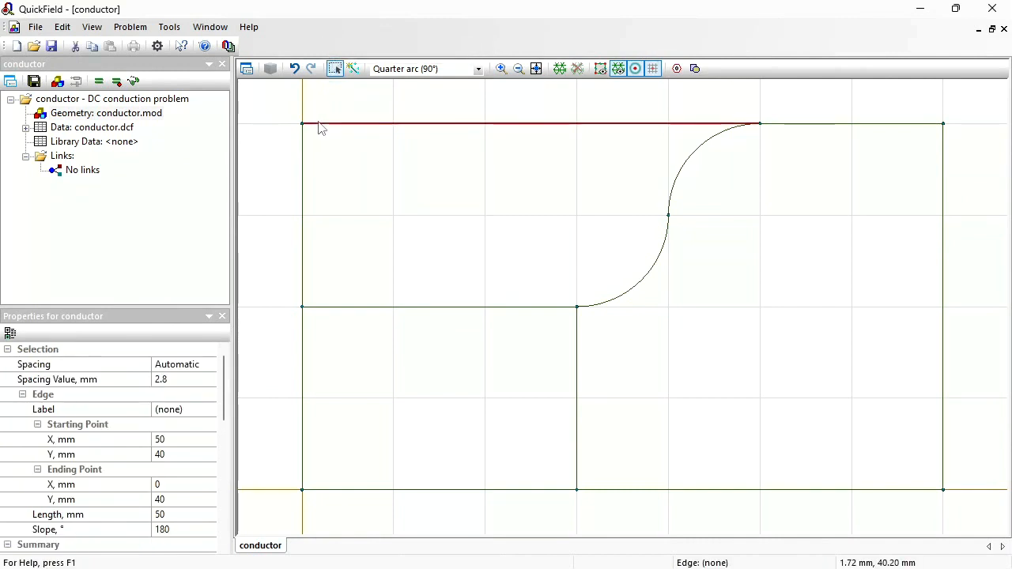
key(Delete)
click(303, 152)
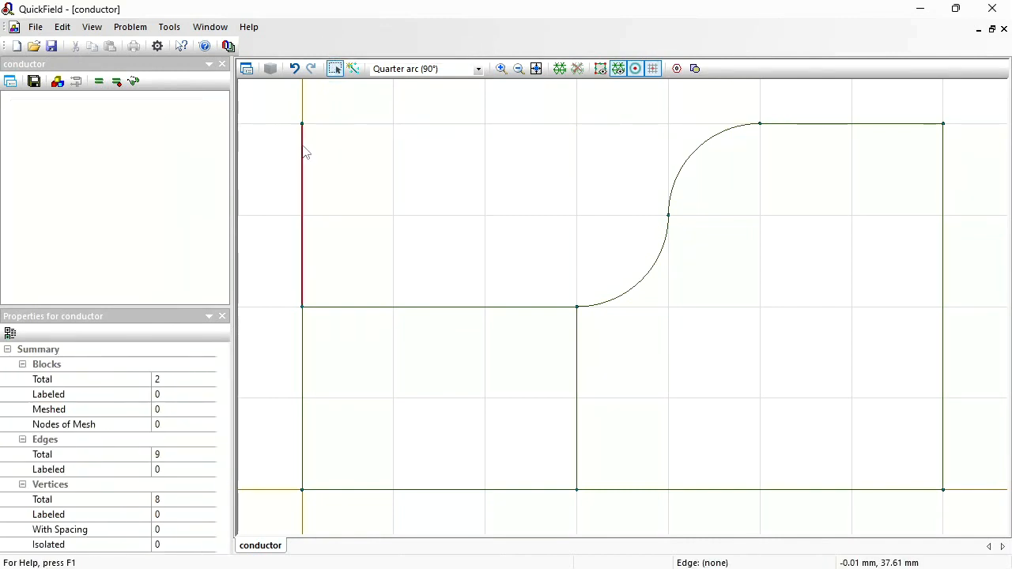
key(Delete)
click(579, 372)
key(Delete)
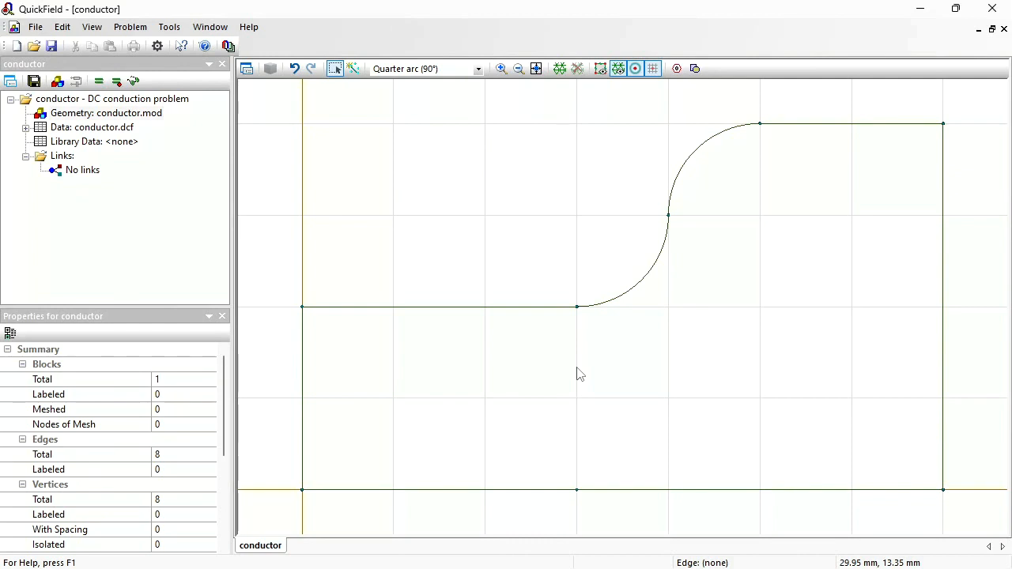
- Assign the label conductor to the stepped block
click(336, 69)
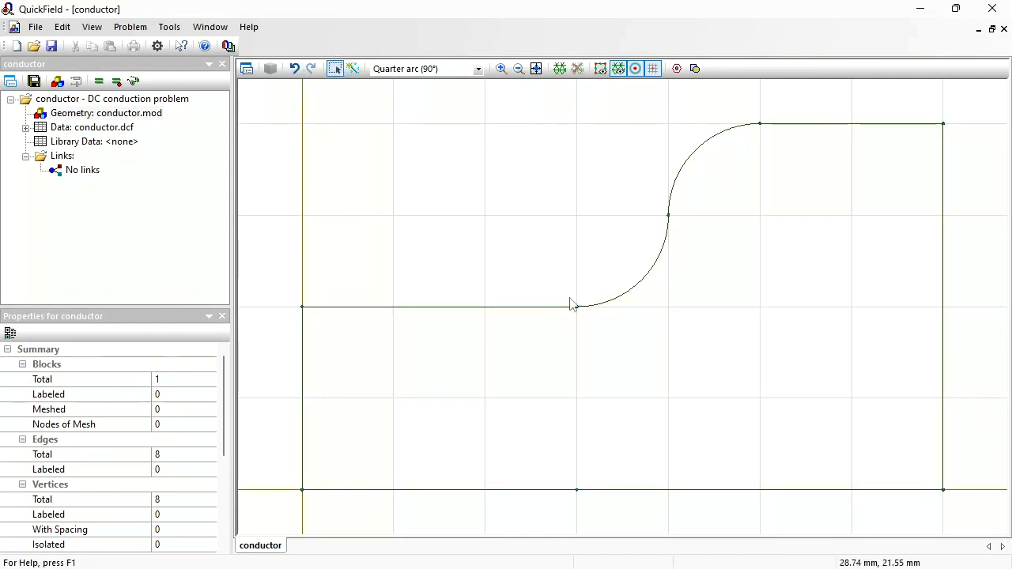
click(610, 367)
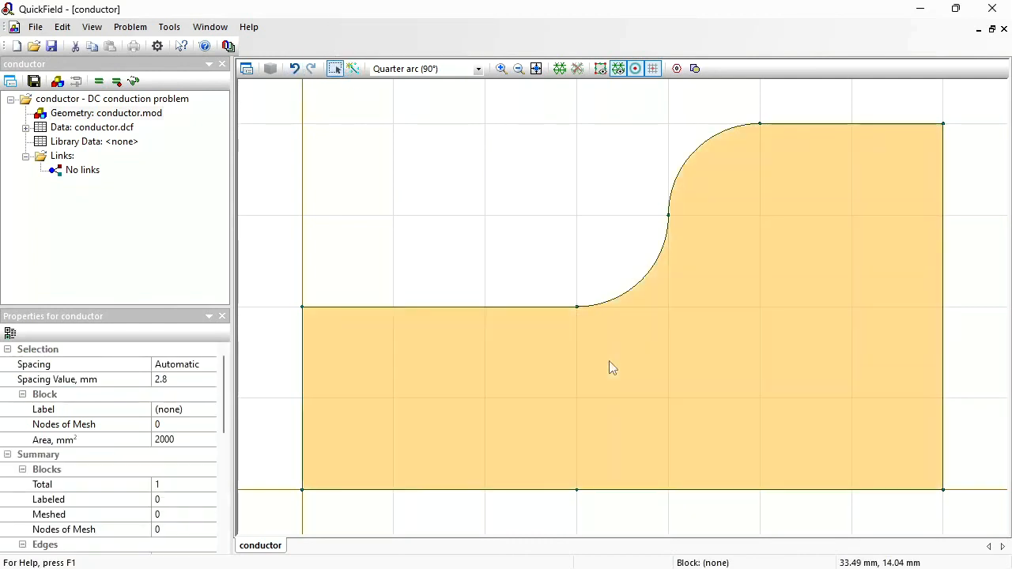
click(190, 411)
text(con)
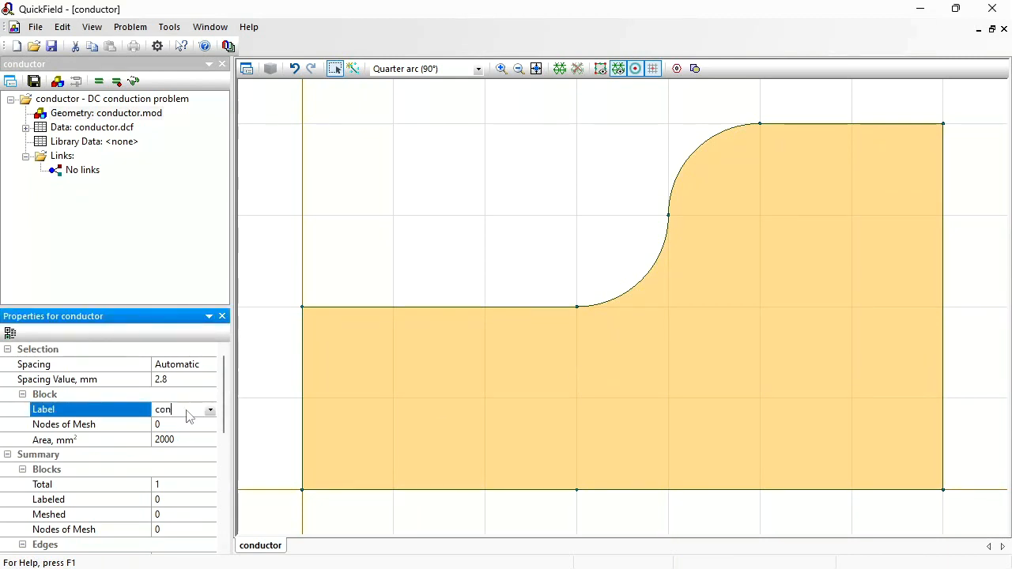
text(ductor)
key(Return)
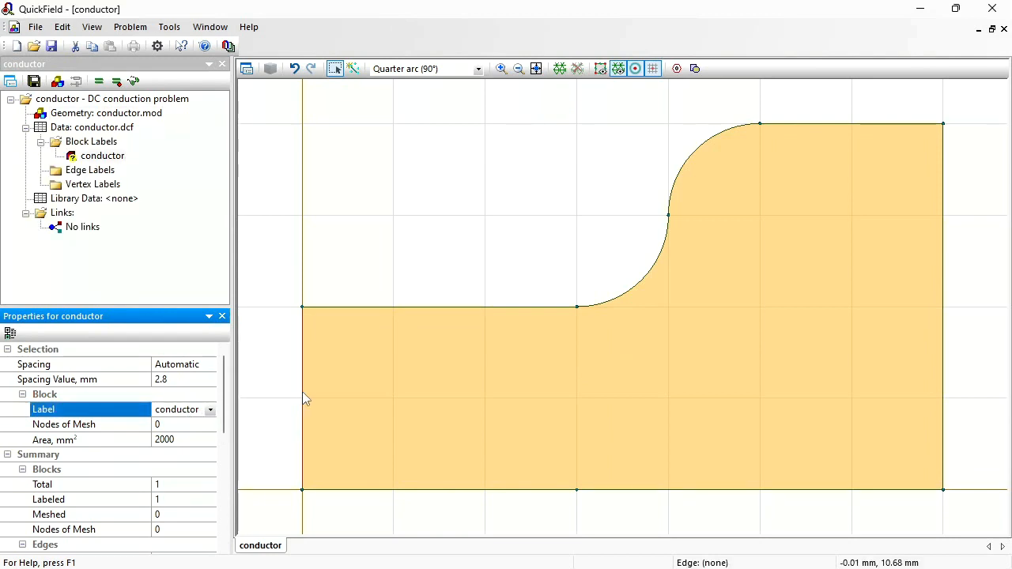
- Assign the label 0 to the block's left vertical edge
click(303, 399)
click(185, 411)
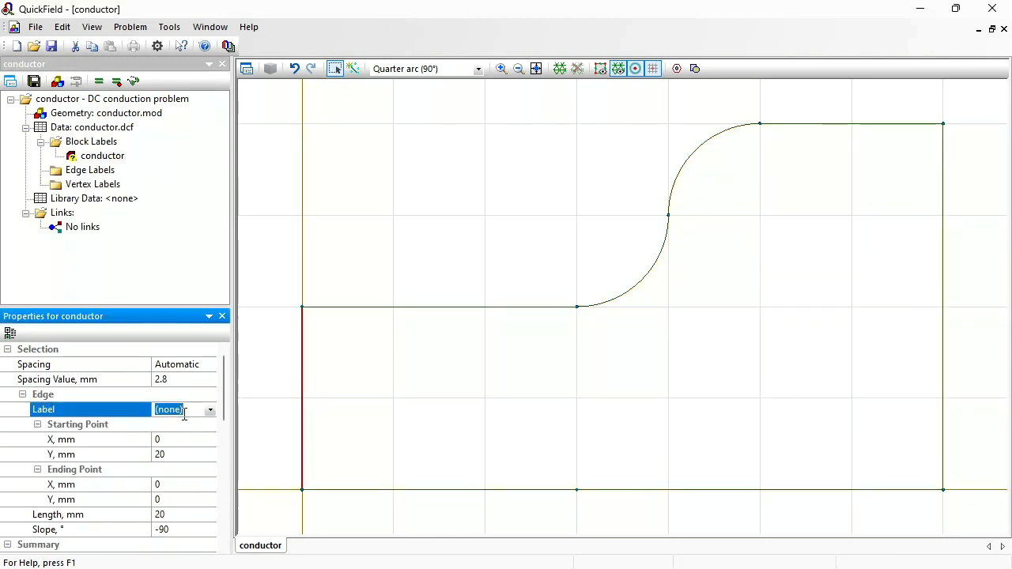
text(0)
key(Return)
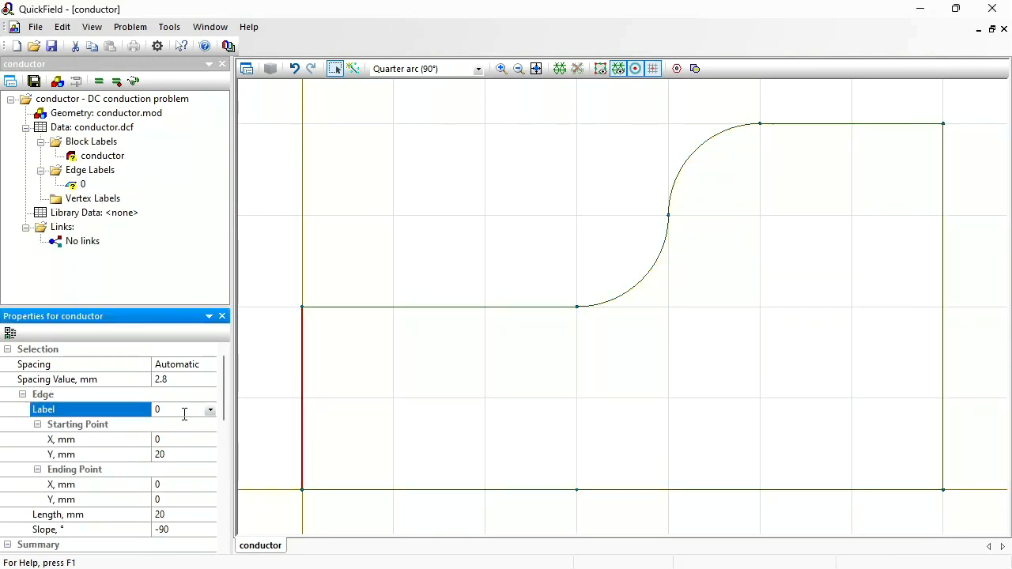
- Assign the label voltage to the block's right vertical edge
click(943, 301)
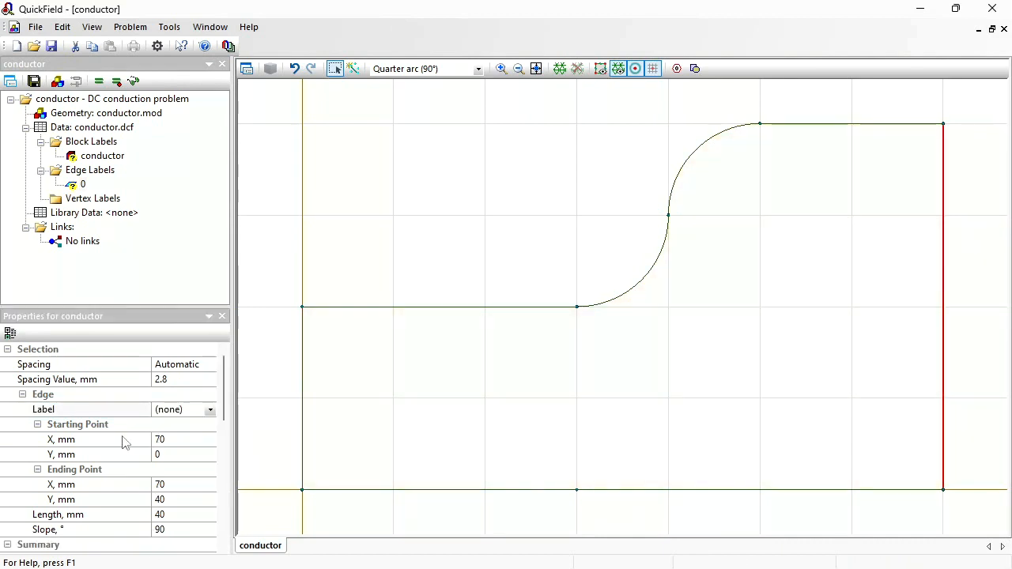
click(190, 411)
text(voltage)
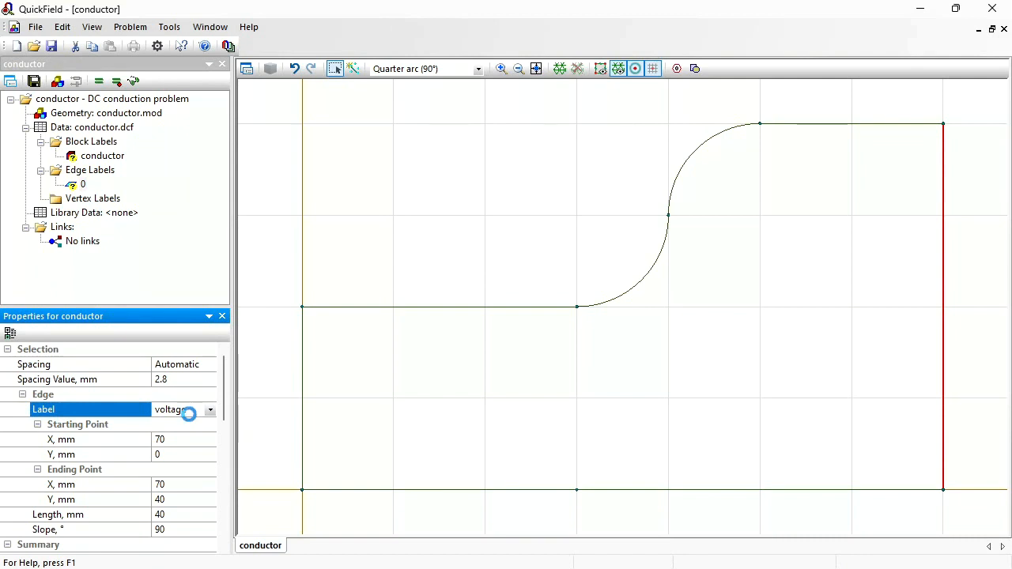
key(Return)
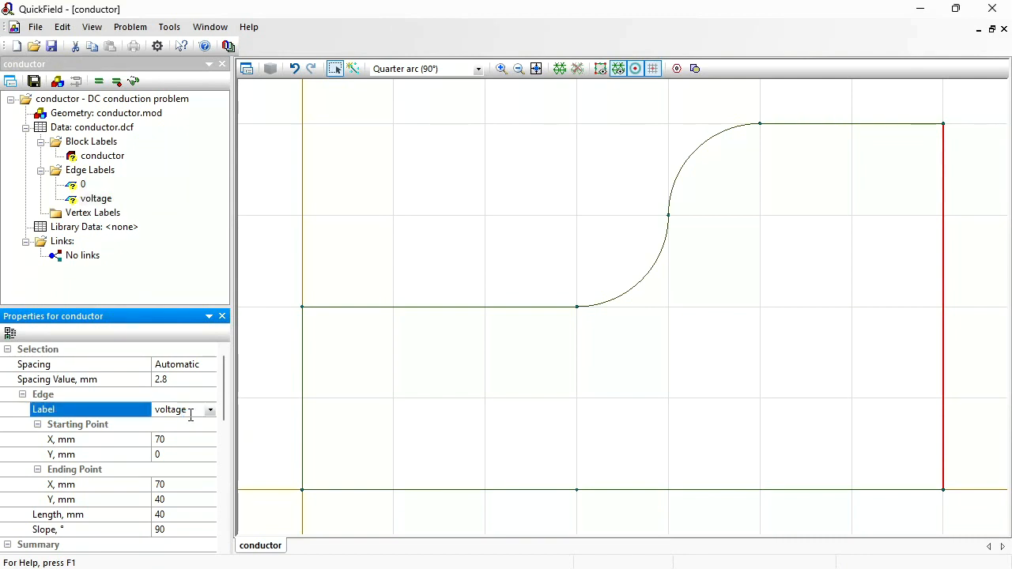
- Define the edge label 0 as a voltage boundary condition of 0 V
click(83, 185)
double_click(83, 184)
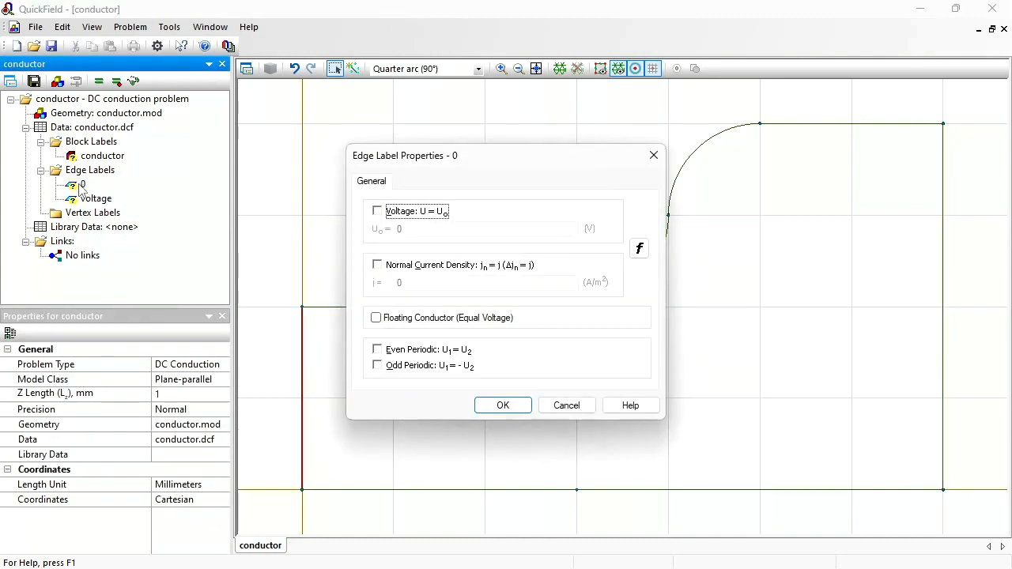
click(392, 213)
click(503, 406)
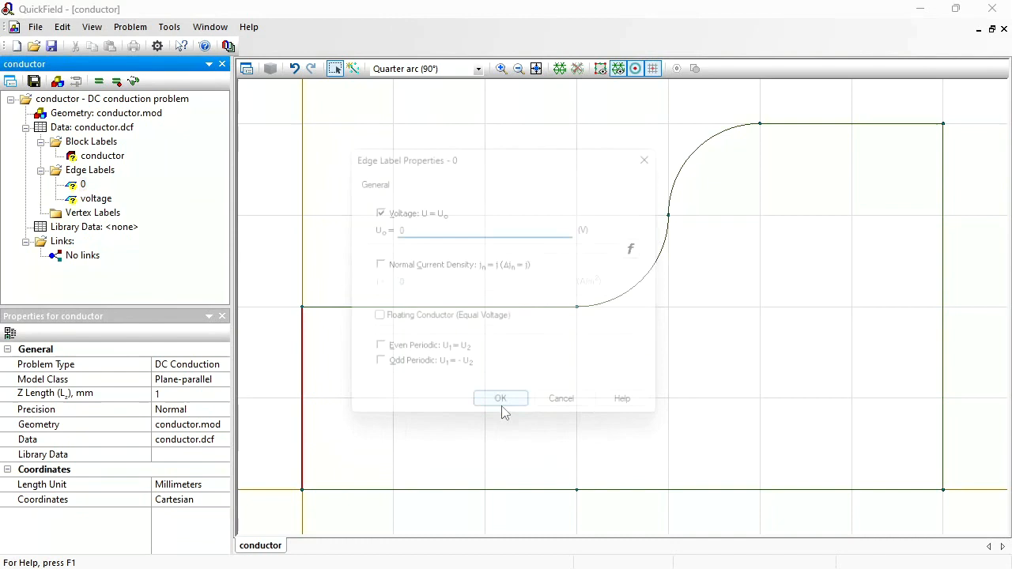
- Define the edge label voltage as a voltage boundary condition of 0.02 V
click(93, 201)
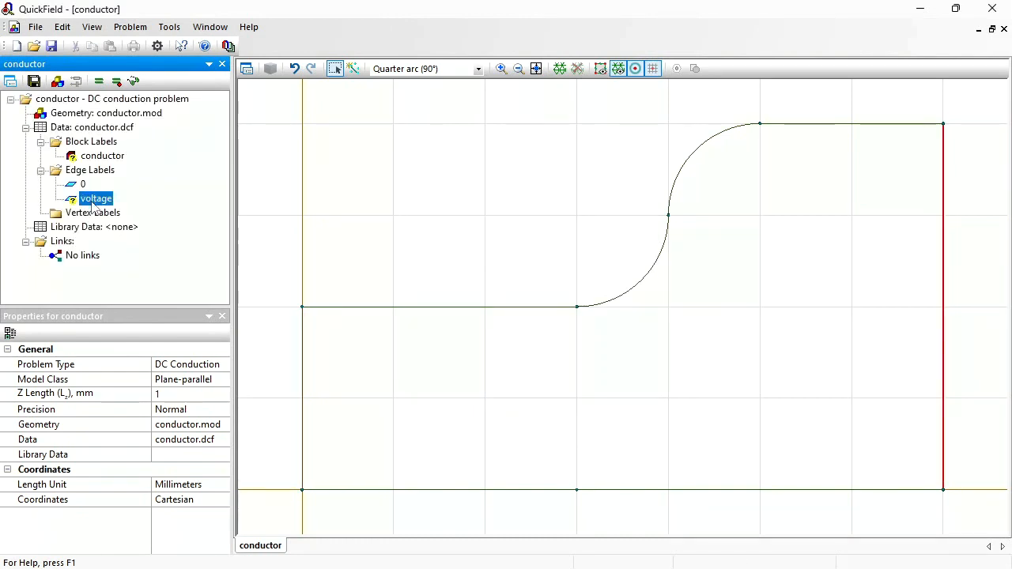
double_click(94, 203)
click(386, 214)
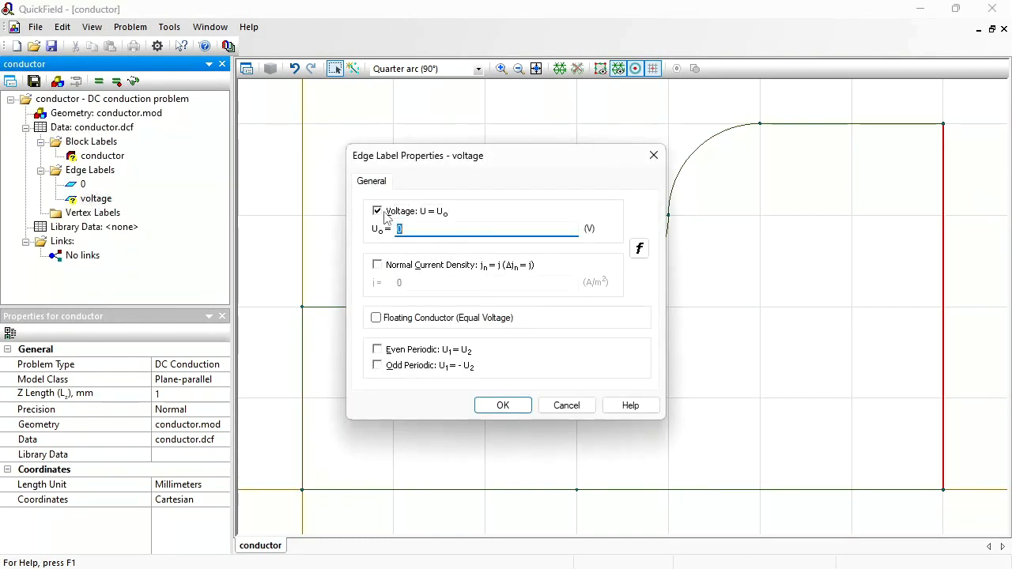
text(0.02)
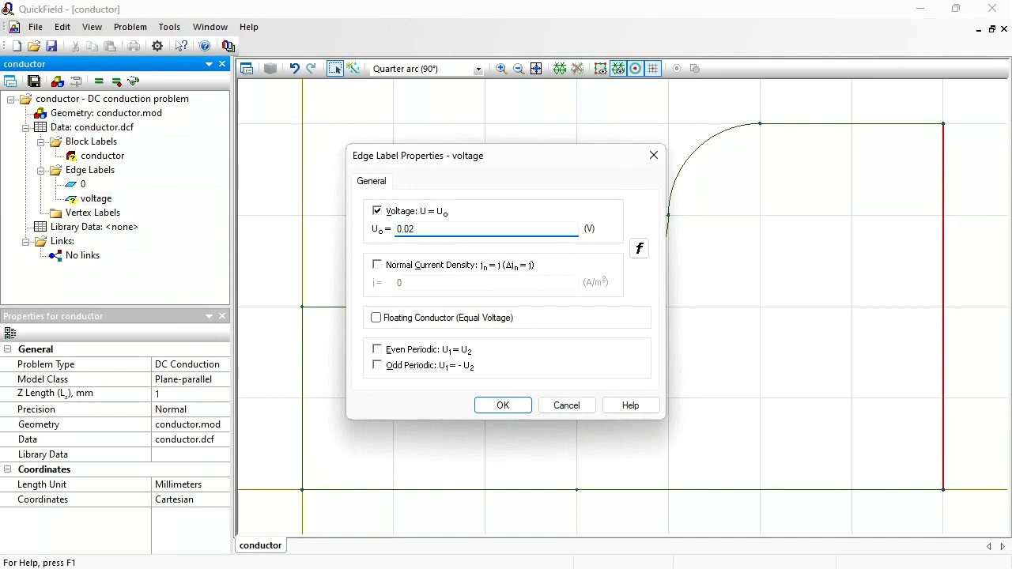
key(Return)
- Set the electrical conductivity of the block label conductor to 1e6 S/m in both directions
click(95, 157)
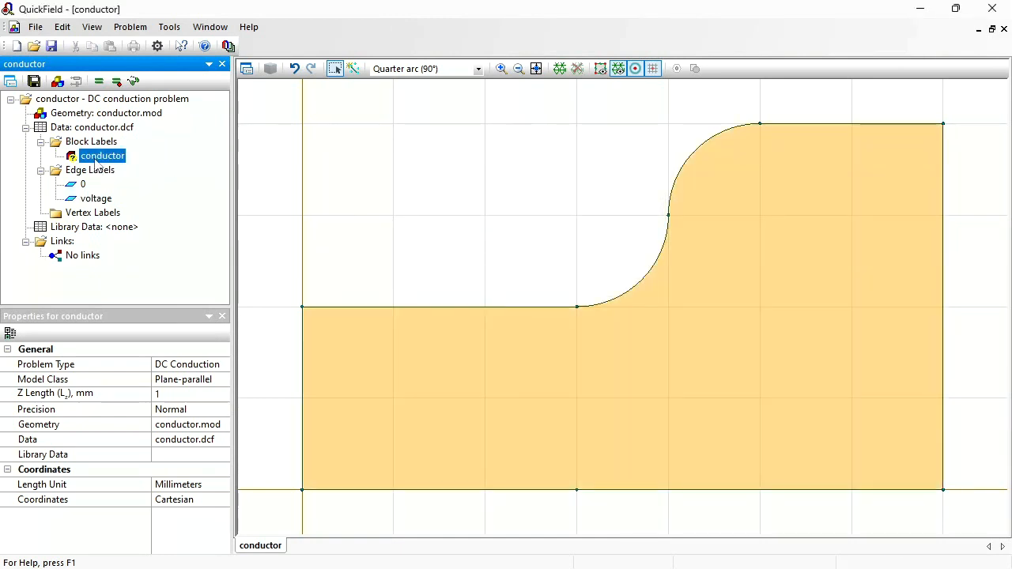
double_click(95, 163)
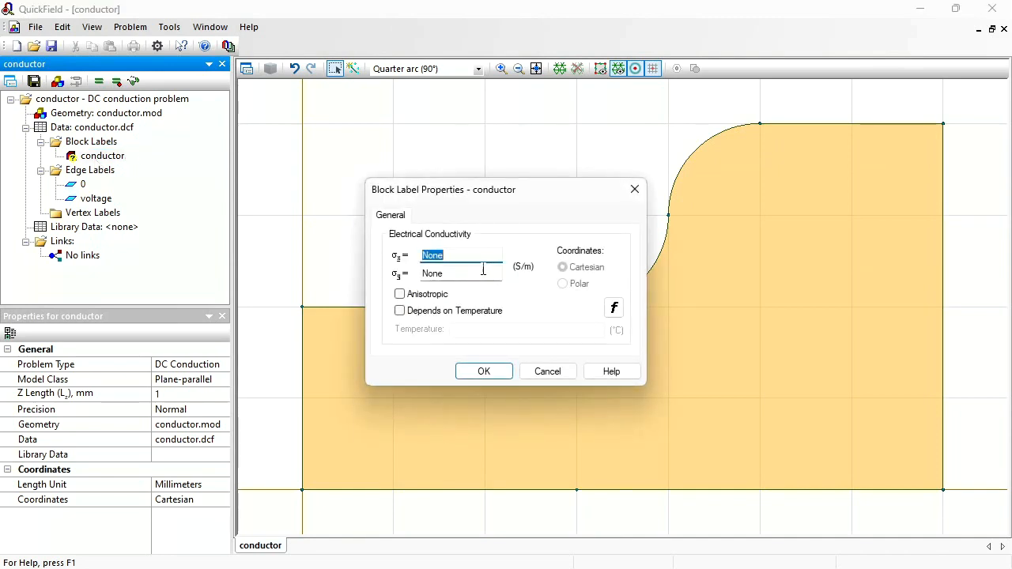
text(1)
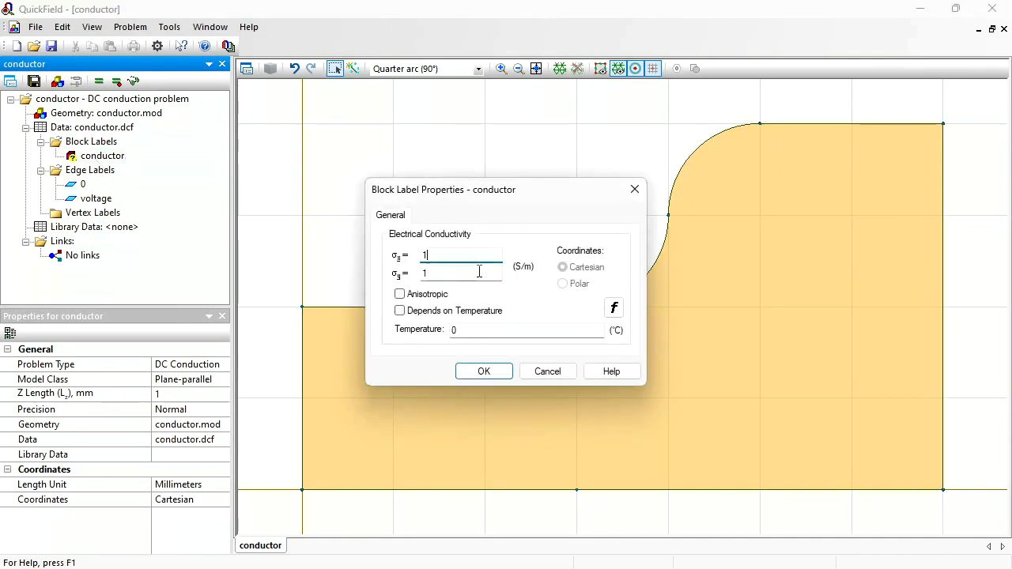
text(e6)
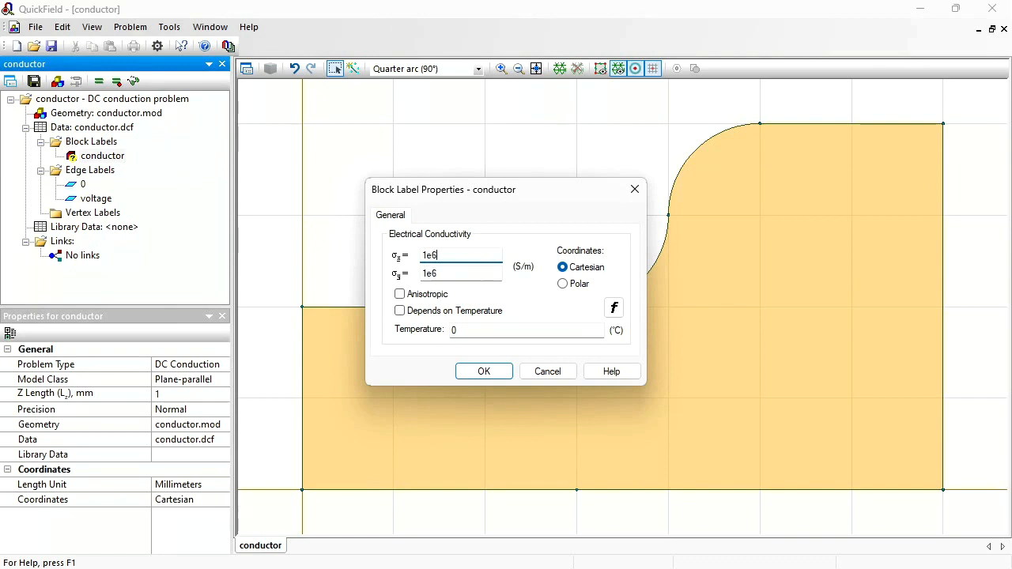
click(484, 371)
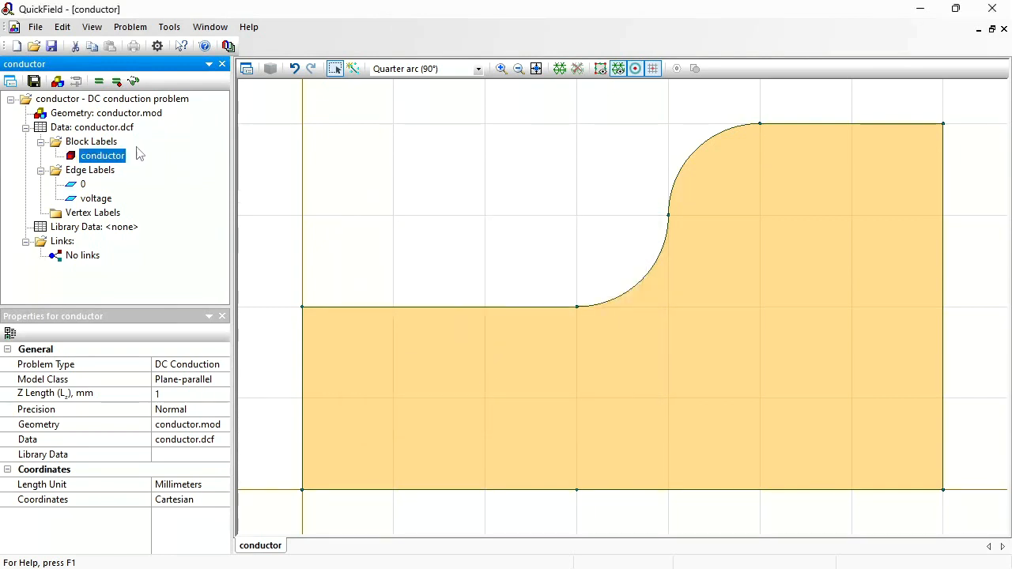
- Mesh the stepped block and solve the saved DC conduction problem with its field picture displayed
click(555, 71)
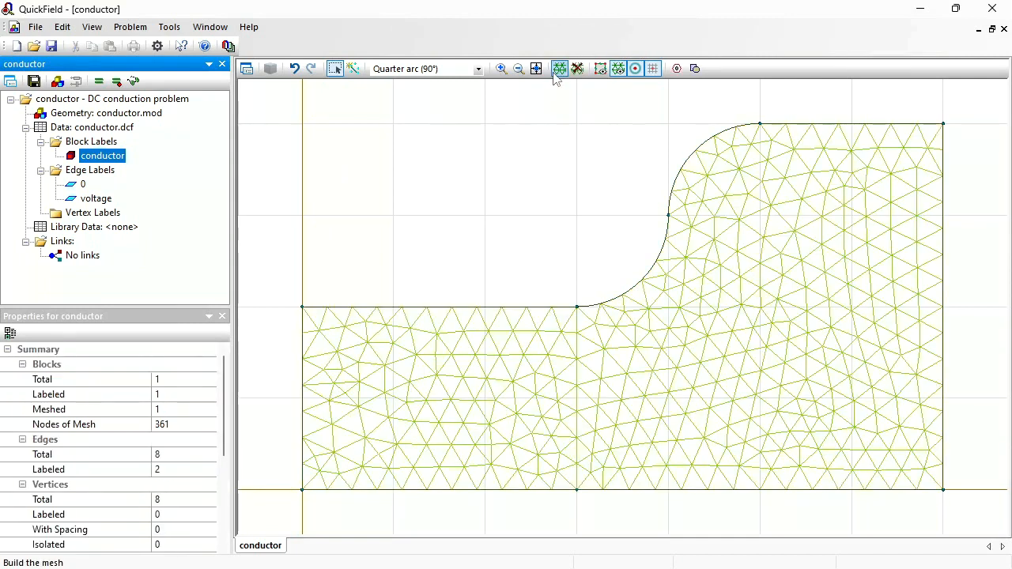
click(34, 82)
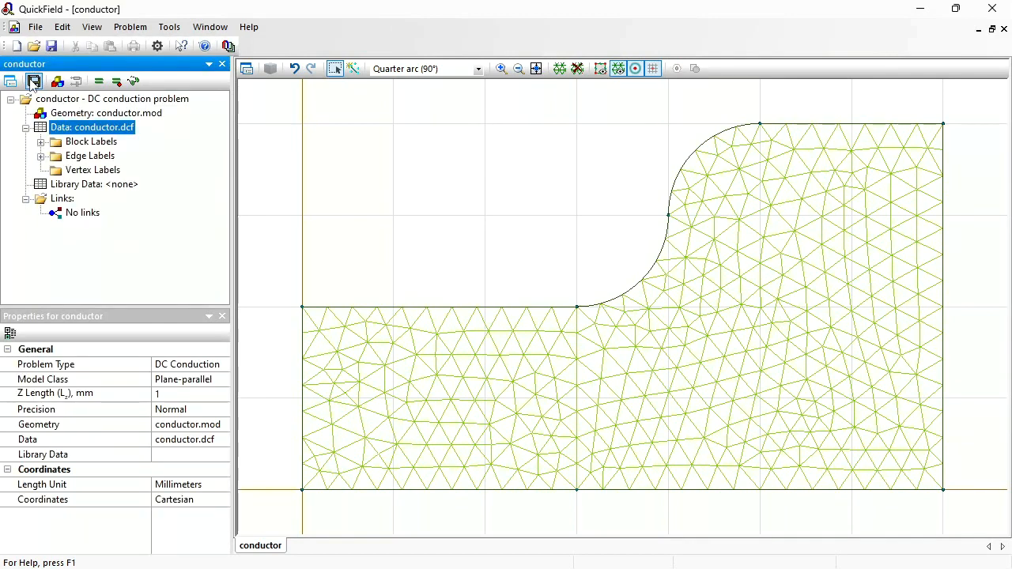
click(98, 81)
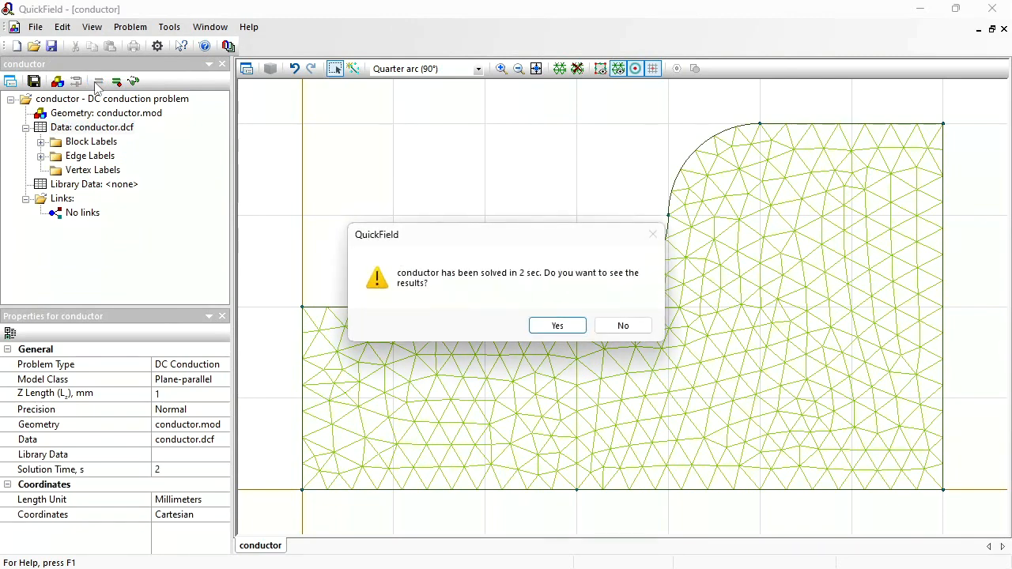
click(558, 326)
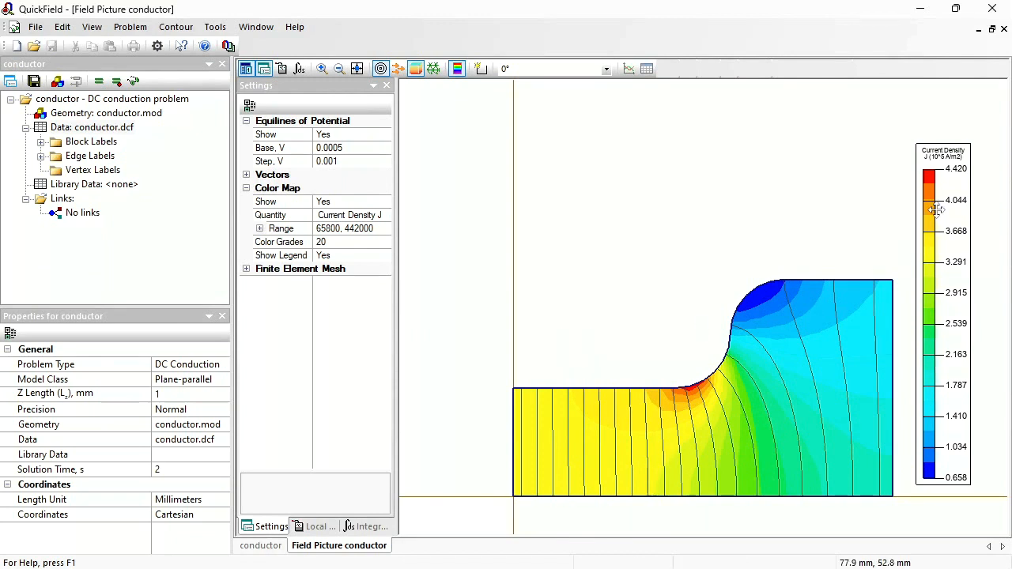
- Widen the field picture's color legend and switch the color map quantity to Joule Heat Q
drag(915, 211, 900, 212)
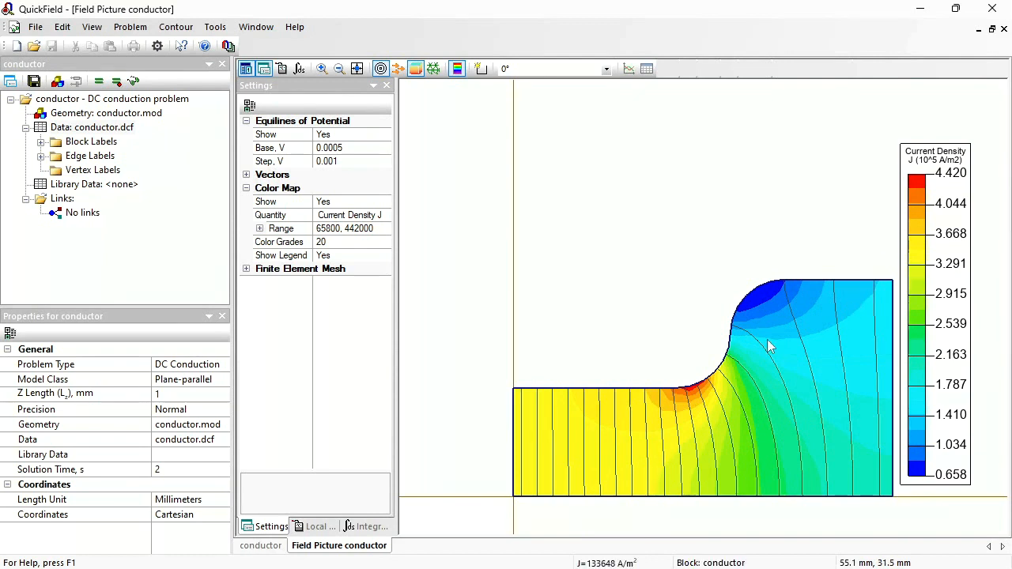
click(385, 216)
click(386, 217)
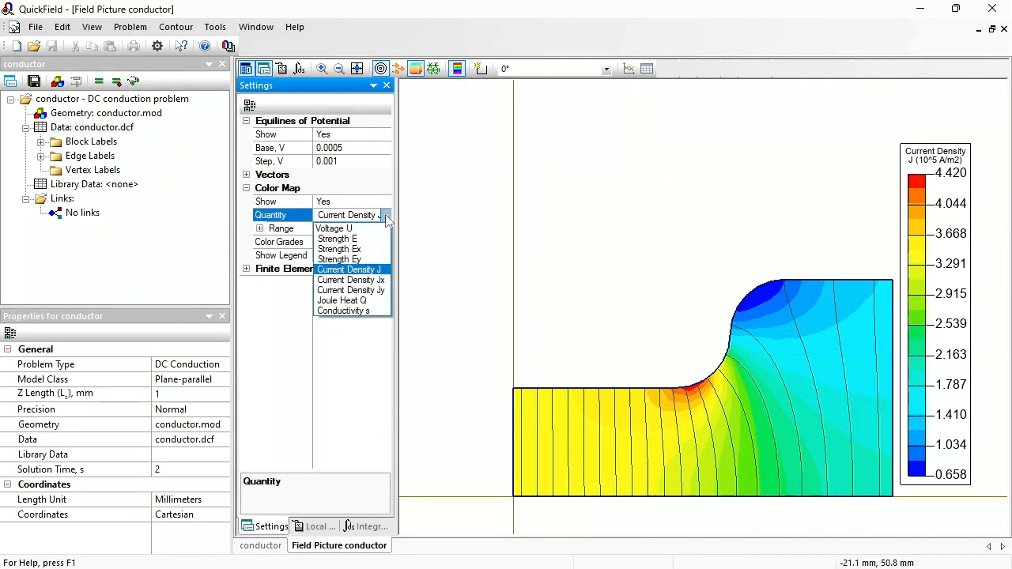
click(363, 309)
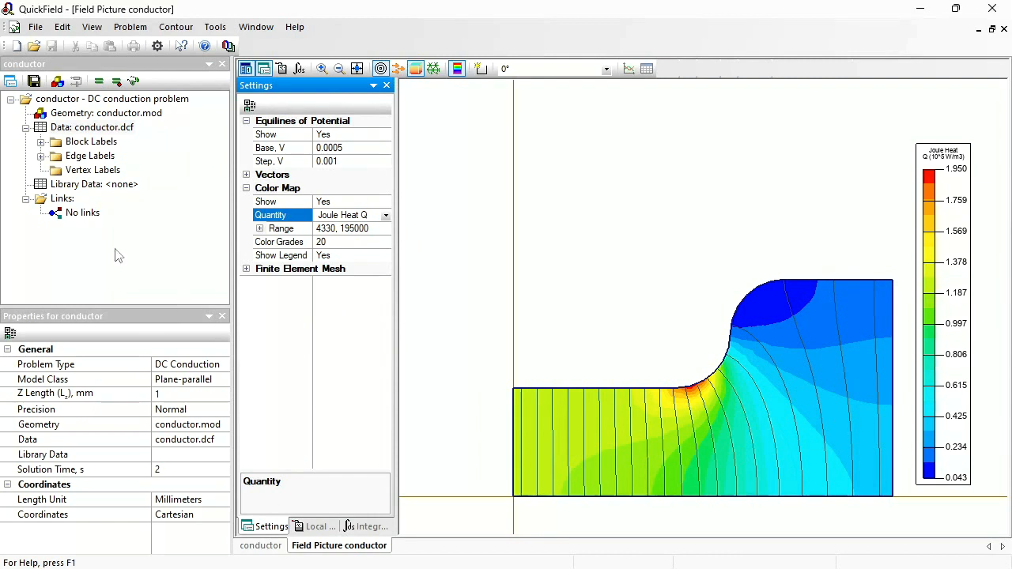
- Start a new problem named conductor_T with the type Steady-State Heat Transfer and the model class 3D Extrusion
click(17, 47)
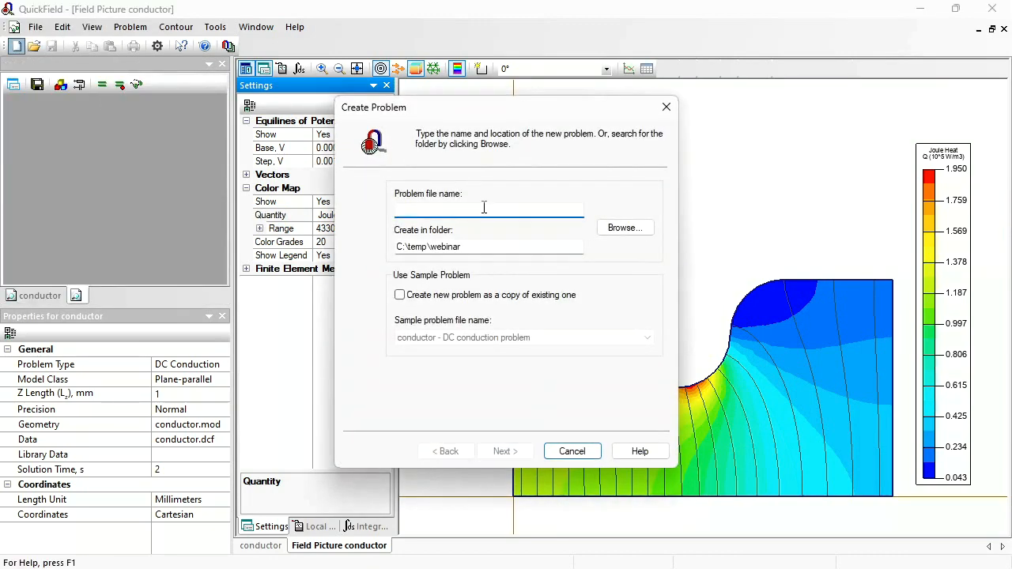
text(conductor_T)
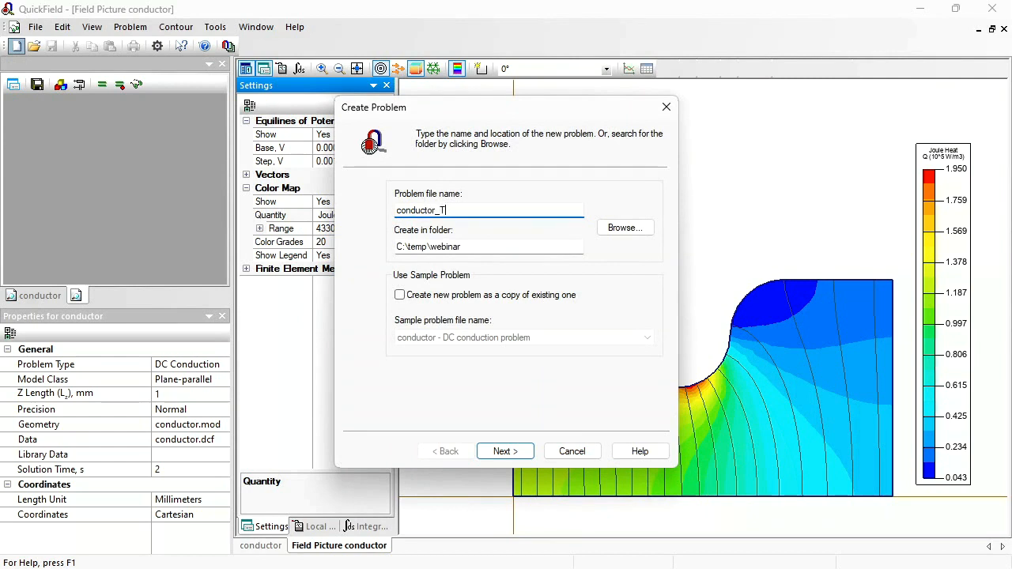
click(504, 452)
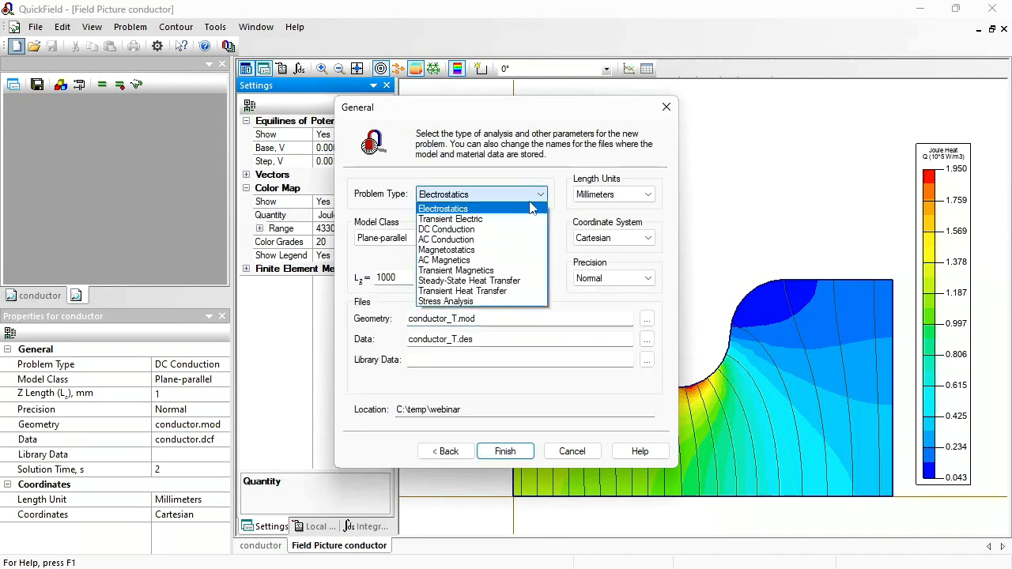
click(510, 281)
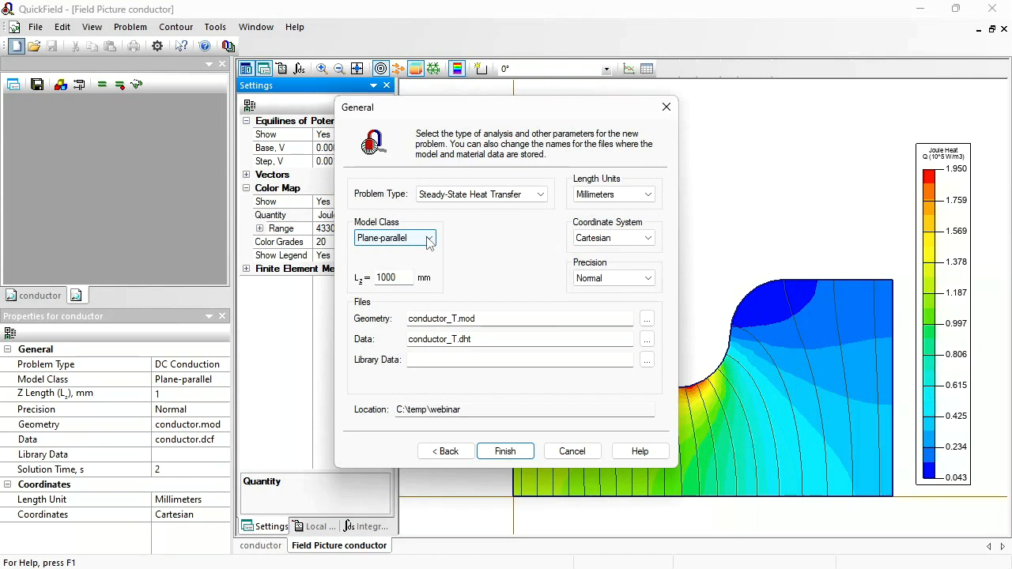
click(428, 239)
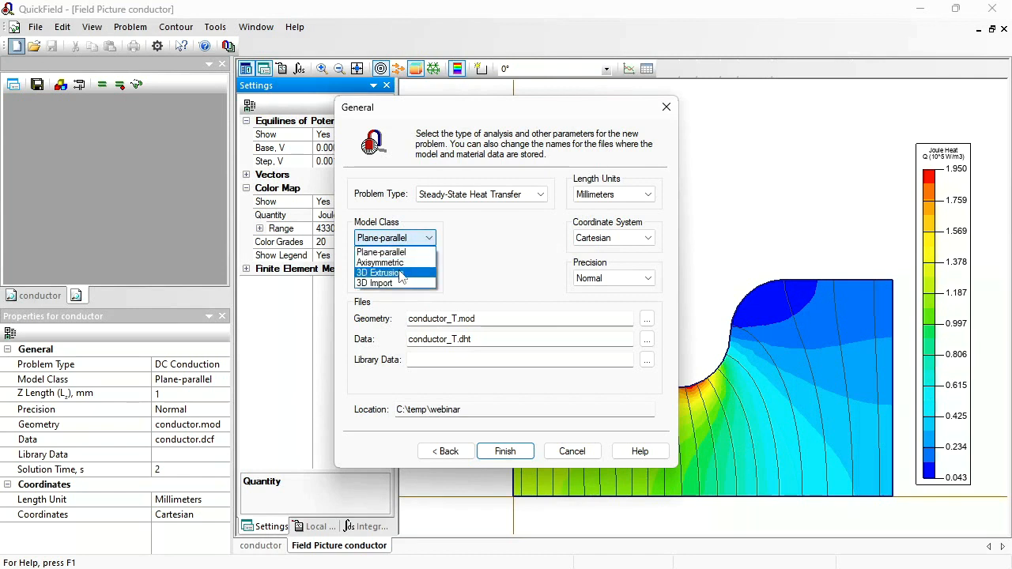
click(380, 273)
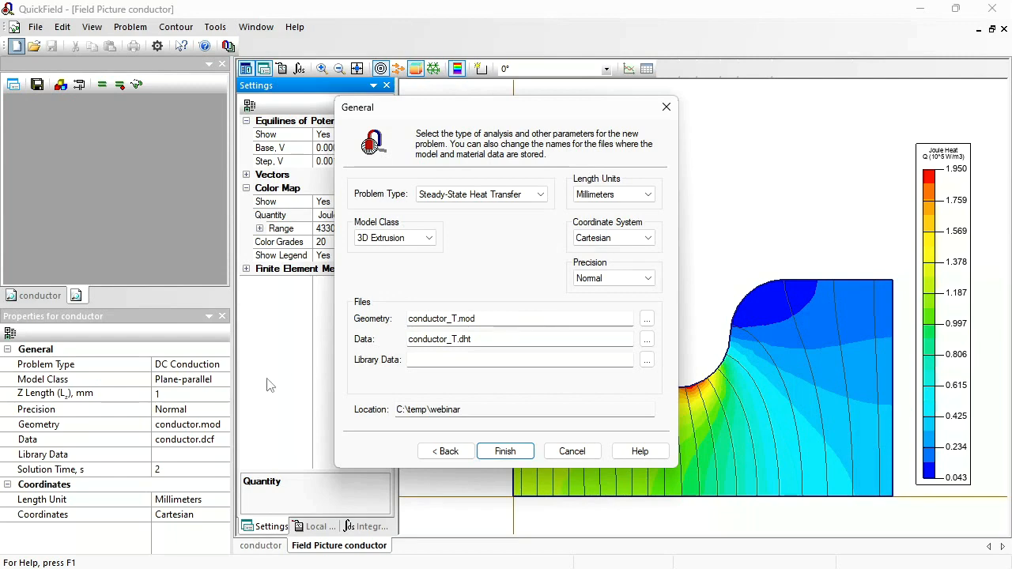
- Assign the existing conductor model file as the geometry of conductor_T and finish creating the problem
click(647, 319)
click(647, 319)
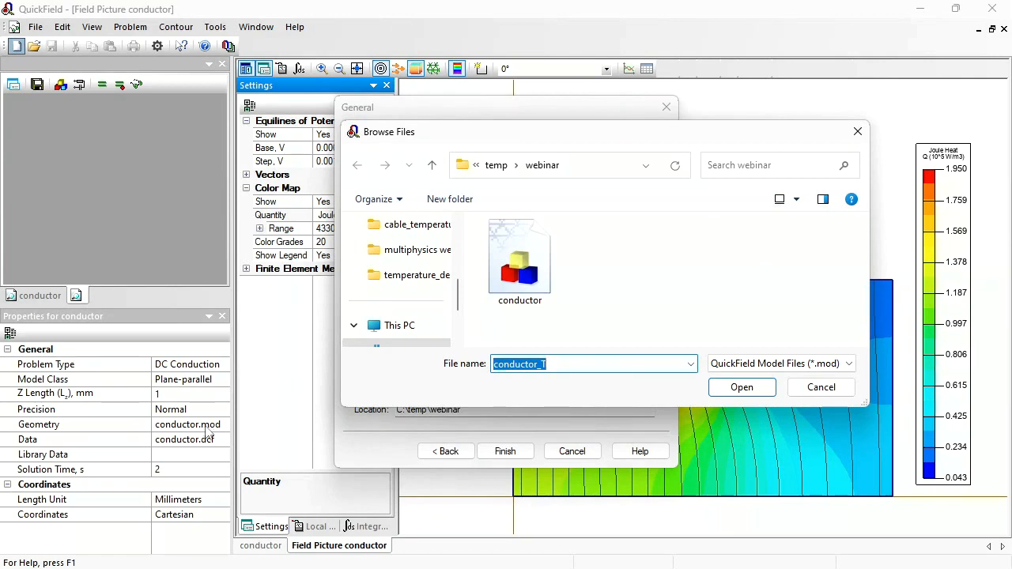
click(508, 287)
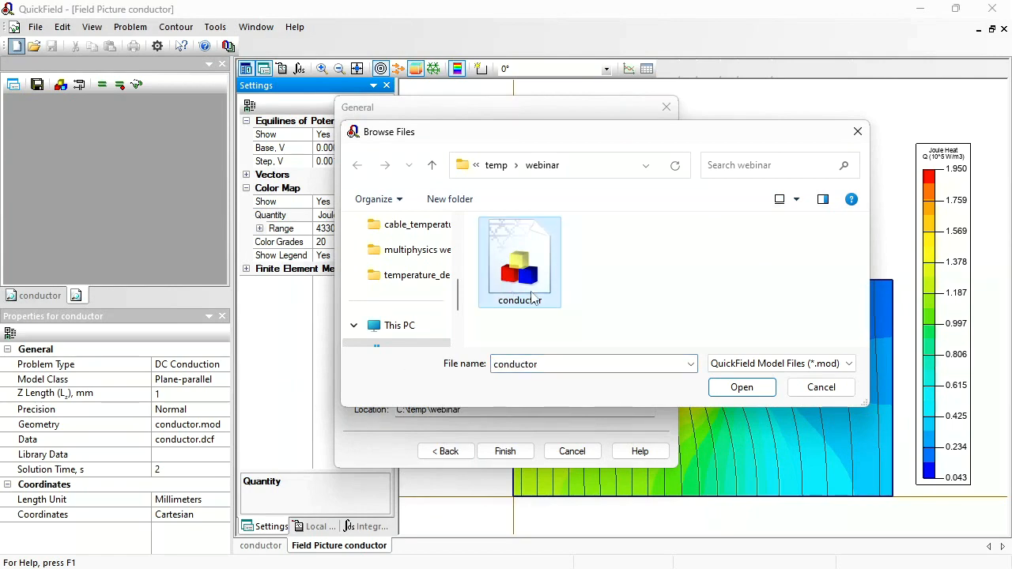
click(741, 388)
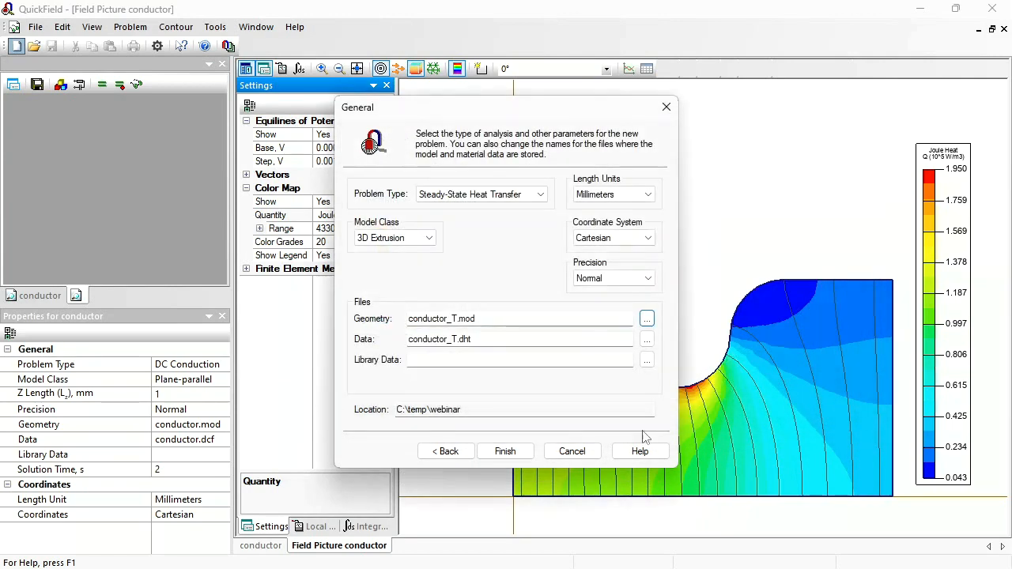
click(516, 452)
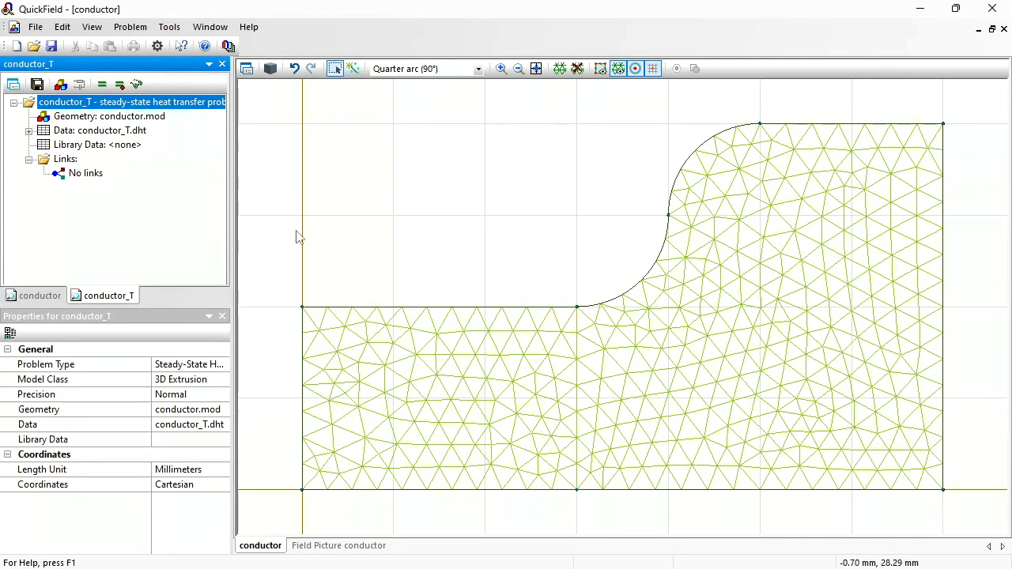
- Set the upper extrusion level of the stepped block to 1 mm
click(412, 332)
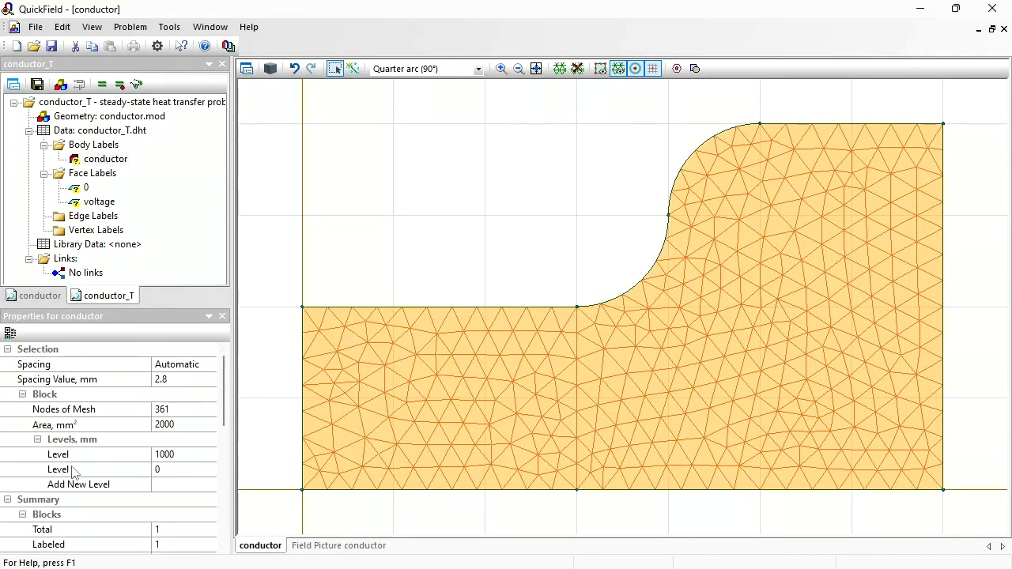
click(179, 458)
click(178, 457)
click(181, 454)
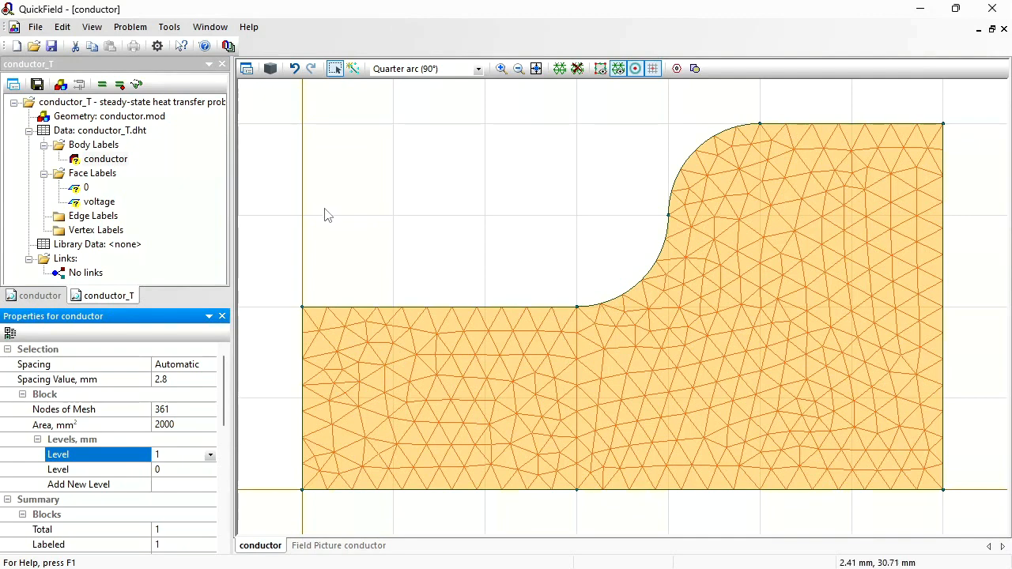
- Display the extruded conductor in 3D and inspect the properties of its top face and its whole body
click(270, 69)
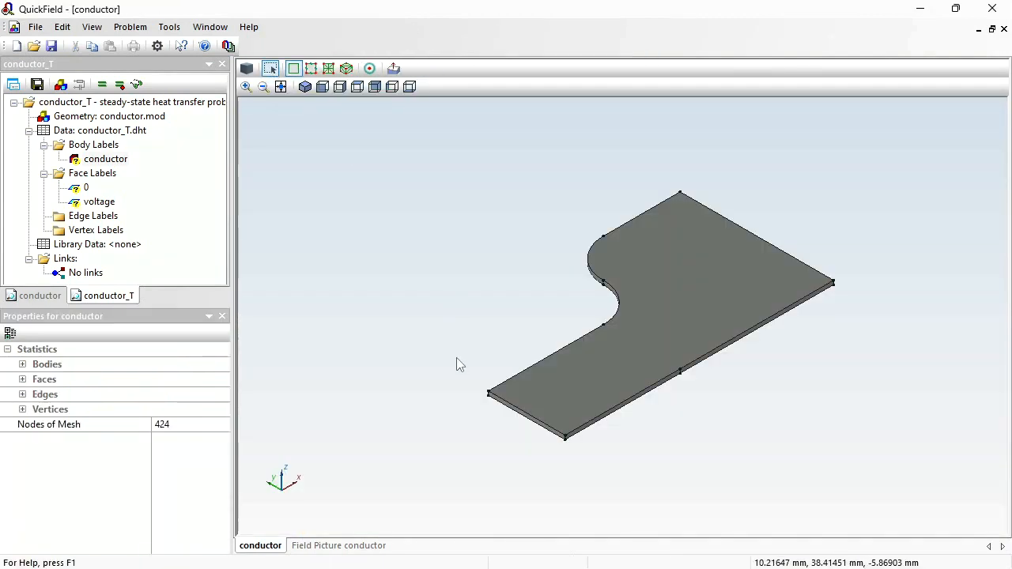
drag(457, 364, 423, 353)
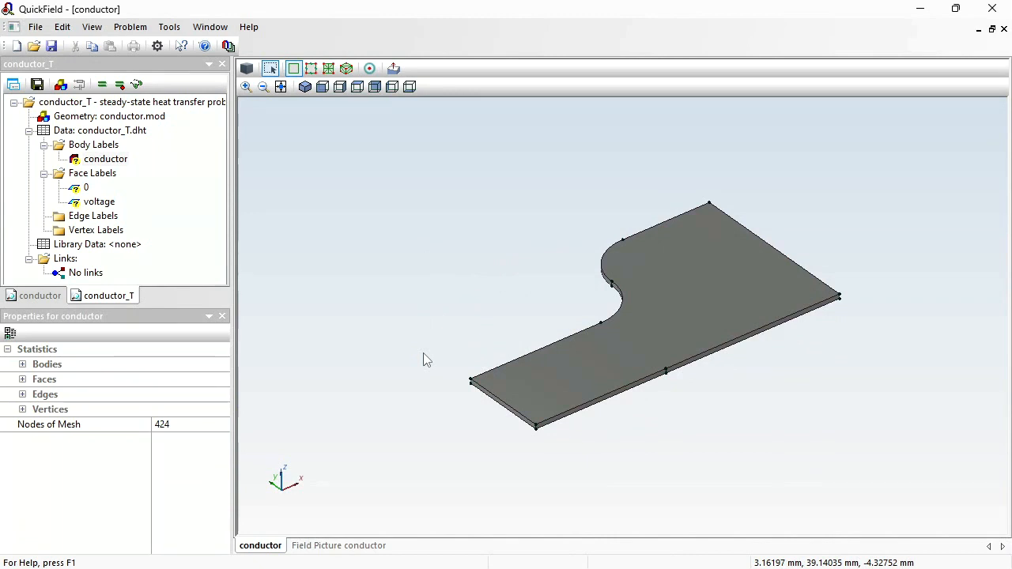
click(710, 291)
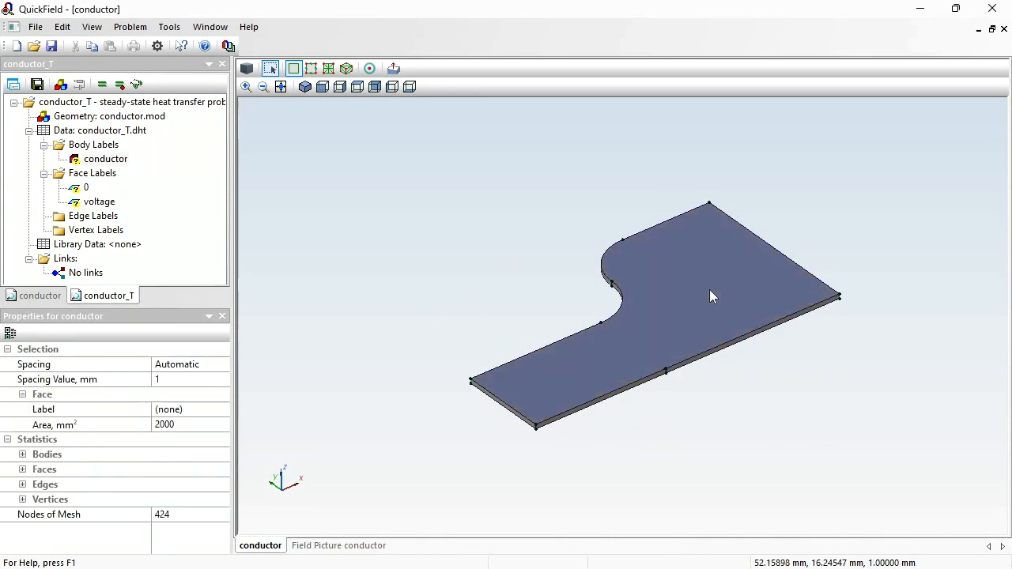
drag(723, 445, 683, 452)
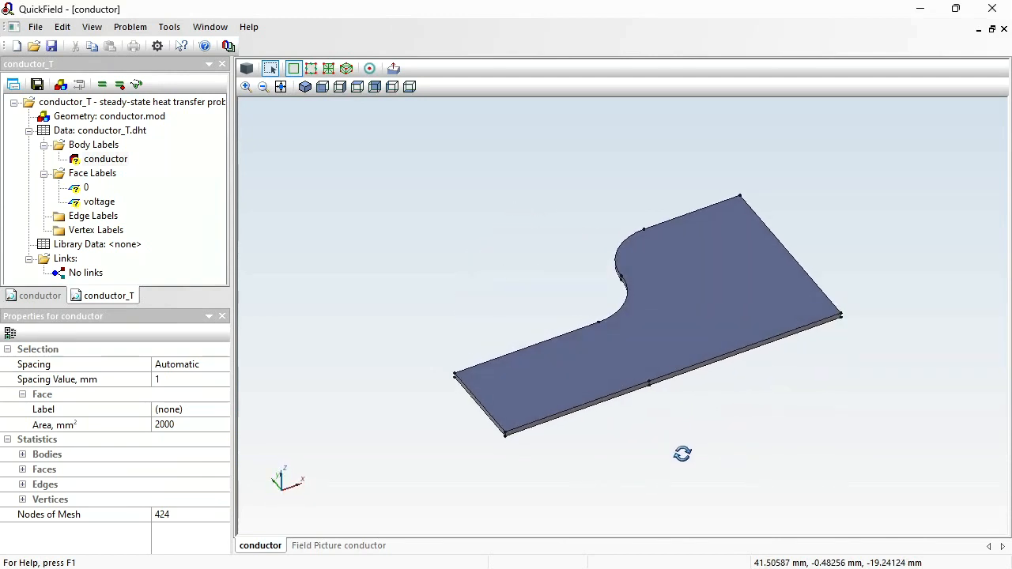
click(672, 324)
mouse_move(712, 461)
mouse_down()
mouse_move(723, 303)
mouse_move(710, 450)
mouse_up()
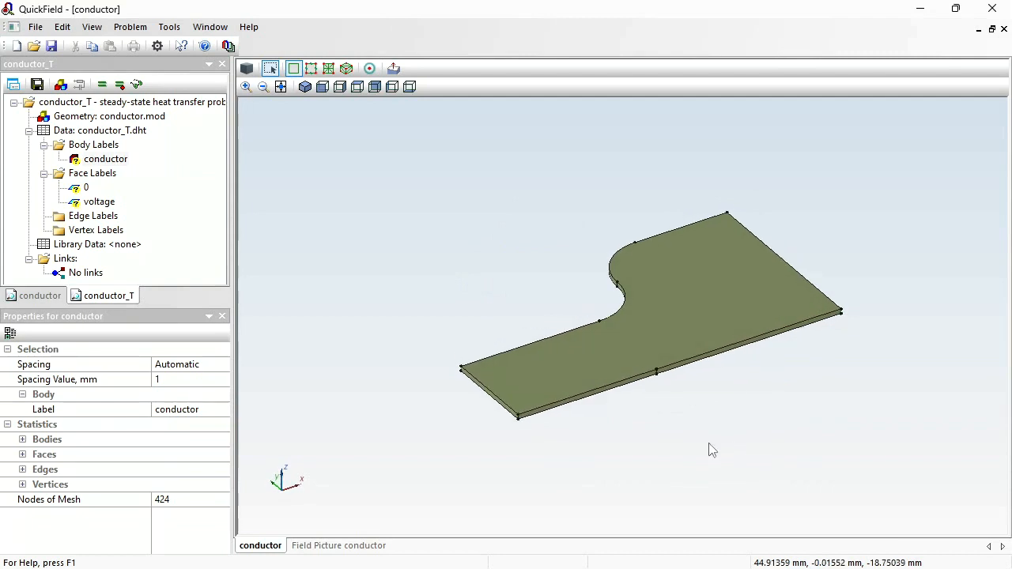
- Set the thermal conductivity of the body label conductor to 50 W/K·m
double_click(90, 160)
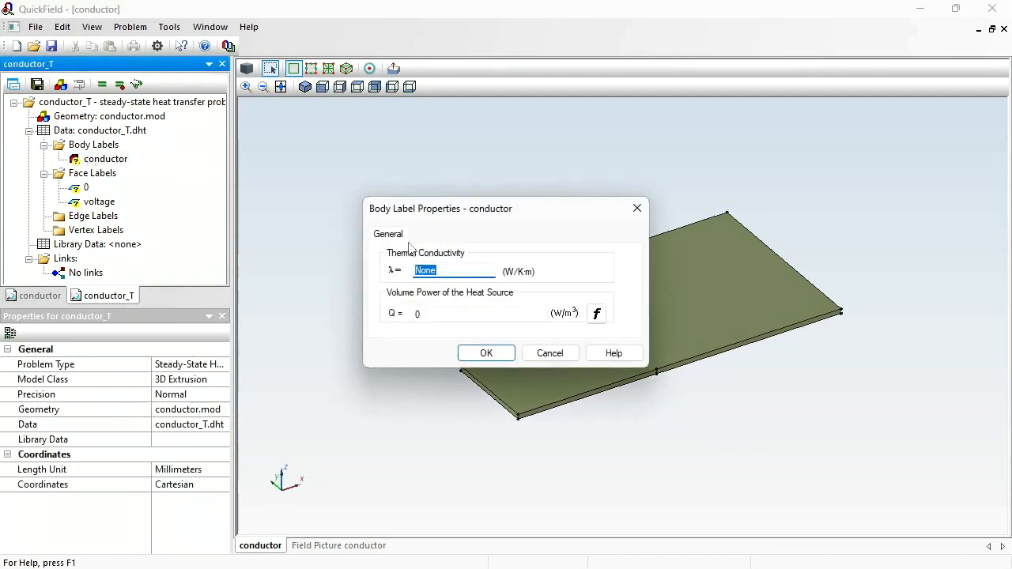
text(50)
click(493, 356)
- Select the two large flat faces on opposite sides of the extruded conductor
drag(604, 429, 534, 497)
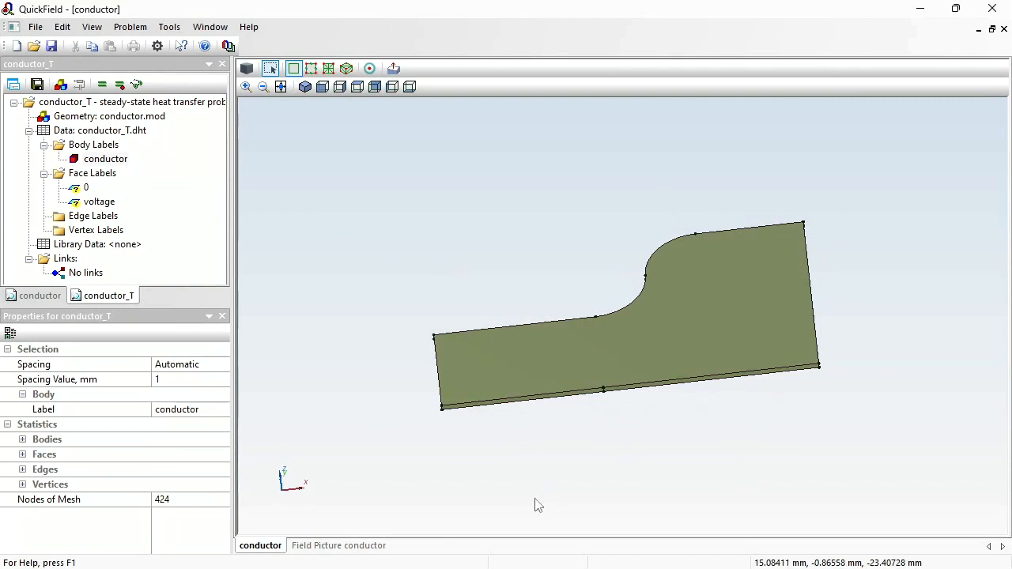
drag(389, 384, 644, 294)
click(672, 316)
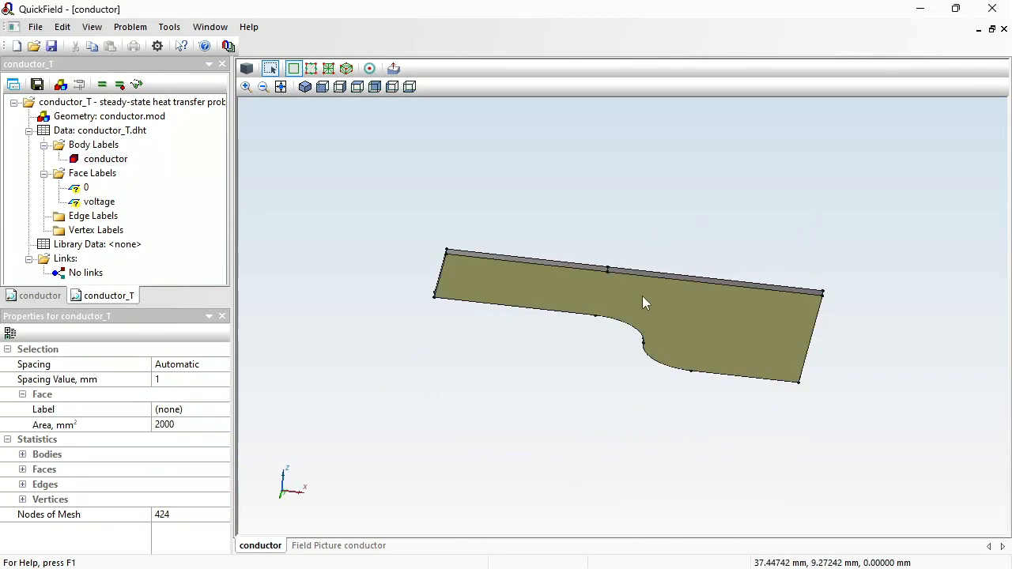
ctrl+click(642, 296)
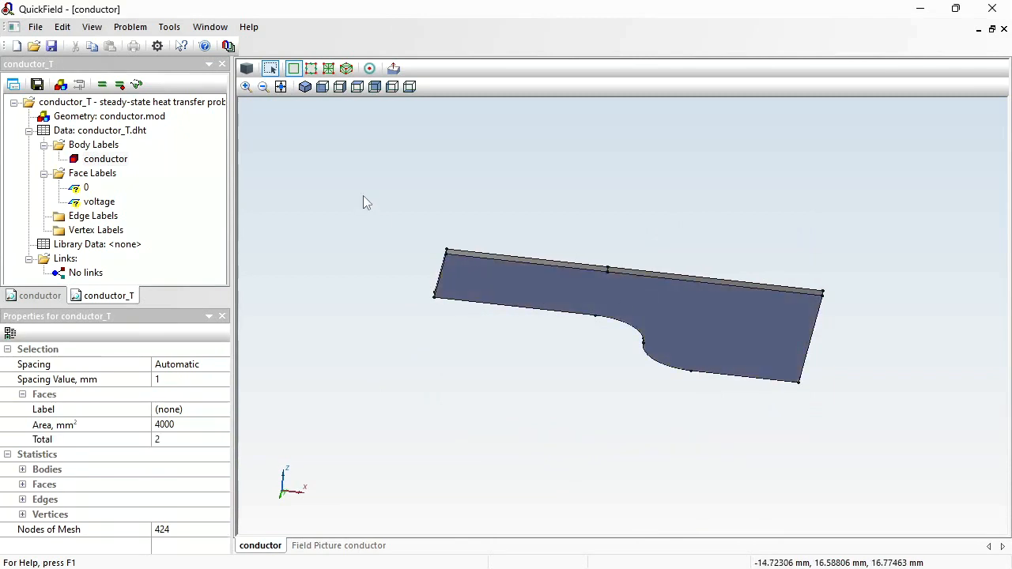
- Select the whole conductor, exclude its two narrow end faces, and assign the face label convection to the remaining faces
drag(363, 193, 899, 432)
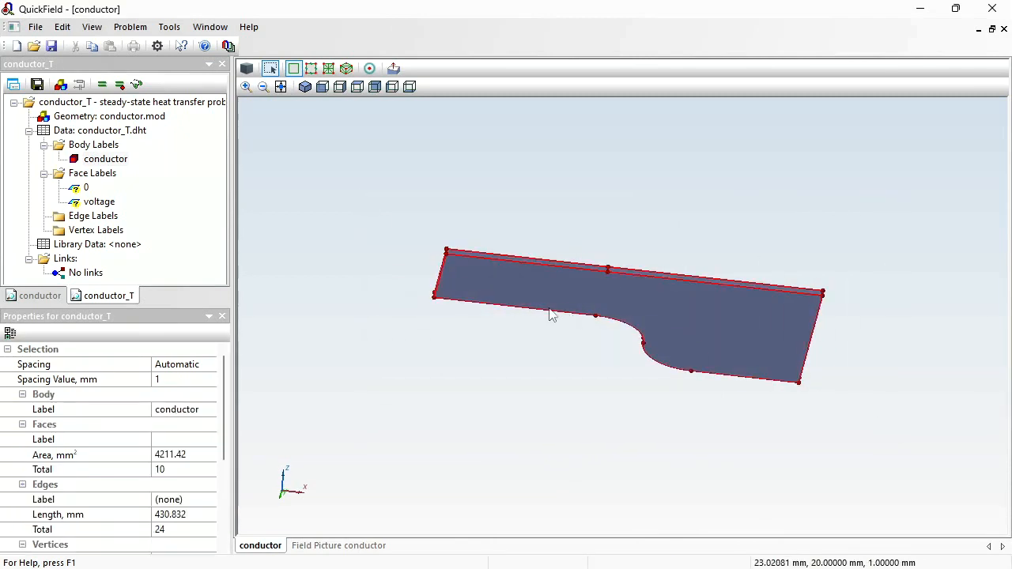
drag(552, 316, 606, 339)
scroll(605, 342, up, 3)
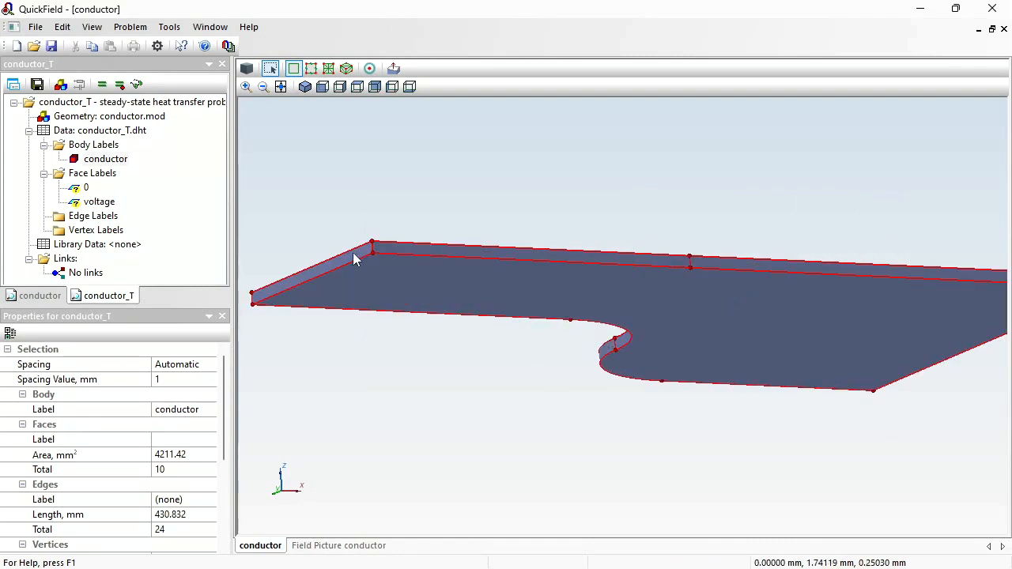
ctrl+click(315, 277)
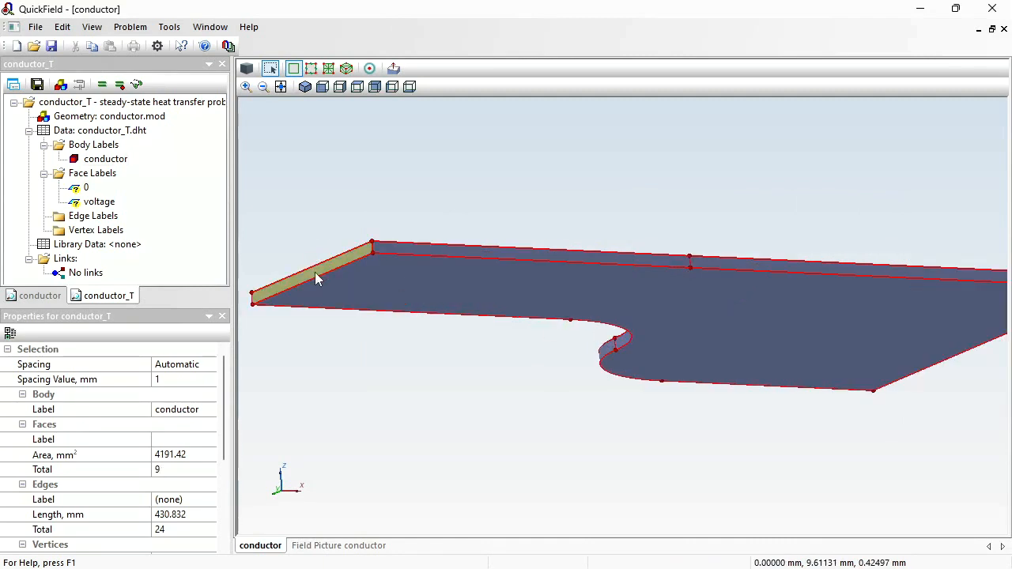
drag(809, 441, 488, 434)
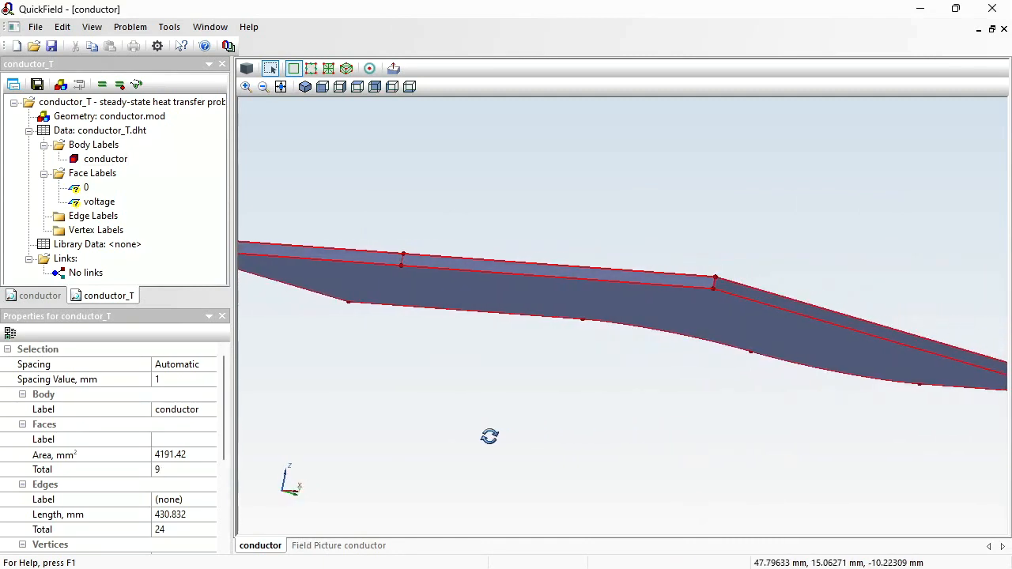
ctrl+click(755, 297)
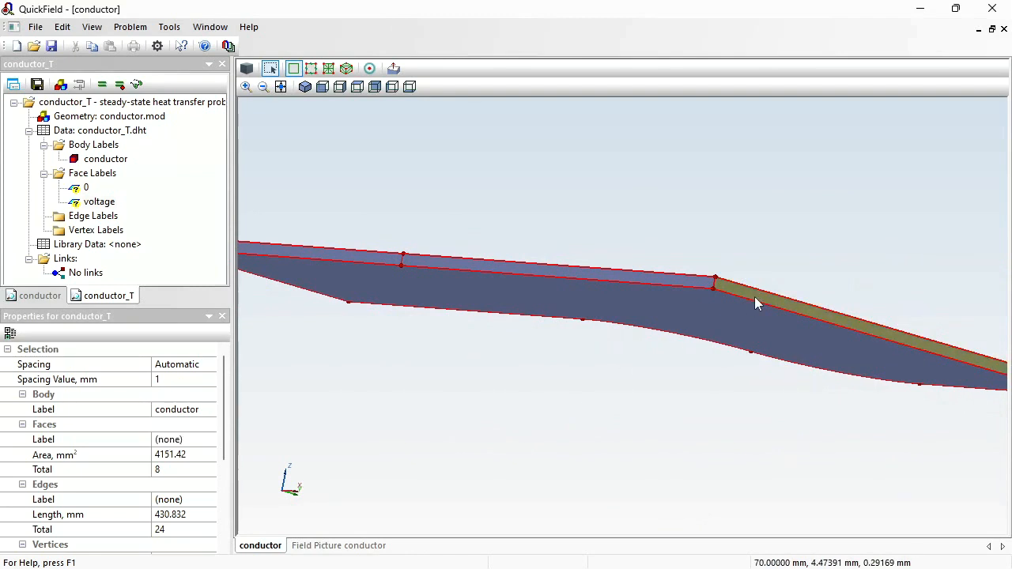
drag(544, 387, 618, 479)
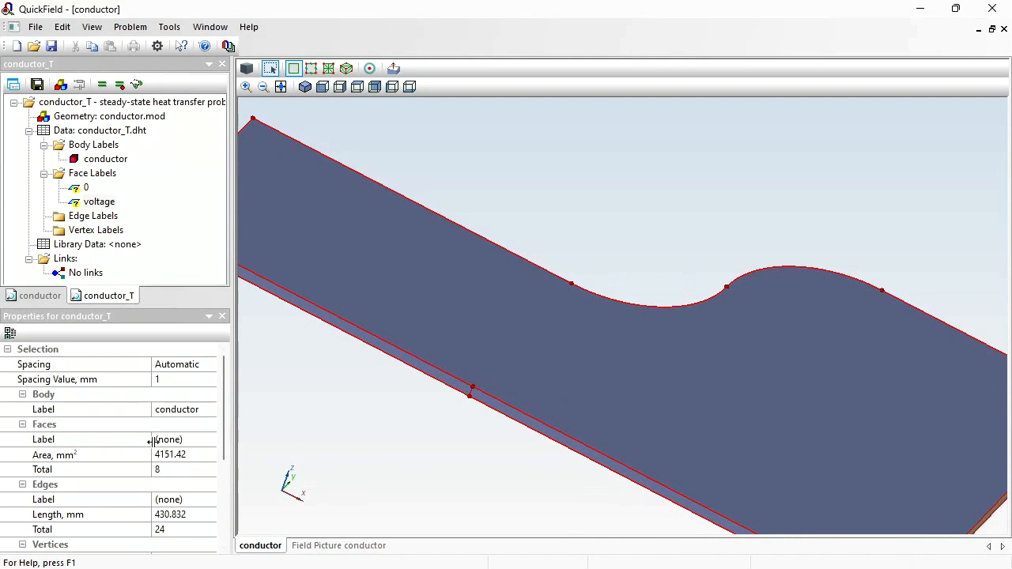
click(201, 445)
text(conve)
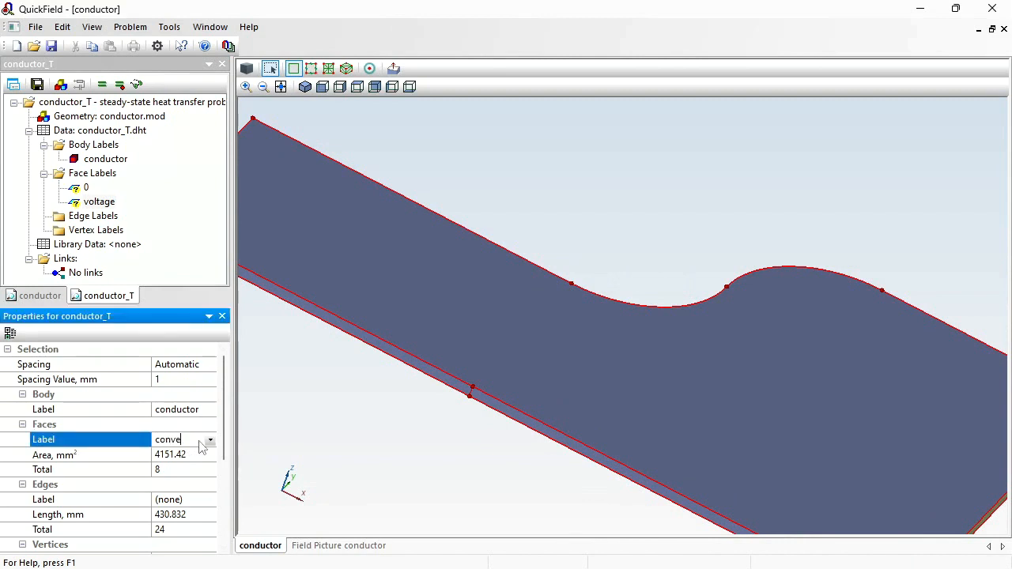
text(ction)
key(Return)
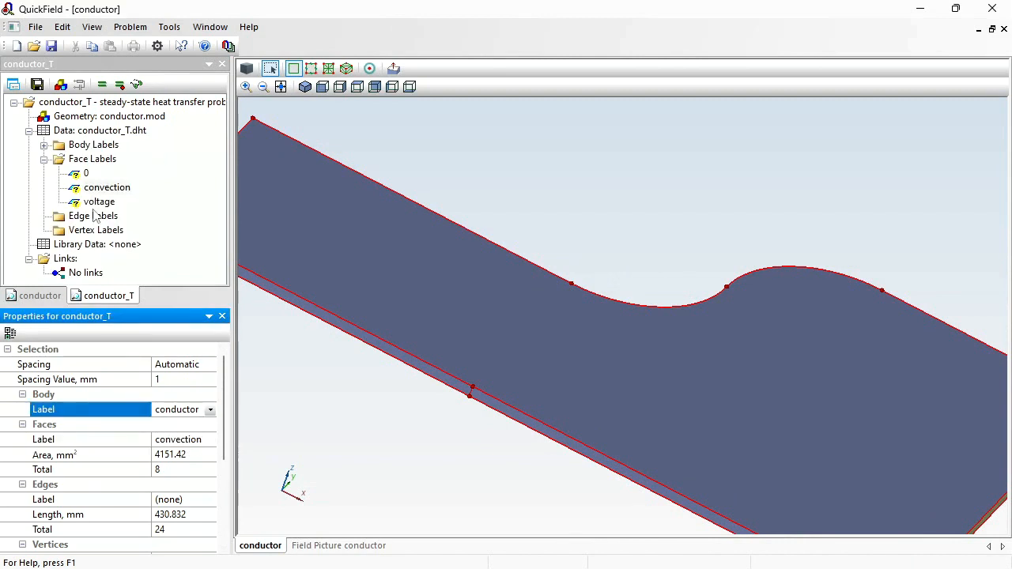
- Enable the convection boundary condition for face label convection with a coefficient α of 10 W/K·m²
click(101, 194)
double_click(101, 194)
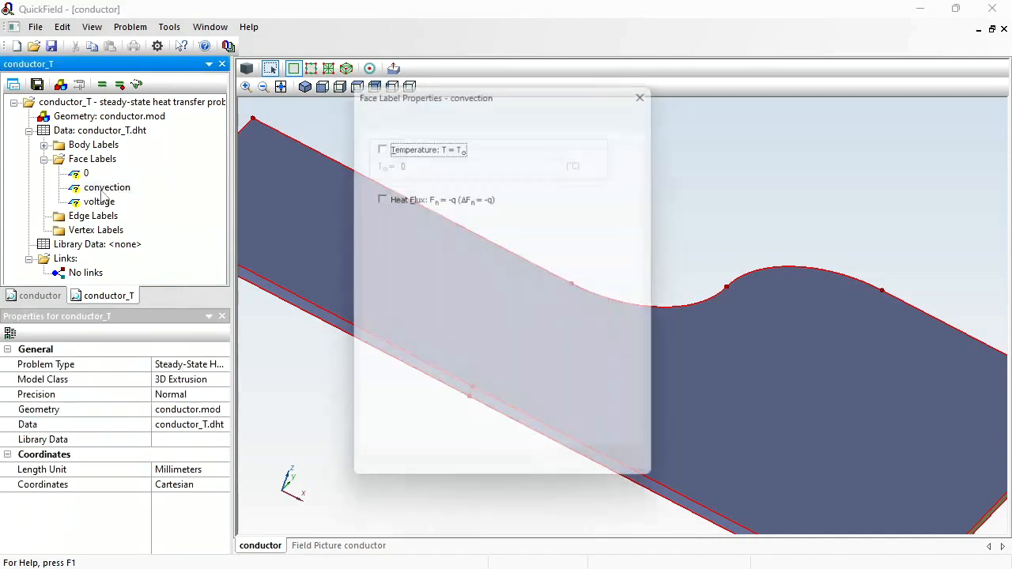
click(378, 249)
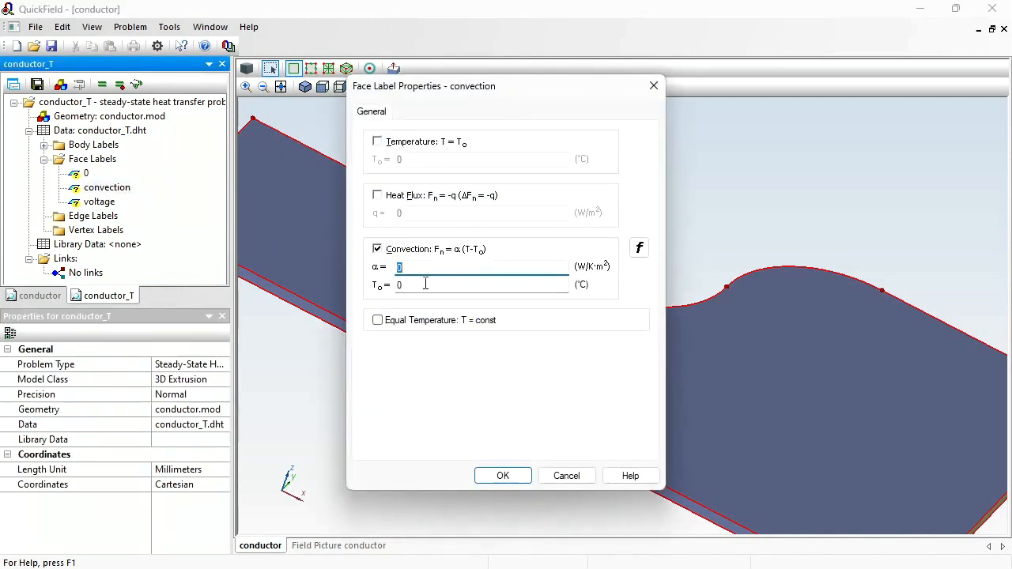
click(425, 283)
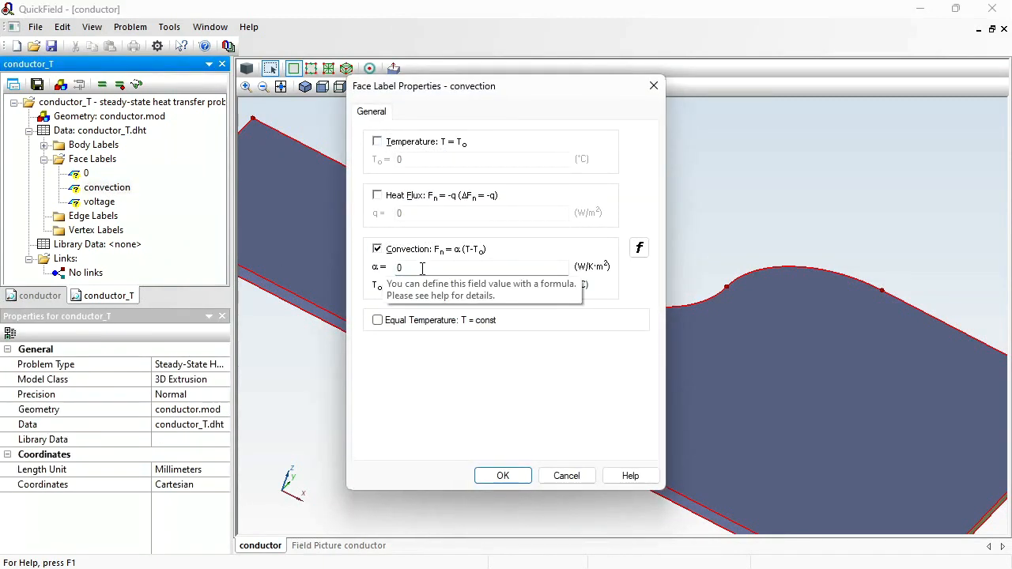
click(422, 268)
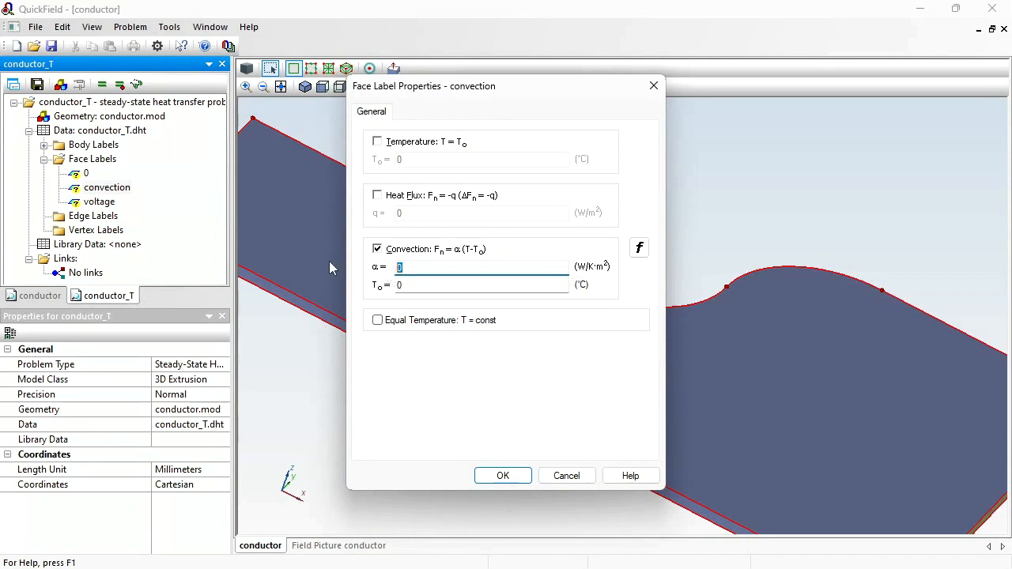
text(10)
key(Return)
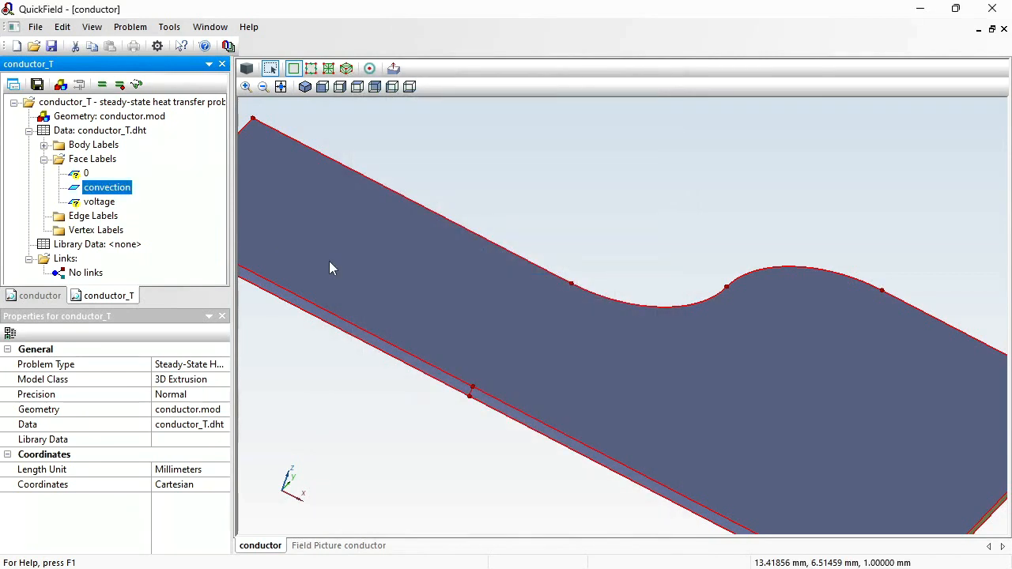
- Accept the properties of face labels 0 and voltage with no boundary conditions enabled
click(81, 174)
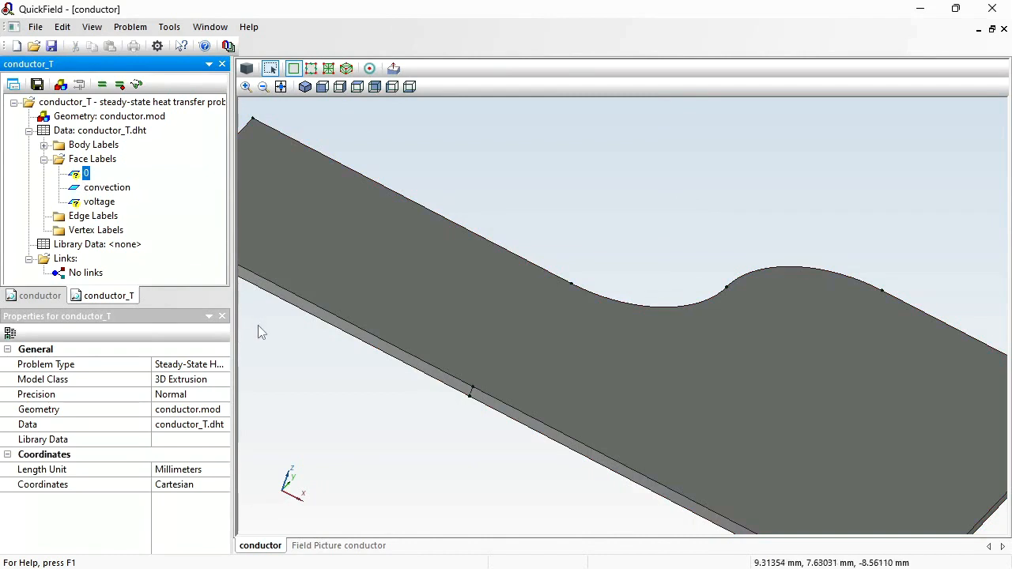
drag(260, 333, 402, 357)
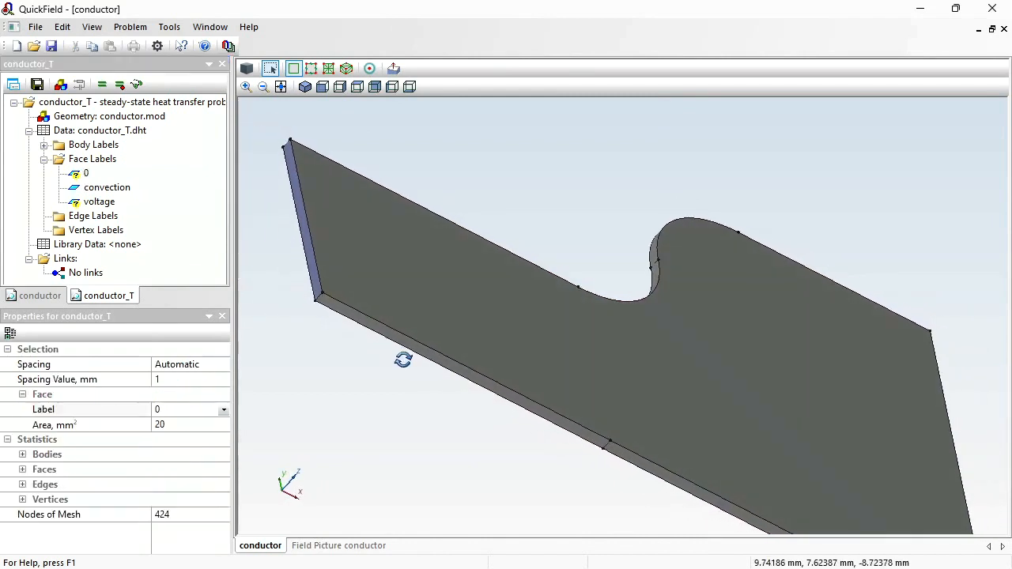
click(75, 180)
double_click(75, 181)
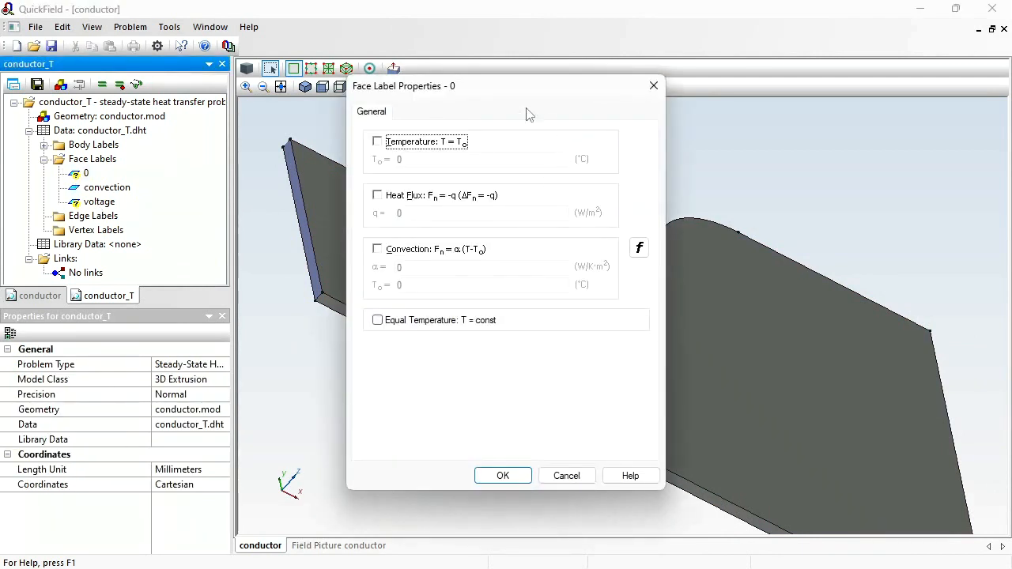
click(501, 475)
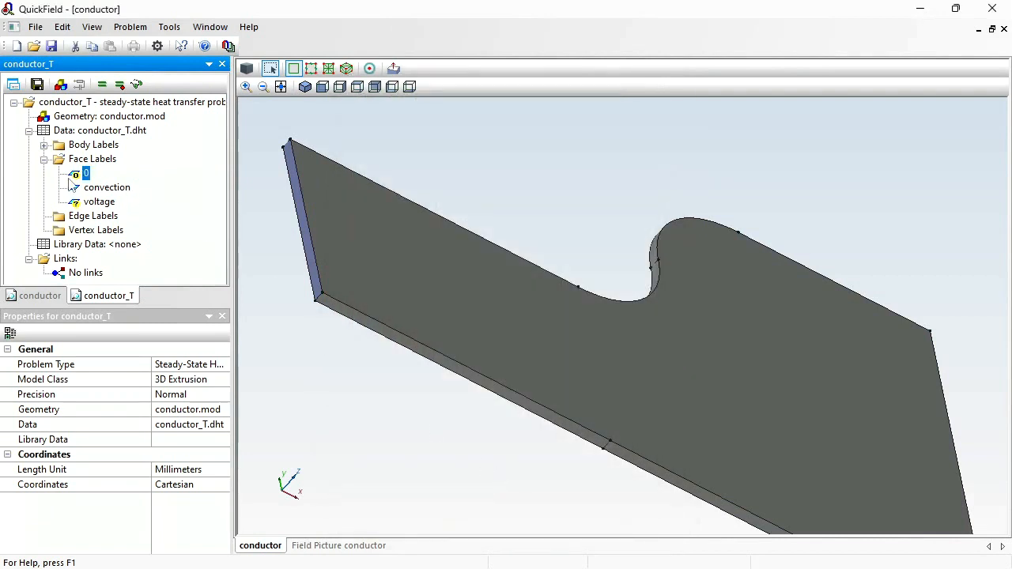
double_click(79, 200)
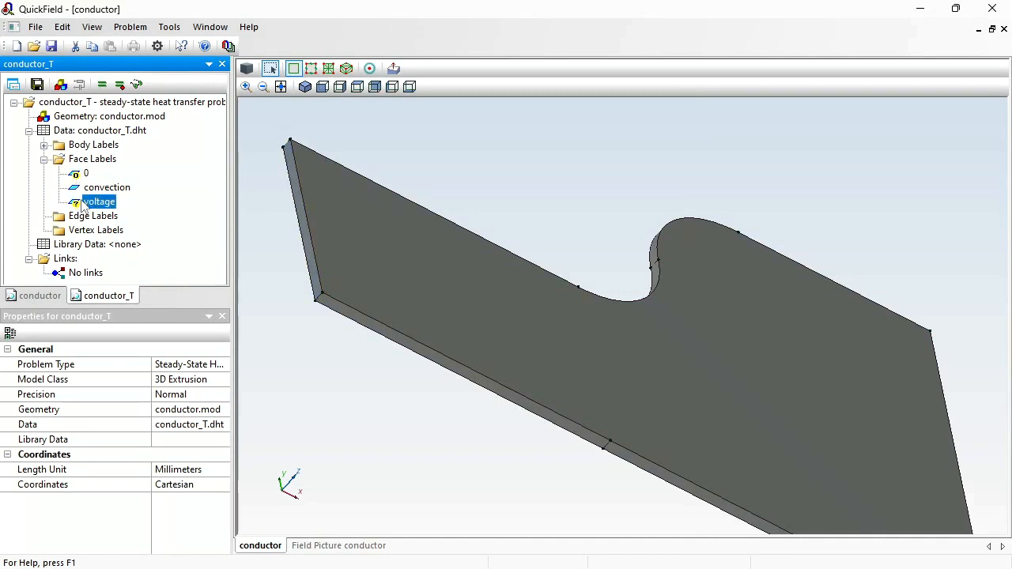
click(503, 475)
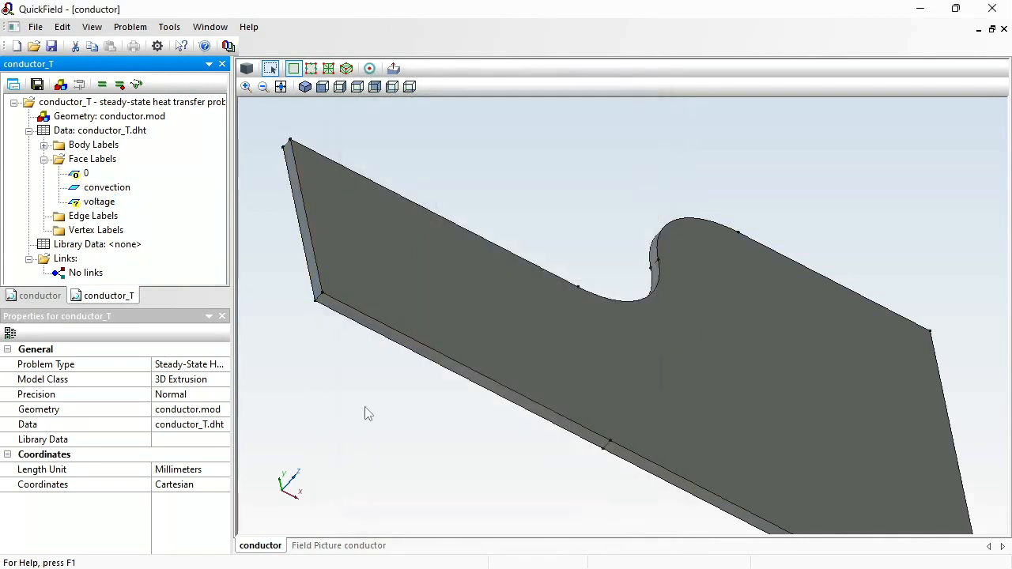
- Review the volume power of the heat source for body label conductor and close its properties
click(44, 145)
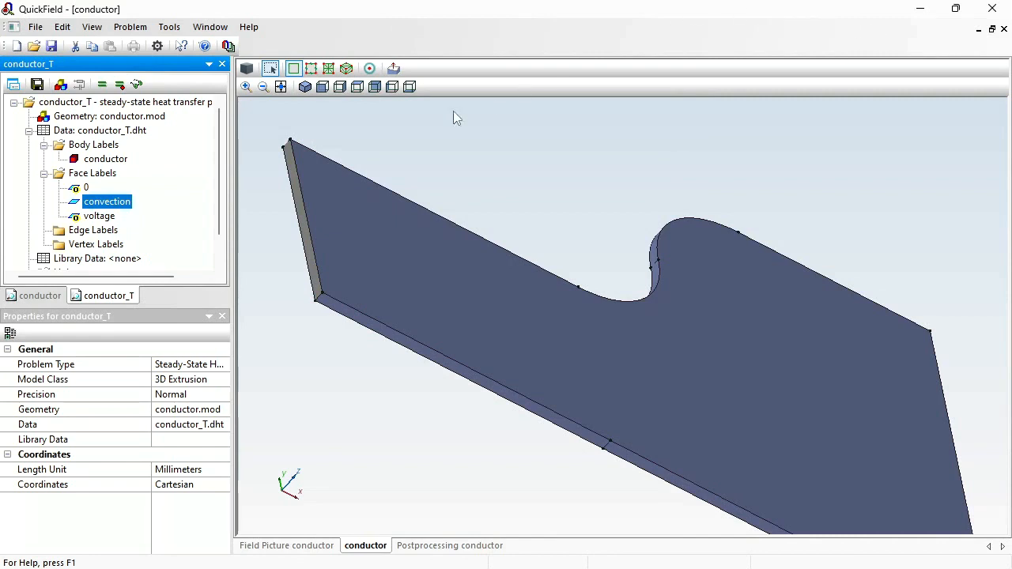
double_click(94, 159)
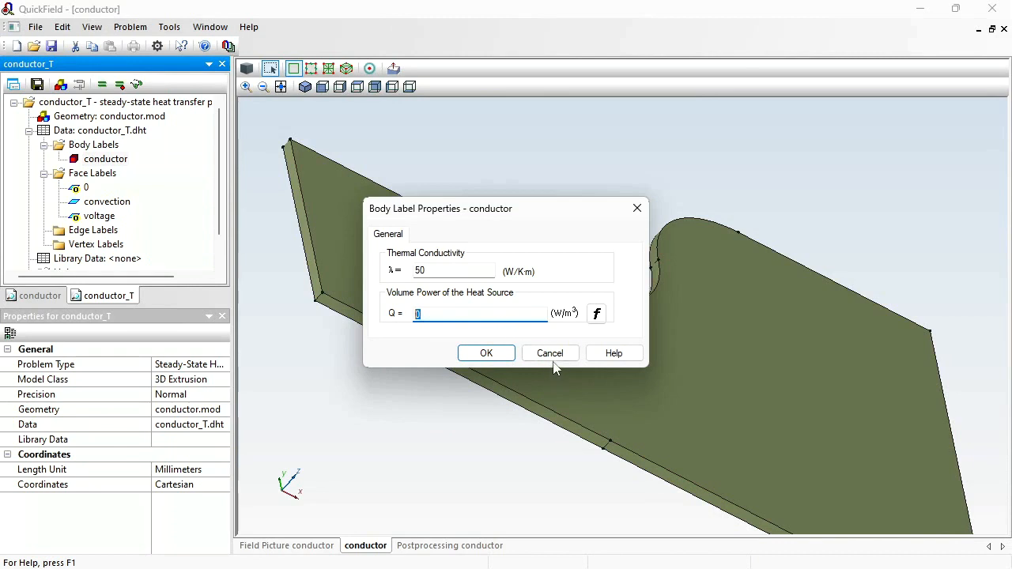
click(554, 360)
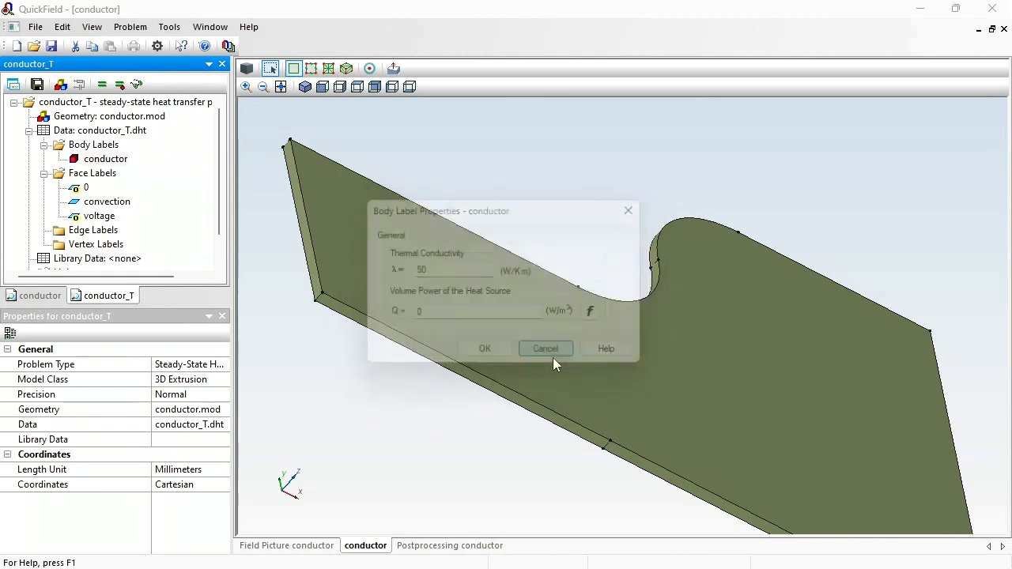
- Select the whole conductor in the DC conduction results and calculate its Joule heat in a volume and its volume with the Integral Calculator
click(430, 546)
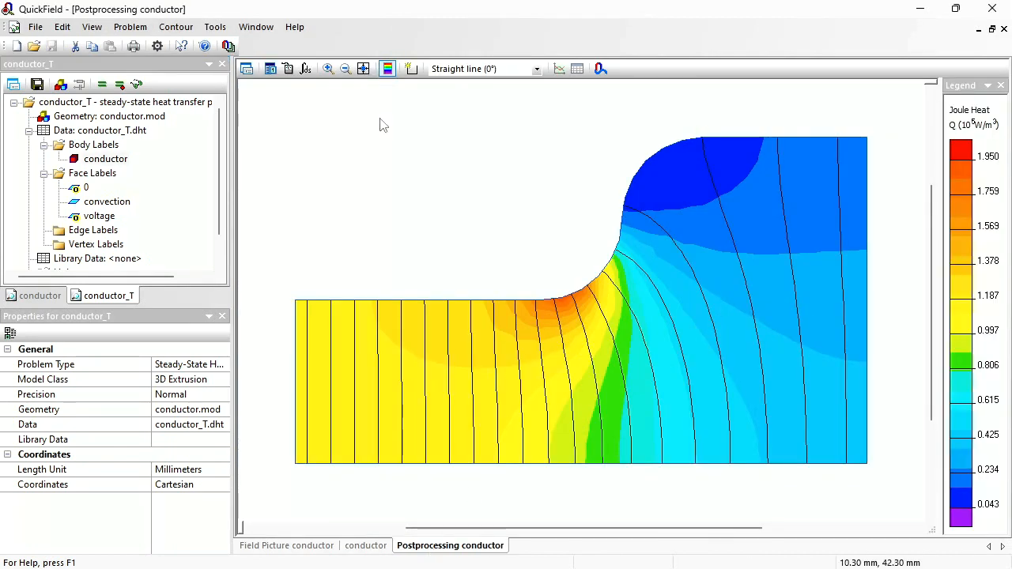
click(410, 71)
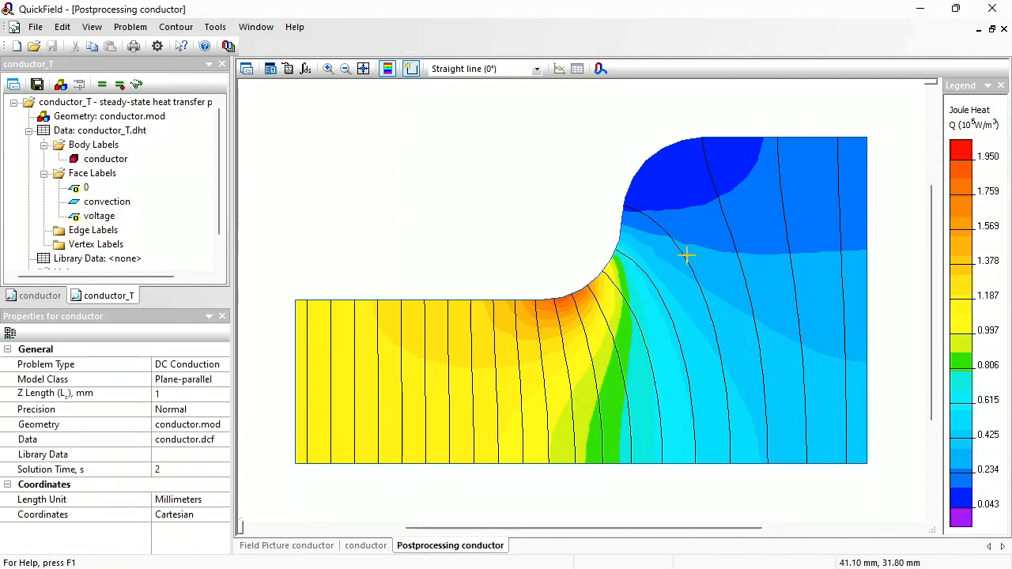
click(637, 325)
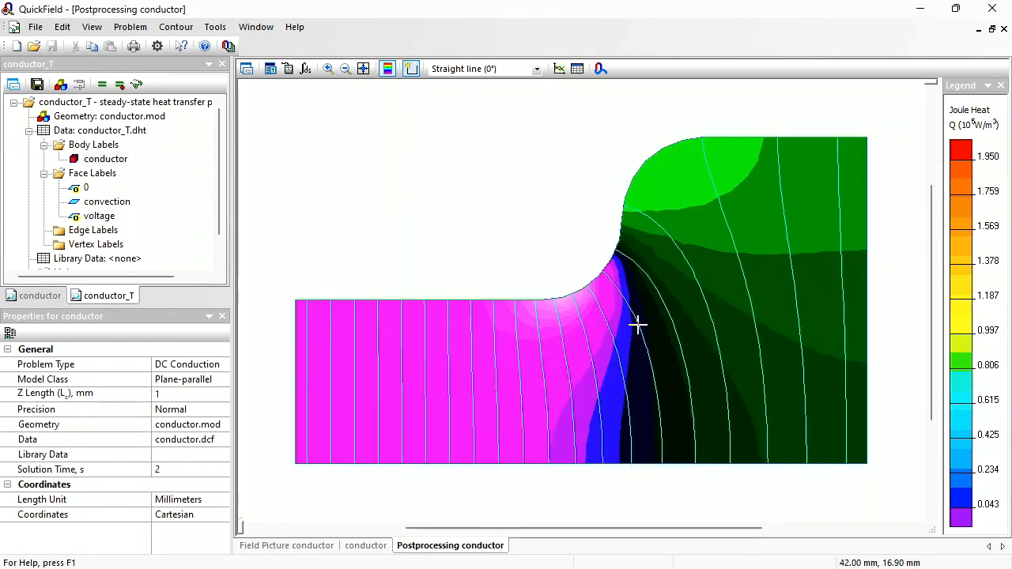
click(306, 71)
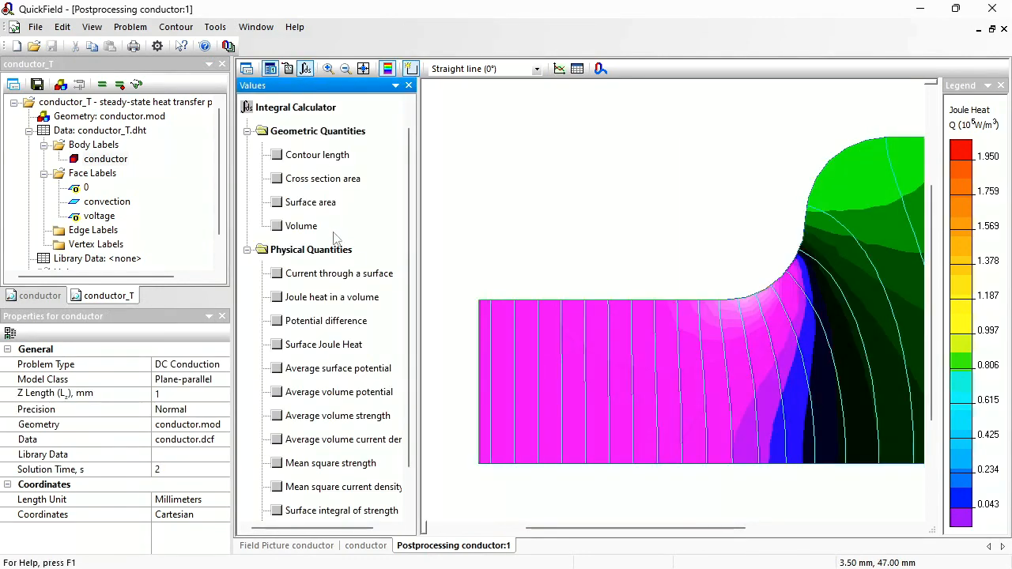
click(277, 298)
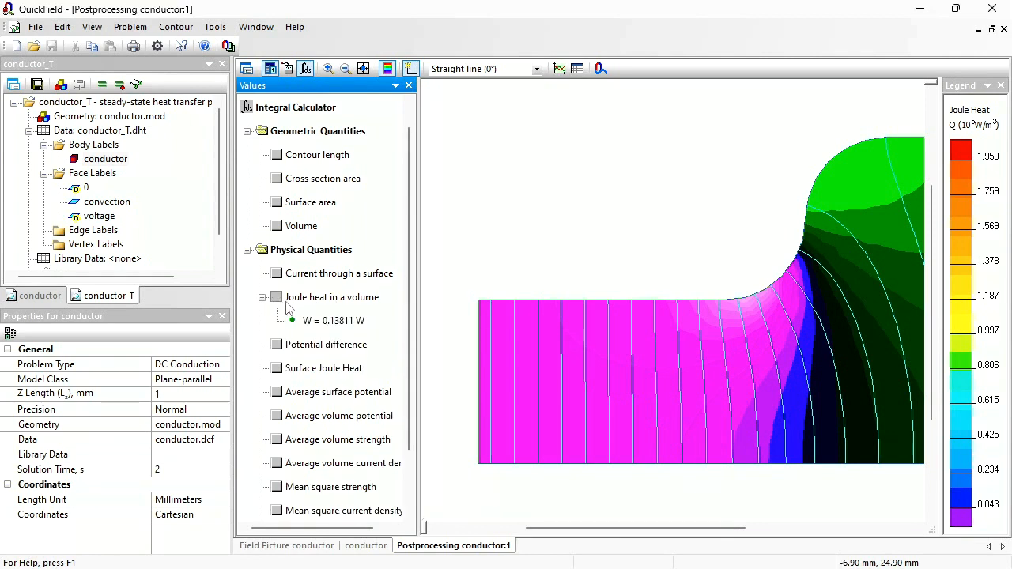
click(330, 322)
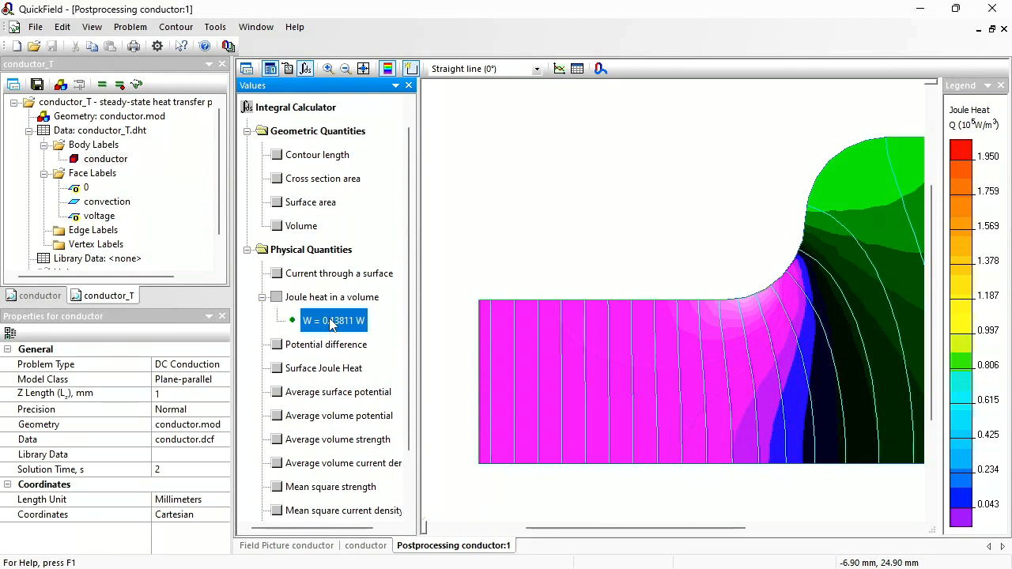
click(277, 226)
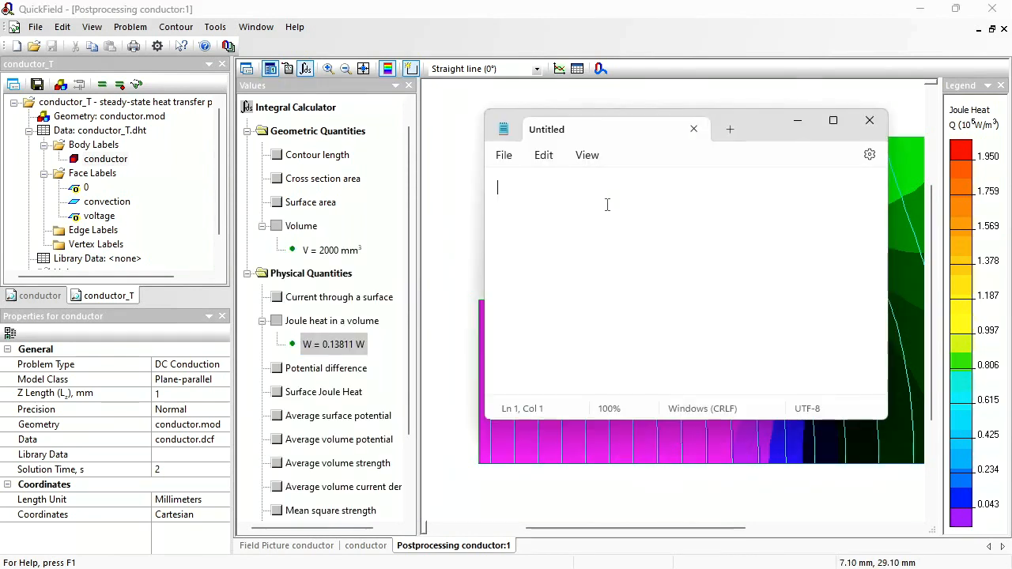
- Record the Joule heat W 0.13811 W and the volume V 2000 mm3, separated by a slash, in the Notepad note
text(W	0.13811 W)
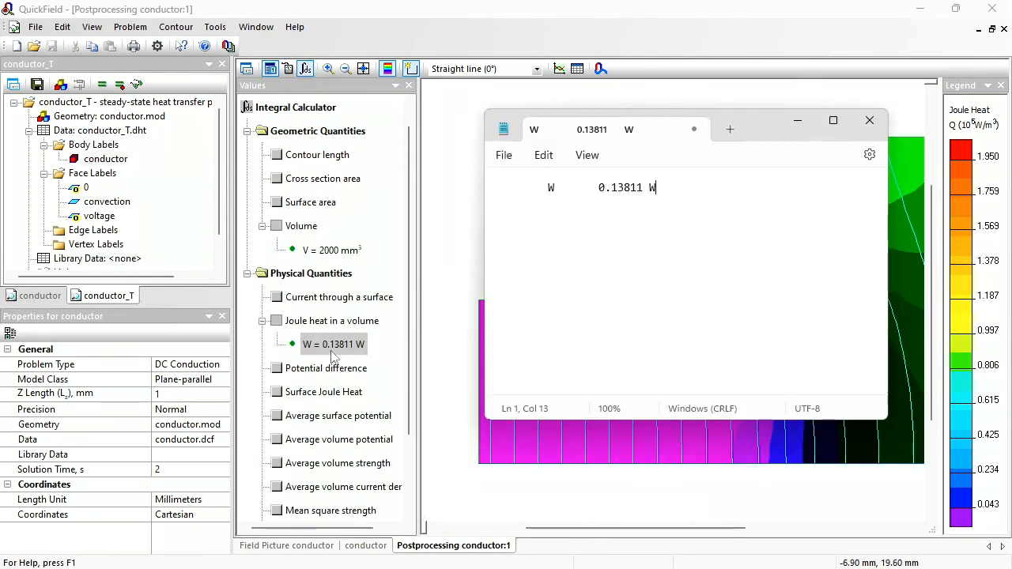
click(336, 254)
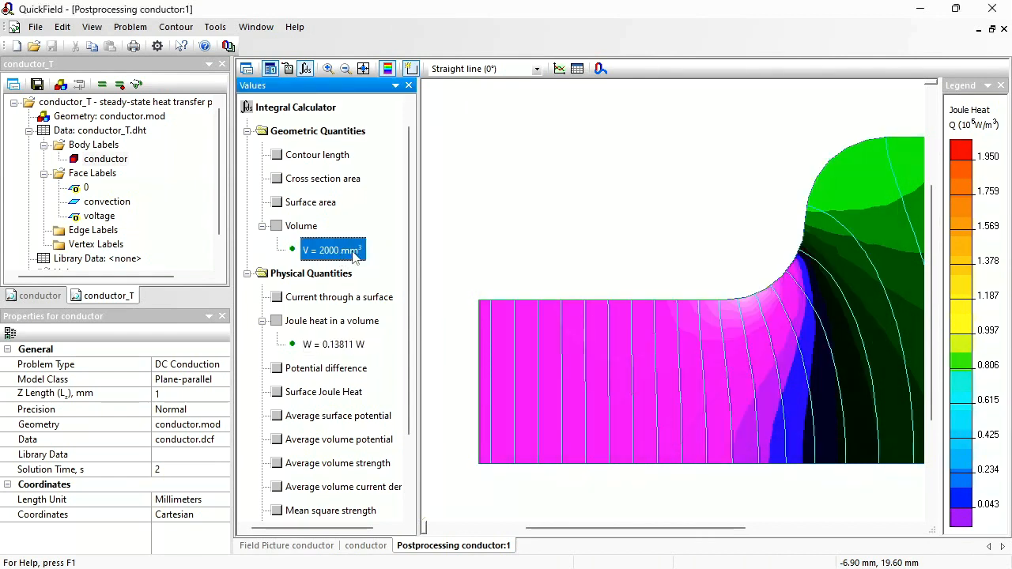
key(alt+Tab)
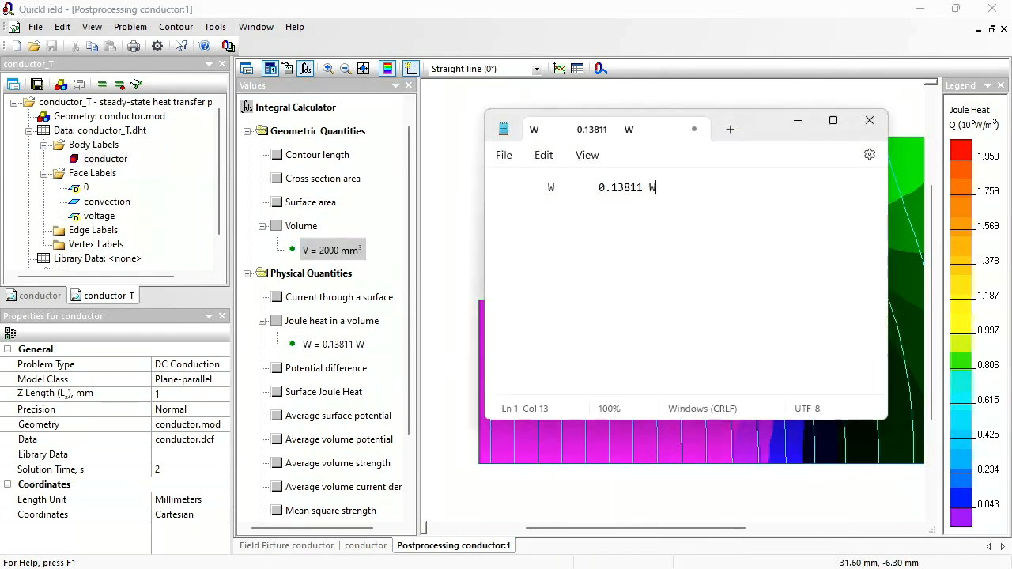
text(V	2000	mm3)
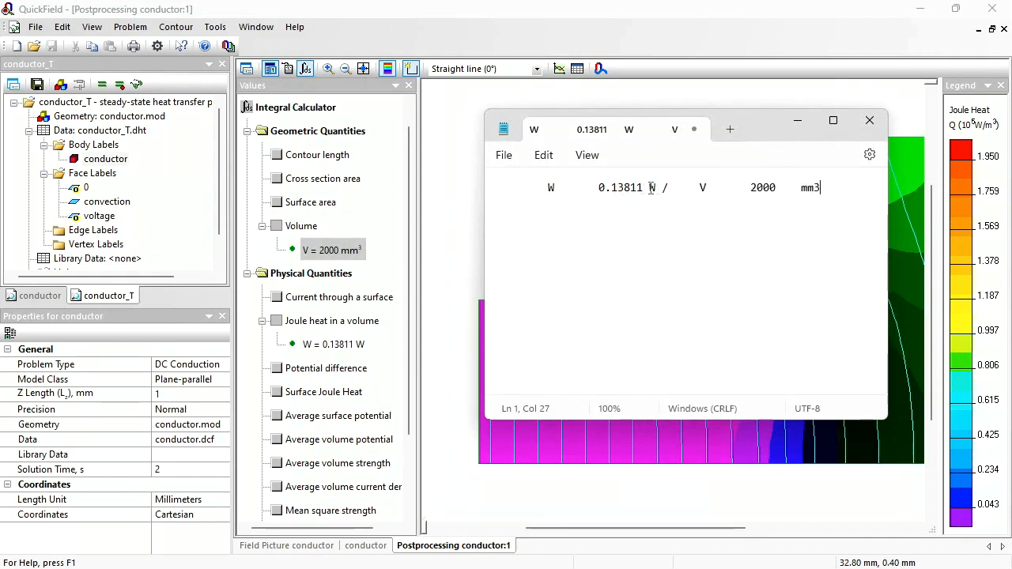
- Reduce the note to the expression 0.13811/ 2000e-9, converting the volume to cubic metres, and copy the expression
drag(652, 188, 749, 187)
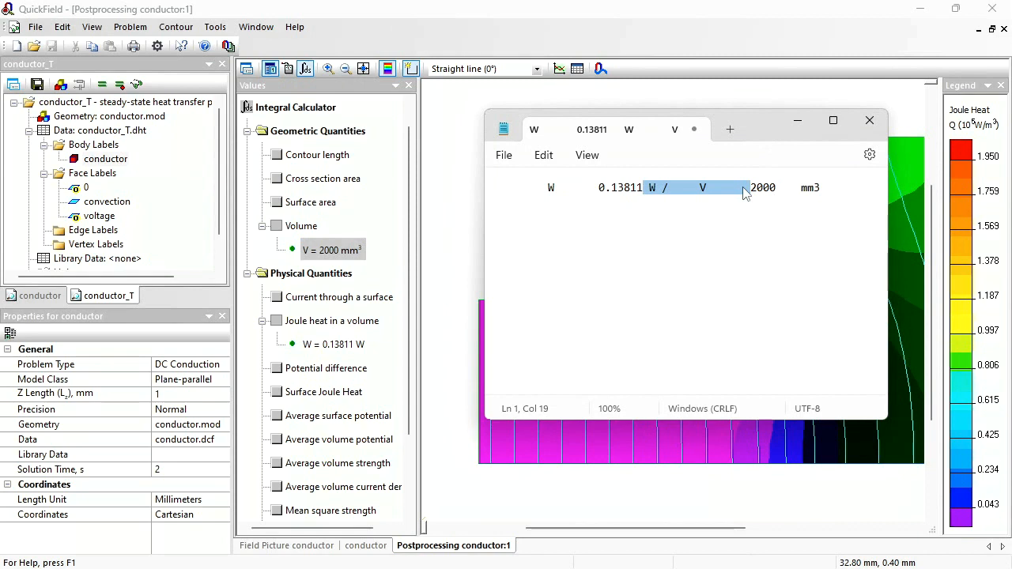
key(BackSpace)
text(/)
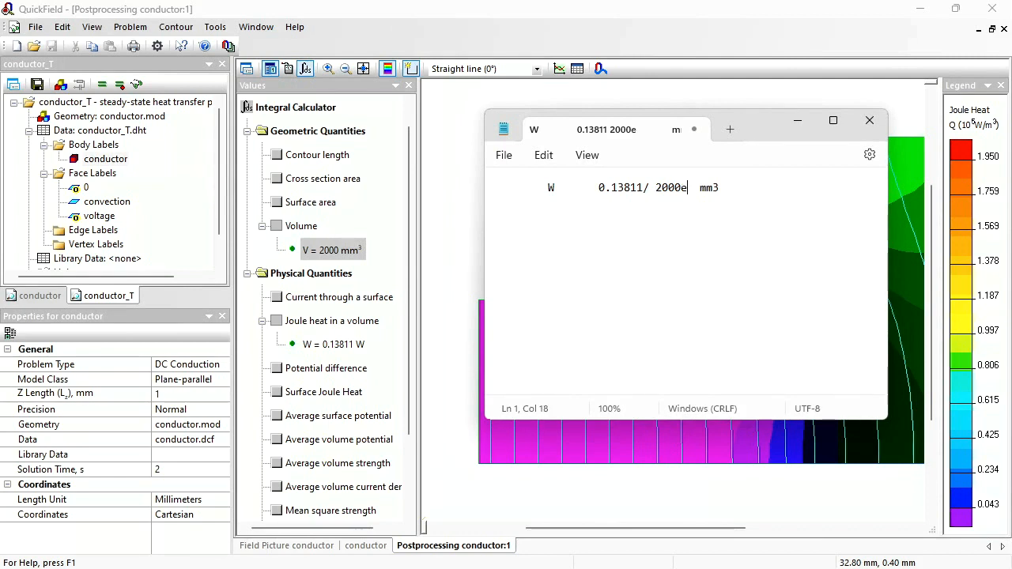
text(9)
drag(599, 187, 706, 187)
key(ctrl+c)
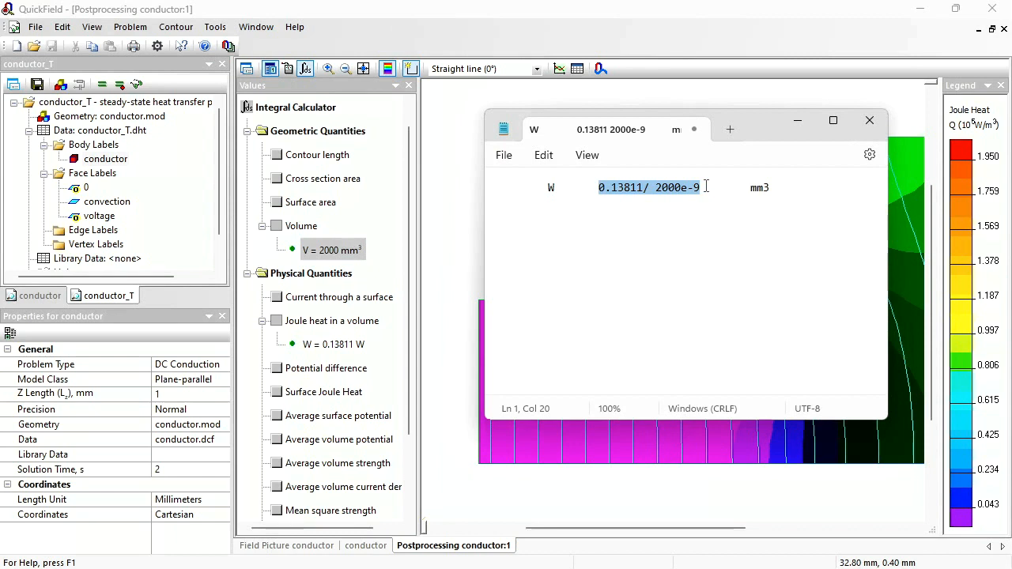
- In QuickField, set the conductor_T body label conductor's volume power of the heat source Q to the copied expression 0.13811/ 2000e-9
double_click(110, 162)
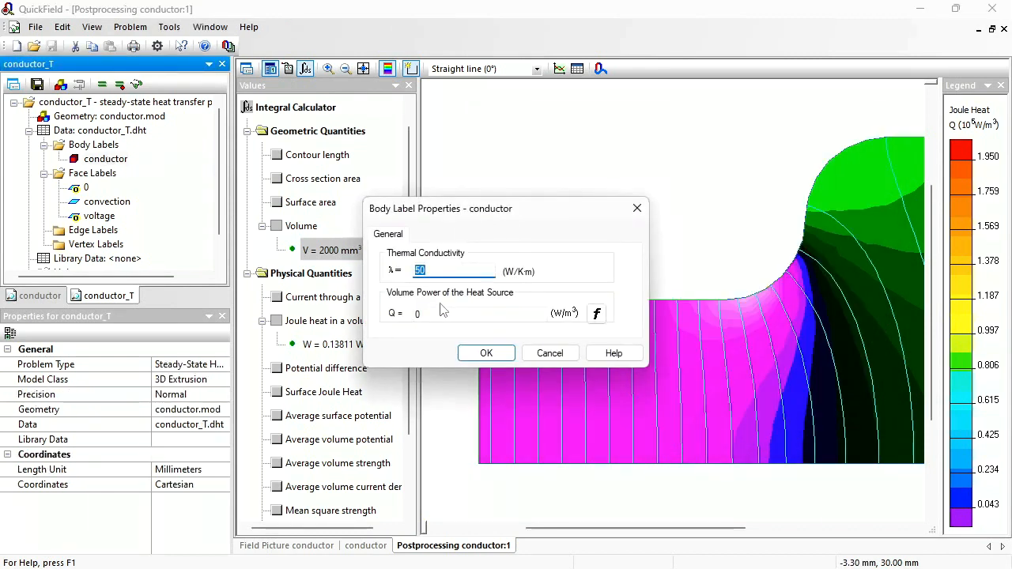
key(Tab)
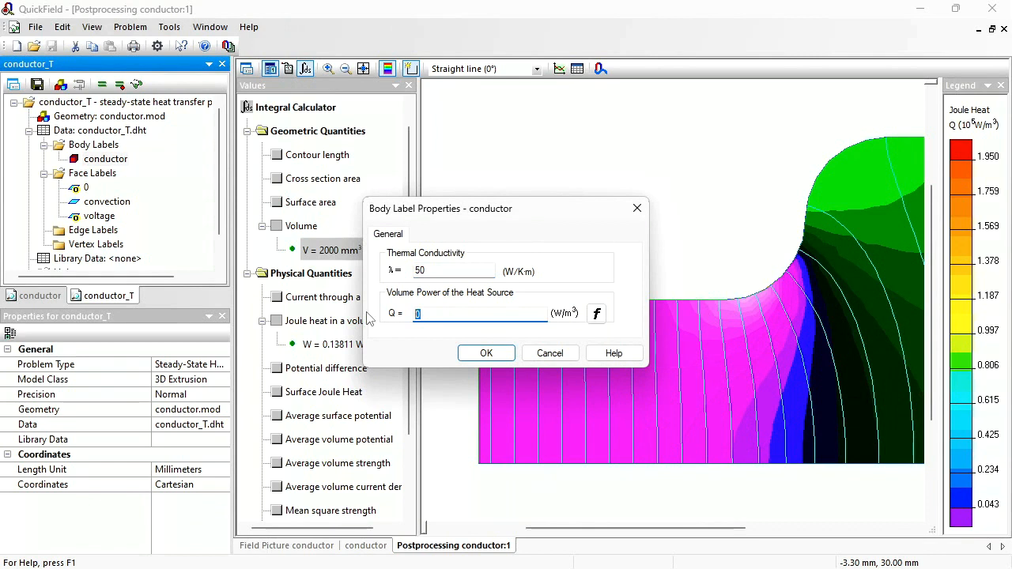
key(ctrl+v)
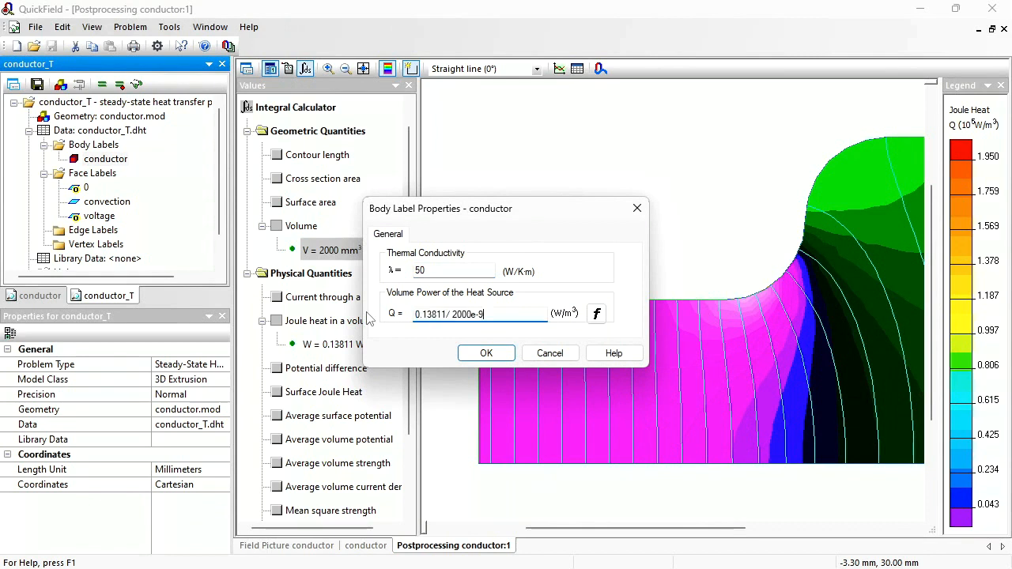
click(488, 354)
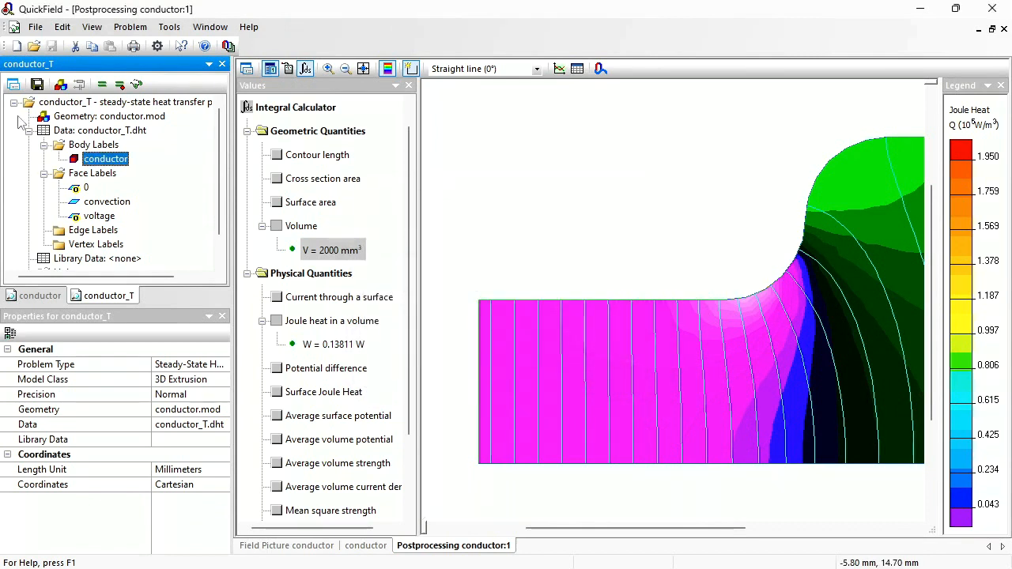
- Open the conductor.mod geometry of conductor_T and build its edge, face and volume meshes
double_click(60, 119)
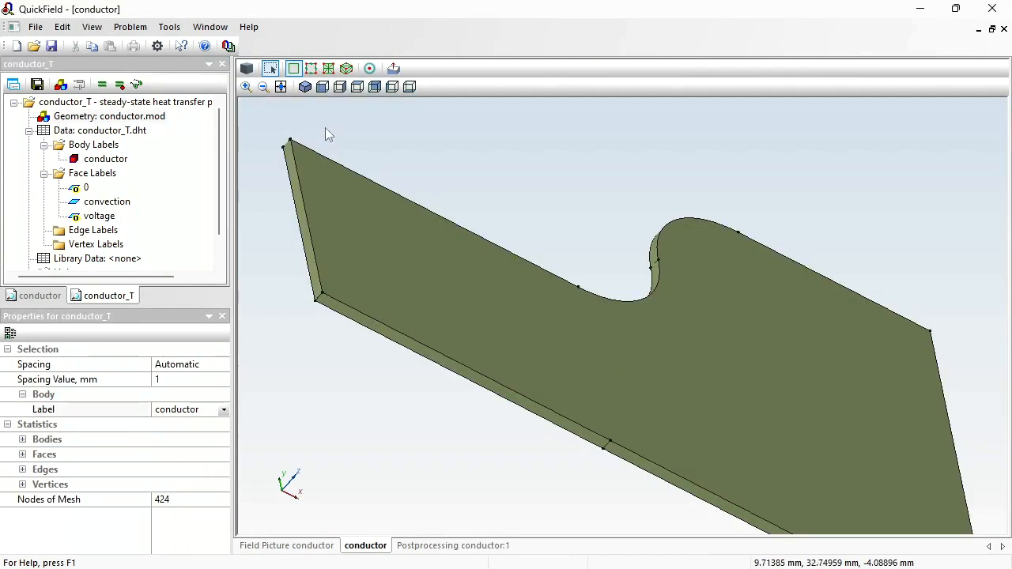
click(311, 69)
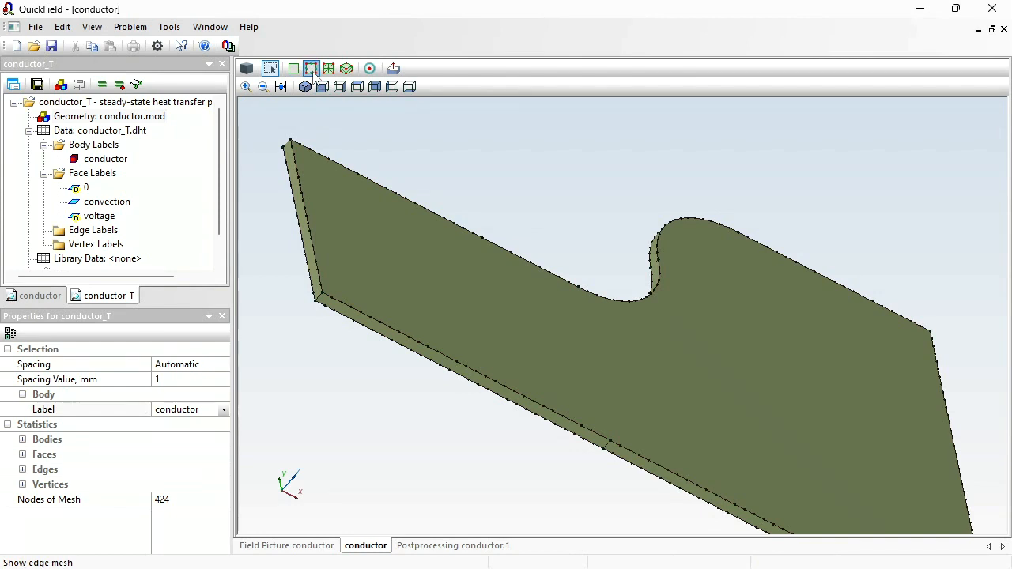
click(331, 70)
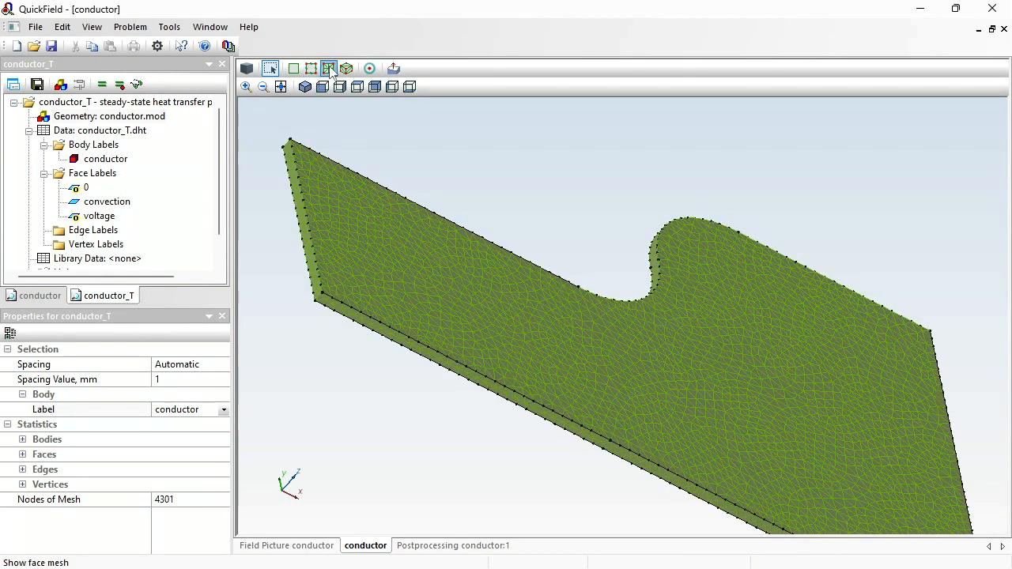
click(348, 70)
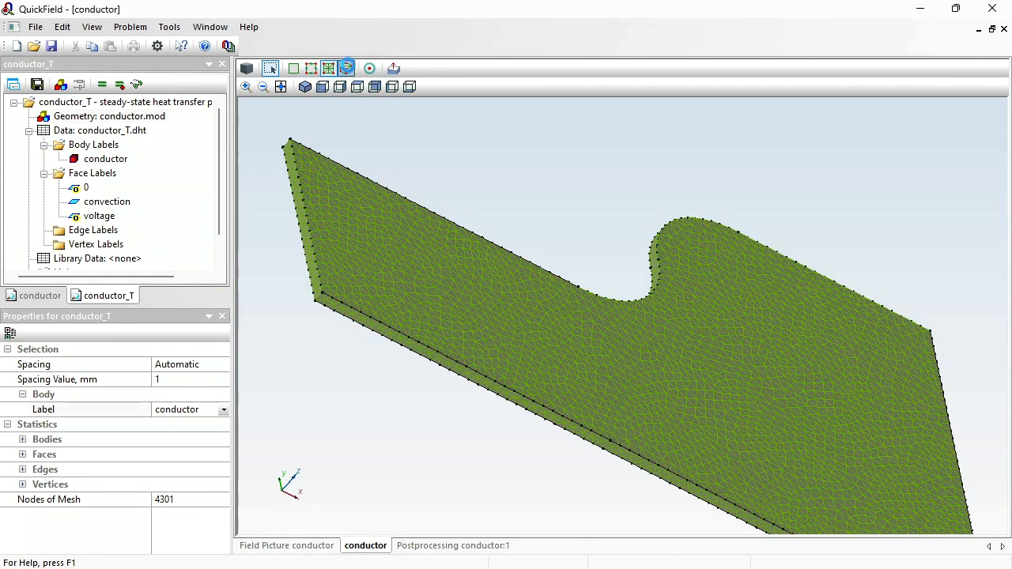
- Save and solve the conductor_T heat transfer problem and open its results
click(37, 84)
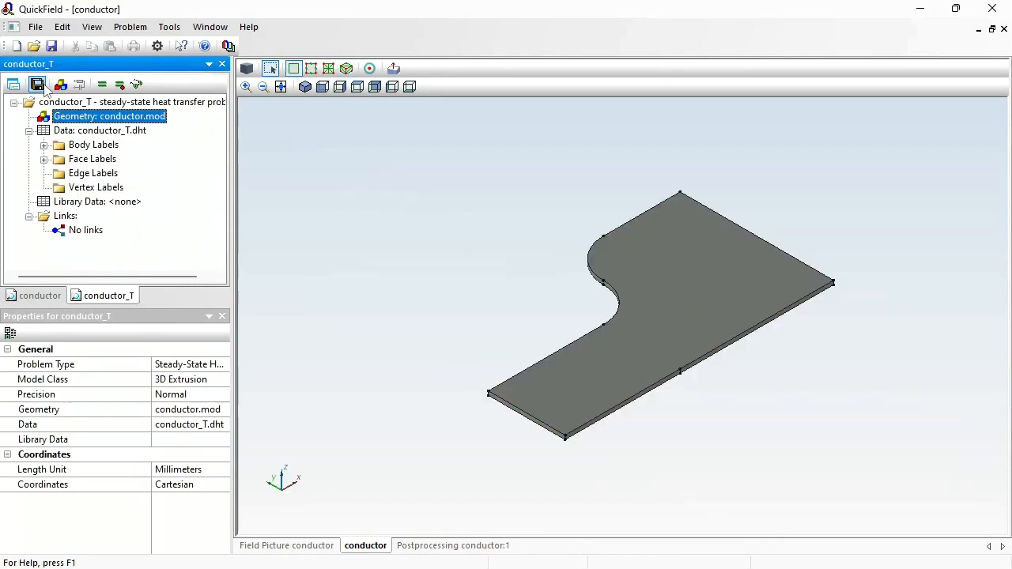
click(101, 85)
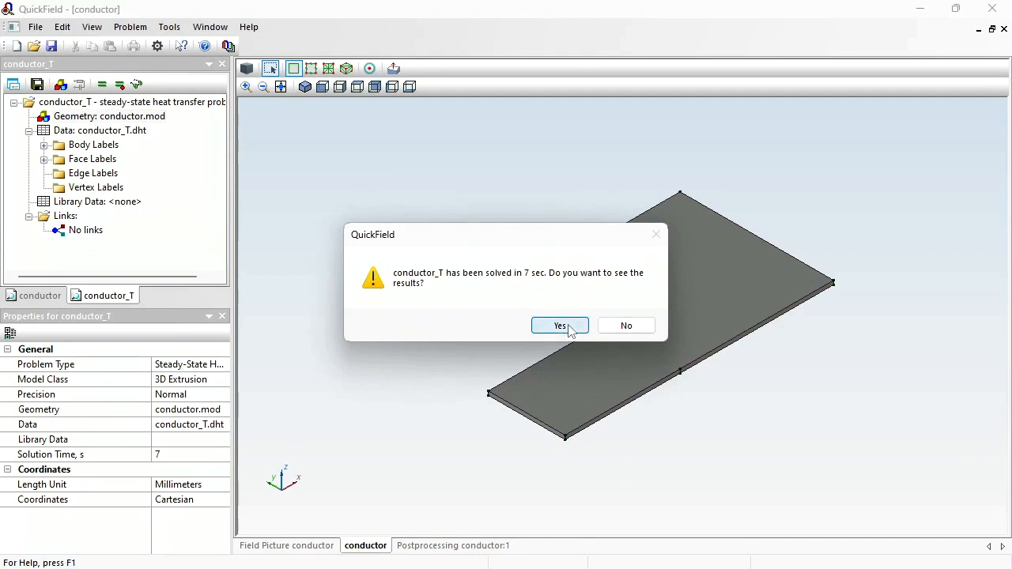
click(560, 327)
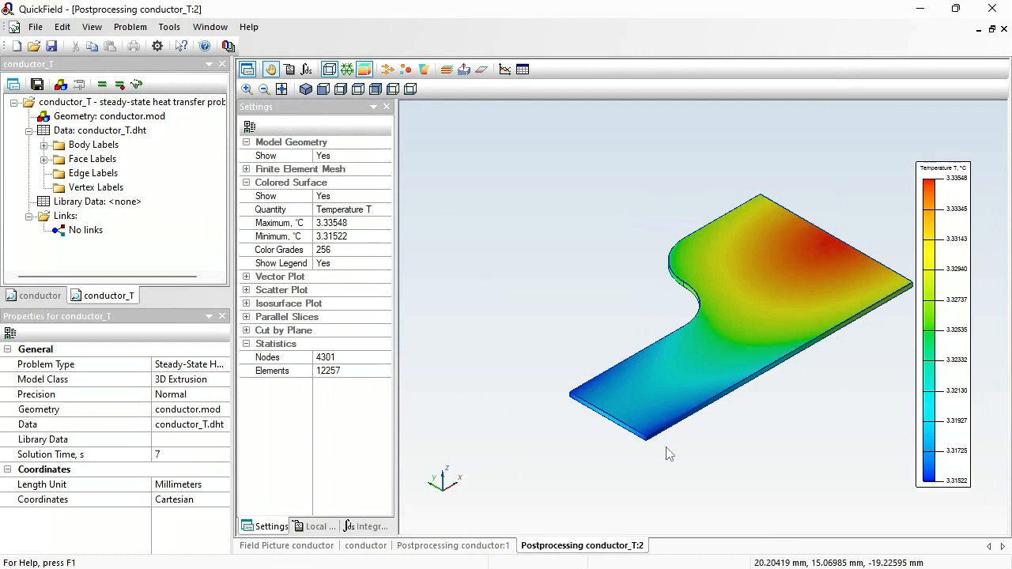
- Rotate the temperature plot to view the conductor's broad face and enlarge the temperature legend
drag(667, 454, 583, 490)
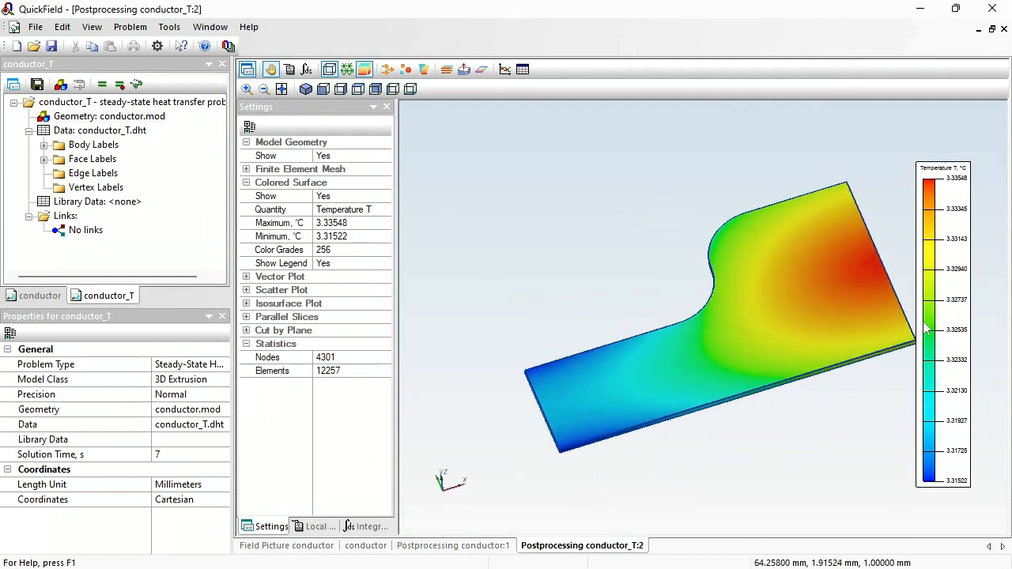
drag(918, 316, 854, 310)
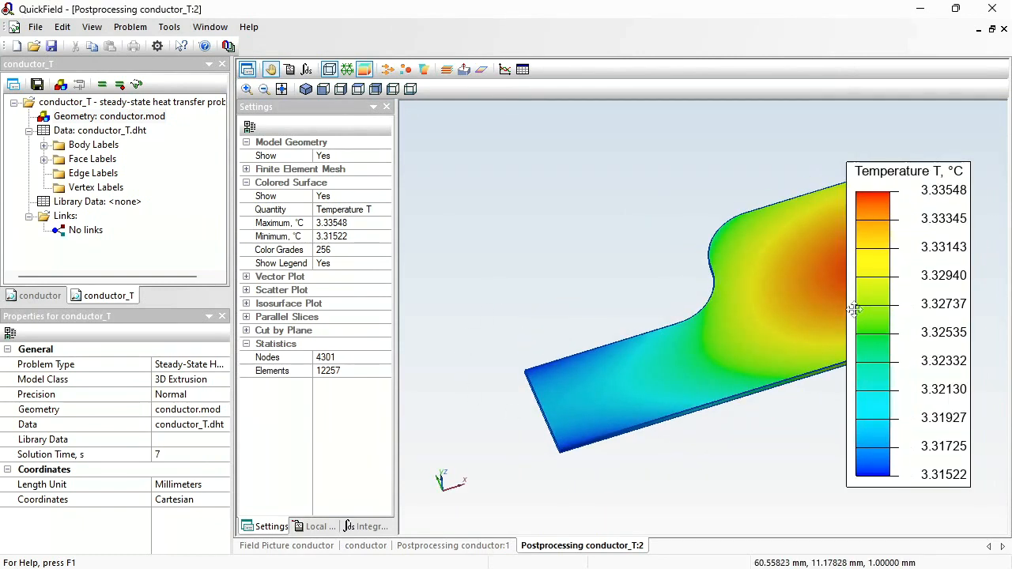
- Try a colour scale minimum of 0 °C on the temperature plot and restore the scale's default range
click(367, 227)
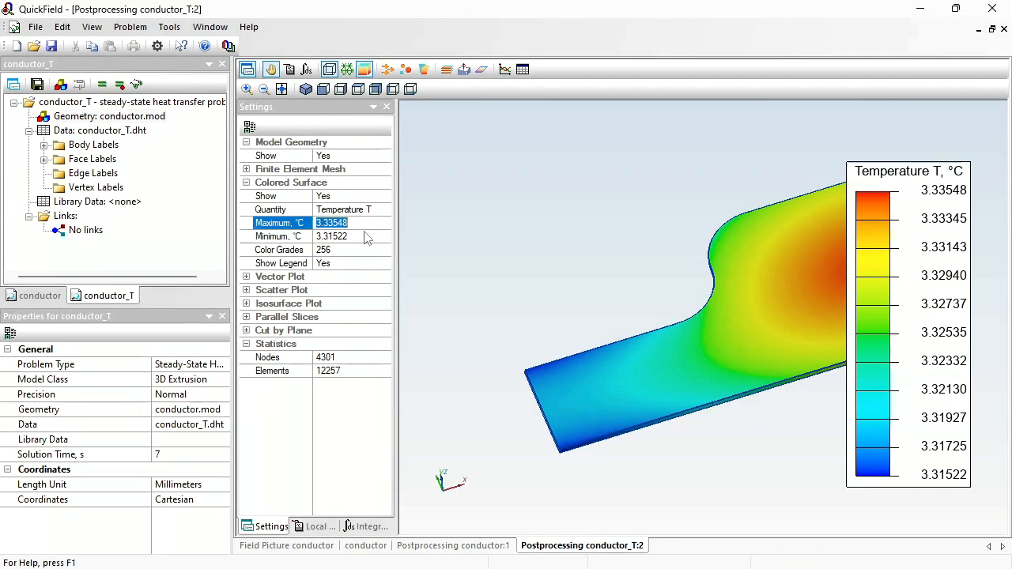
click(369, 235)
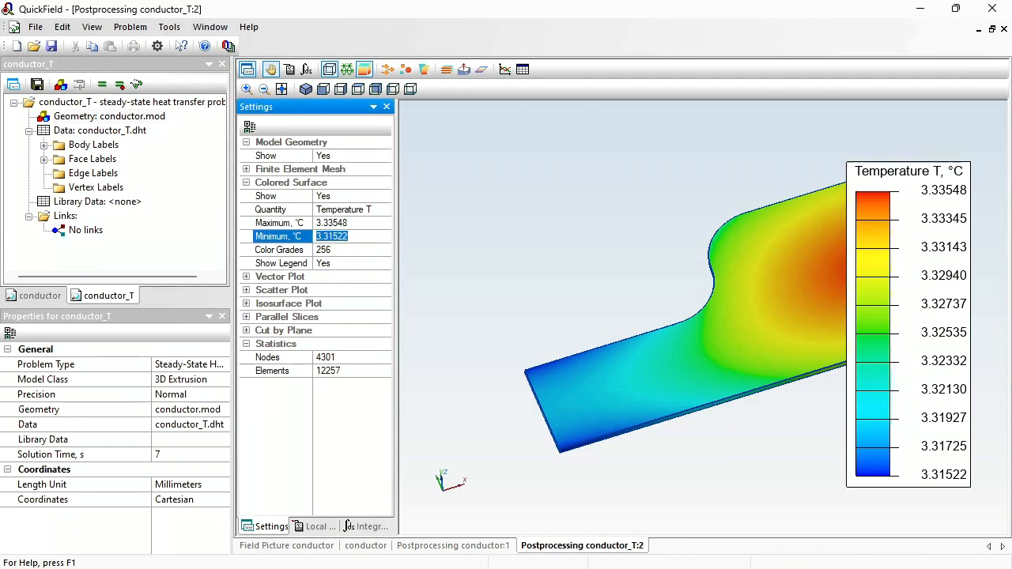
text(0)
key(Return)
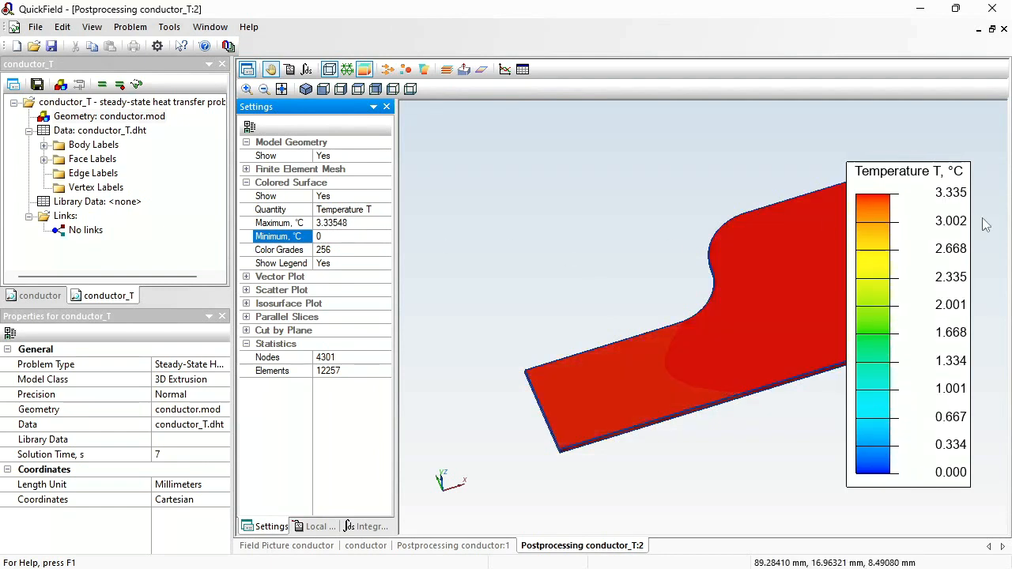
right_click(912, 275)
click(893, 284)
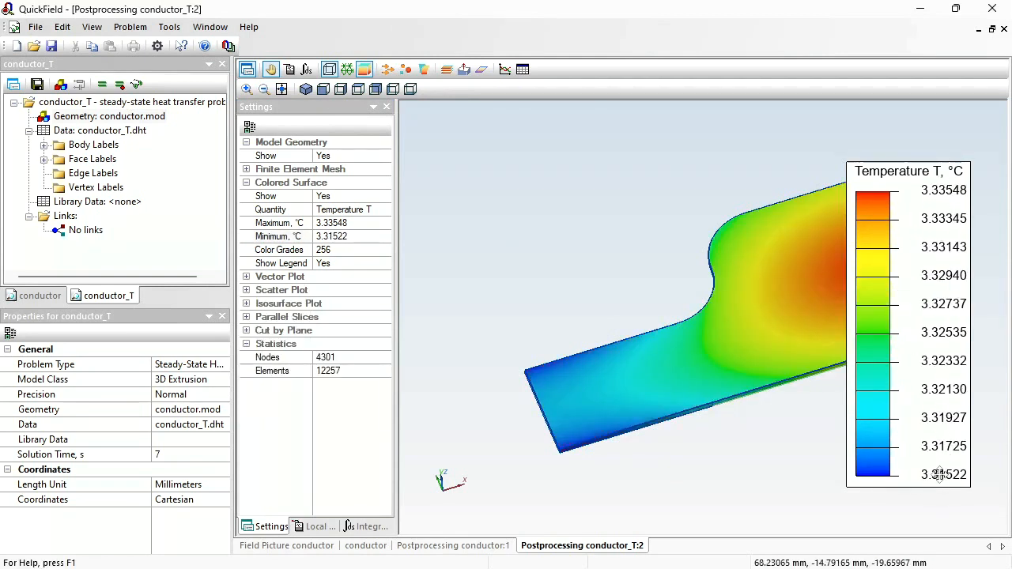
- Review the heat source formula of body label conductor and close its properties without changes
click(94, 174)
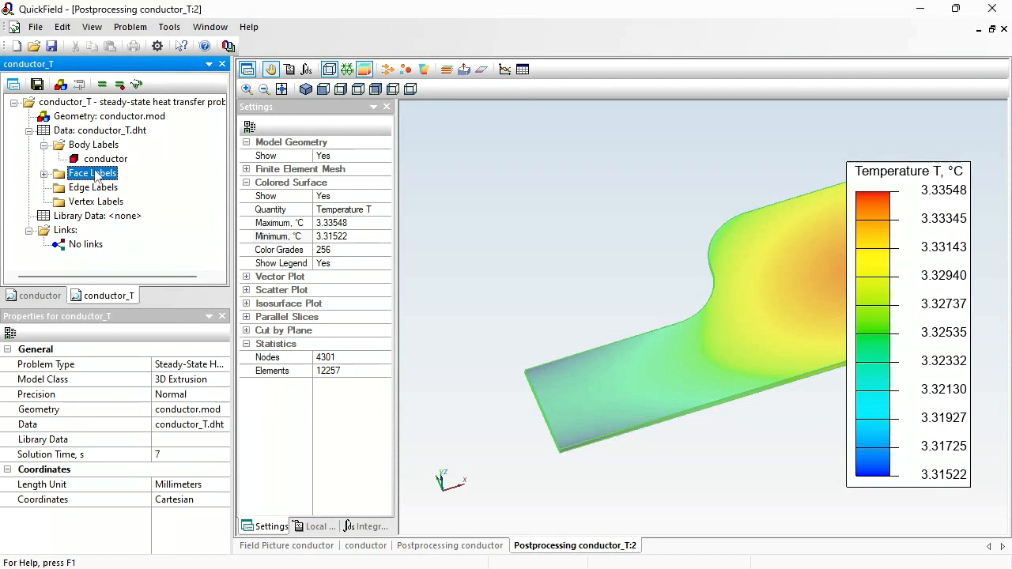
double_click(95, 162)
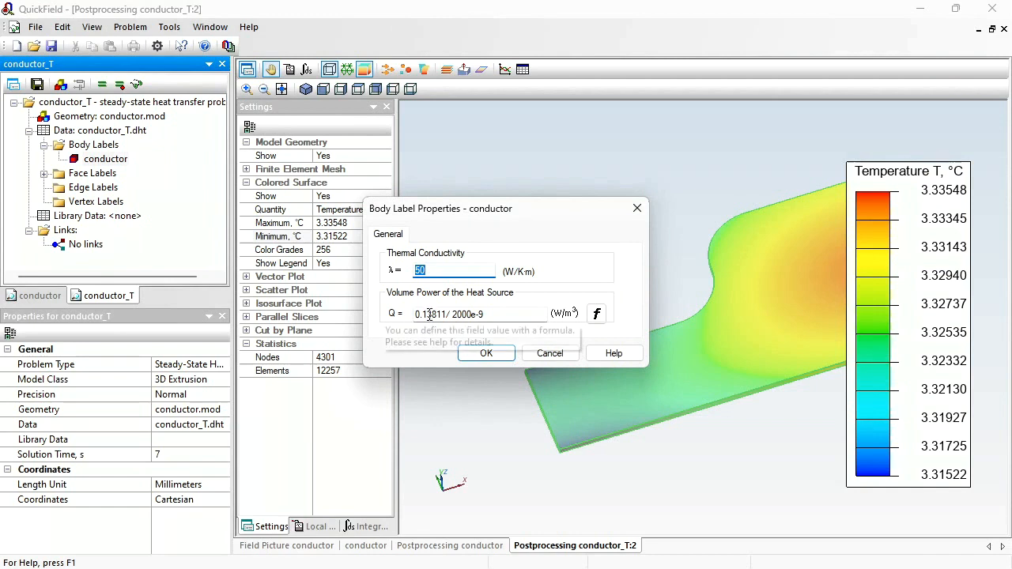
click(549, 354)
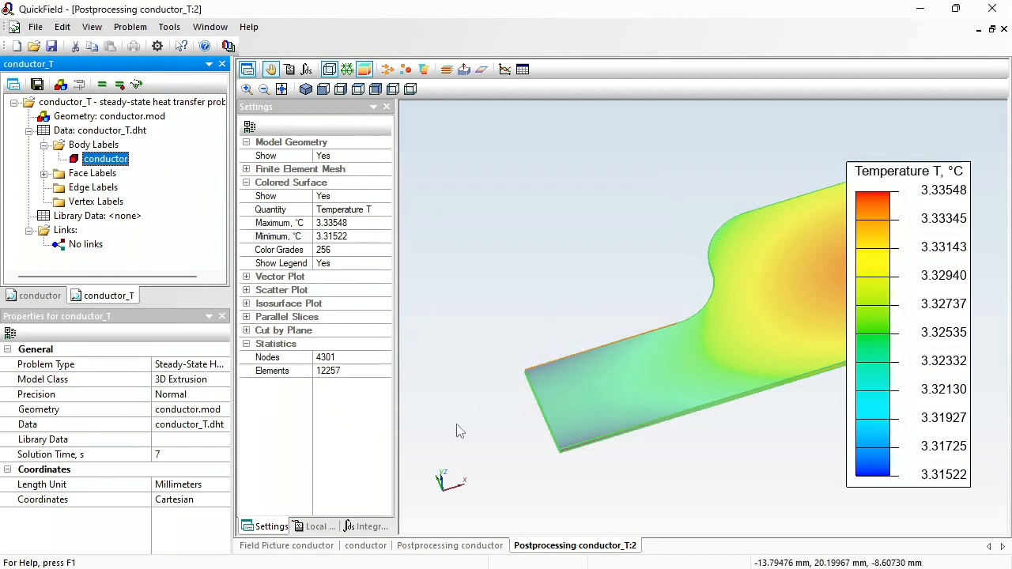
- Switch to the DC conduction field picture and set the Joule heat colour map to 5 color grades
click(293, 547)
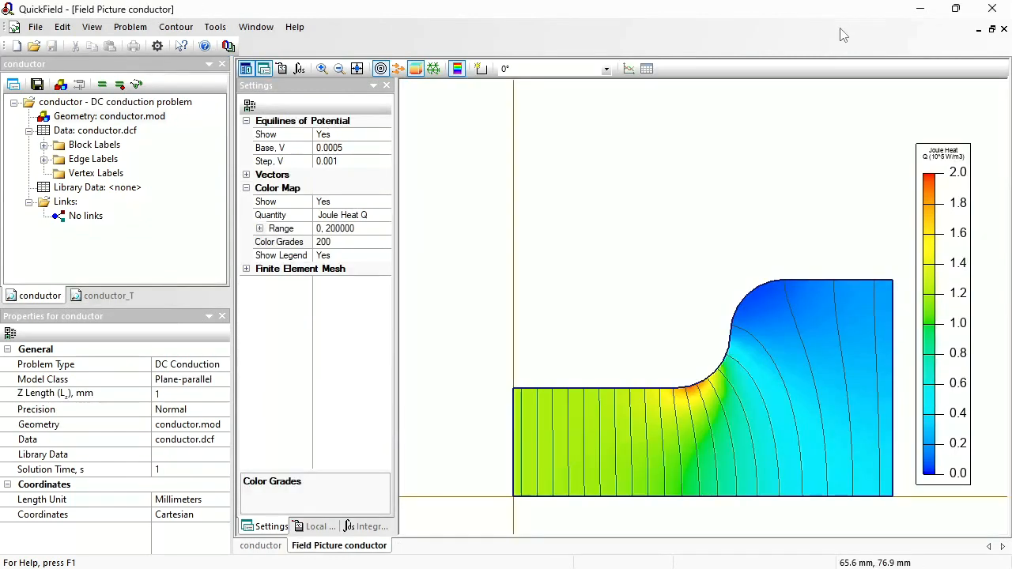
click(282, 245)
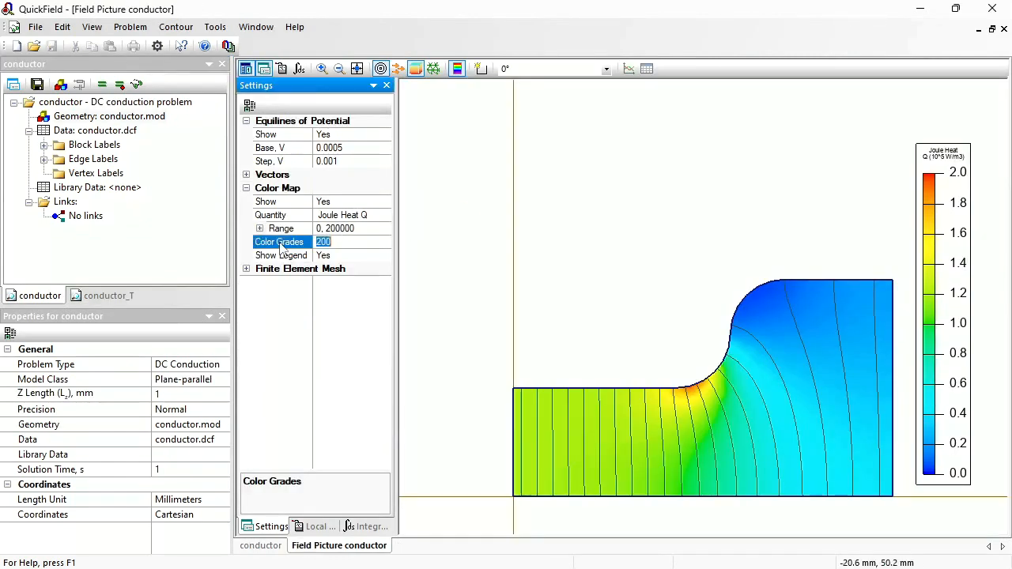
text(5)
key(Return)
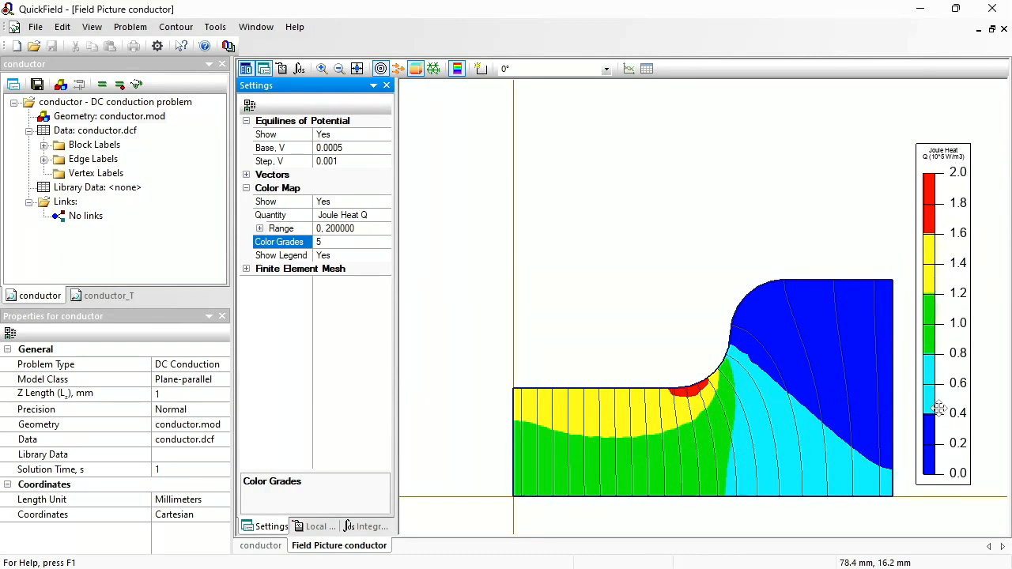
- Open the DC conduction problem's geometry and tile its window horizontally with the field picture
double_click(97, 117)
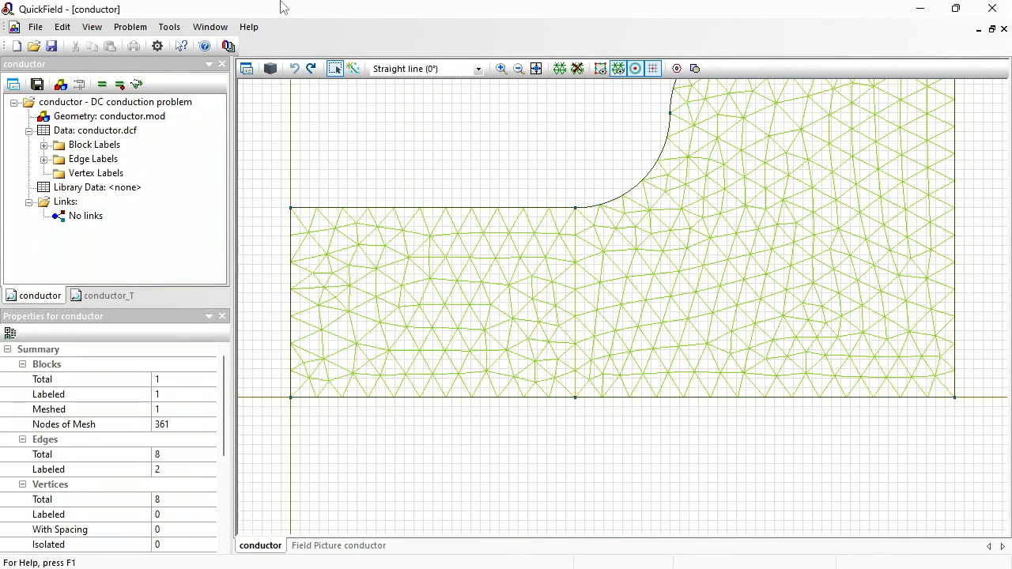
click(212, 26)
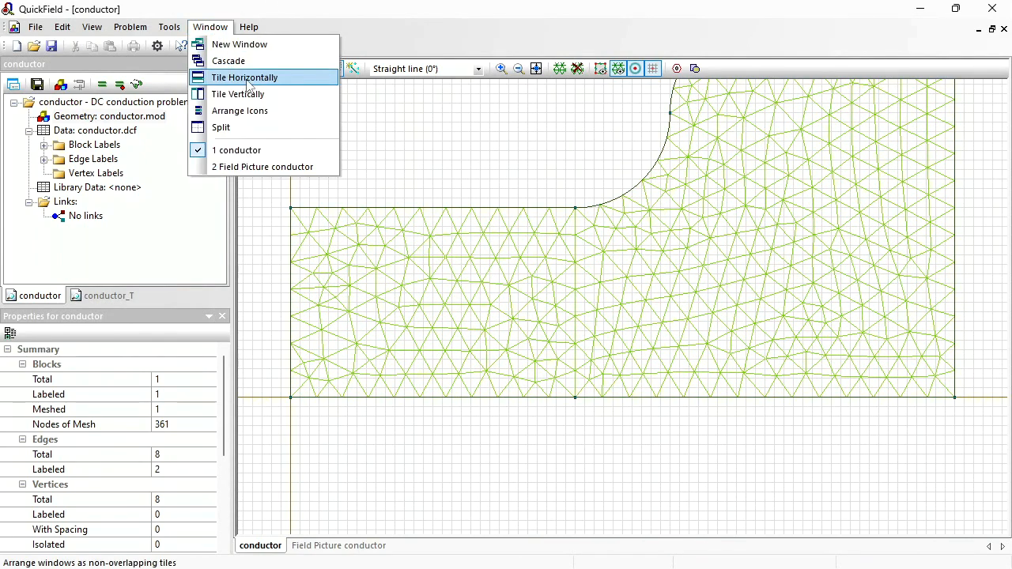
click(233, 75)
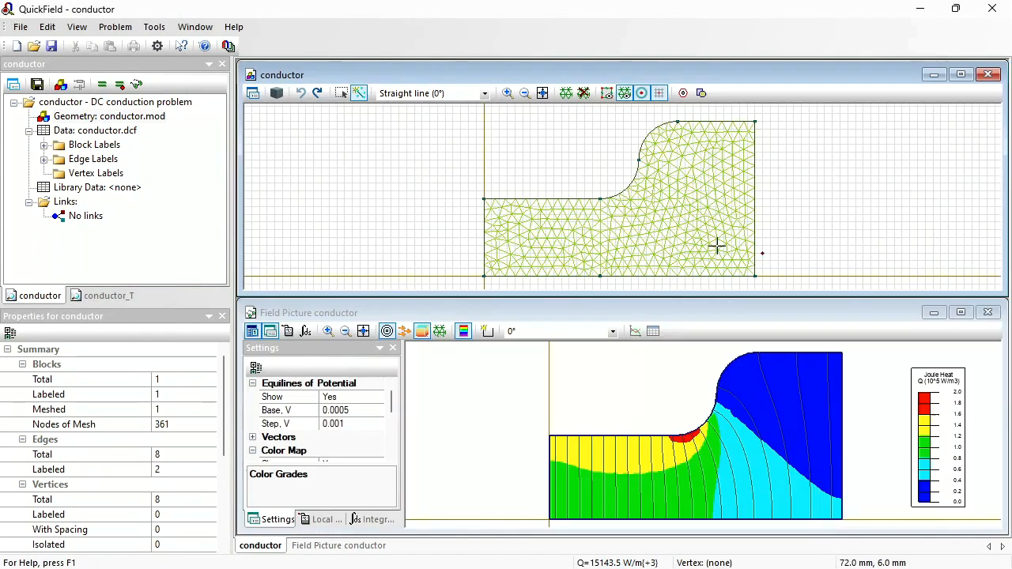
- Draw straight-line zone boundaries from the curved edge along the blue–cyan and cyan–green Joule heat transitions to the conductor's outer edges
click(358, 93)
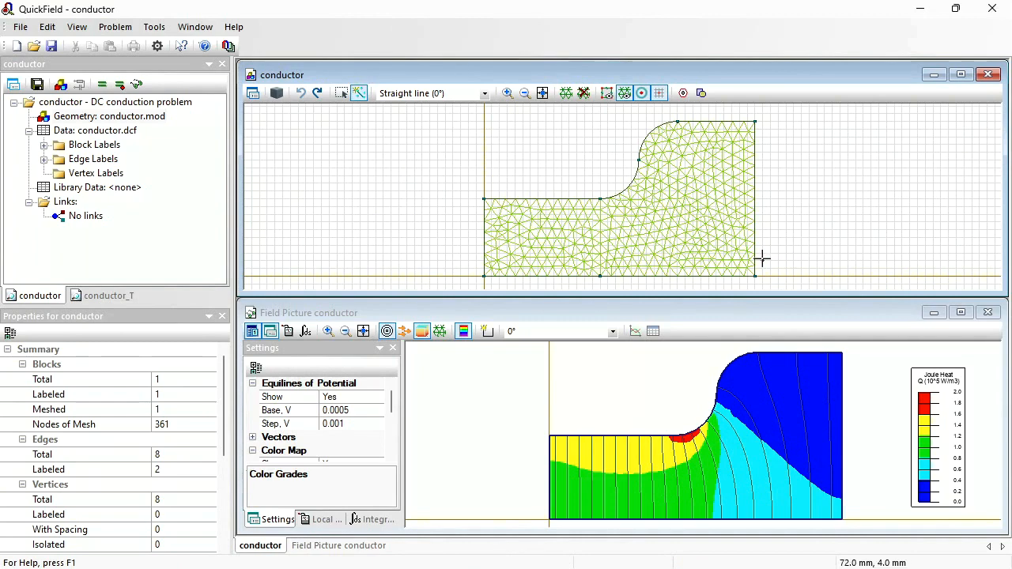
drag(762, 259, 647, 162)
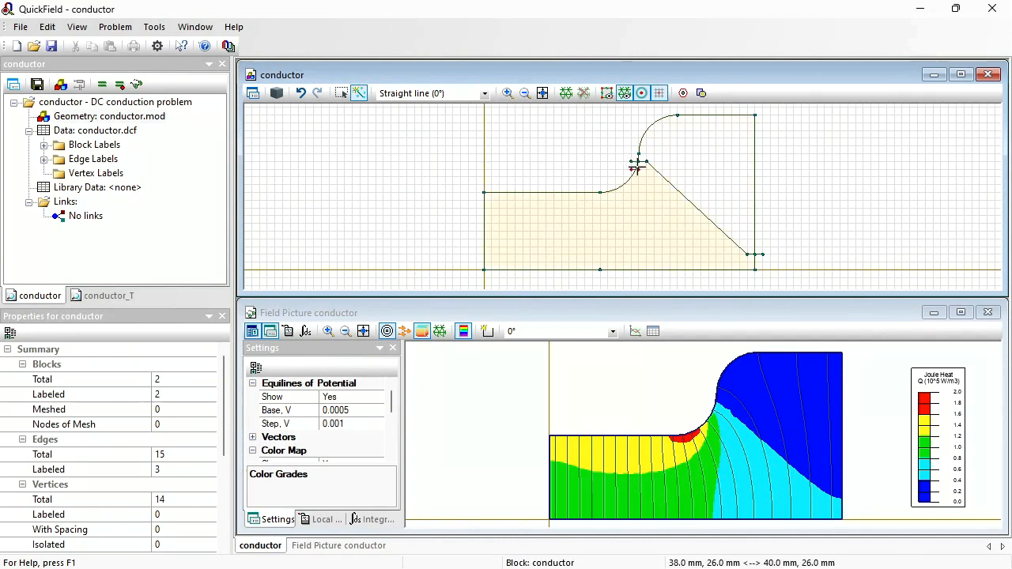
drag(638, 170, 637, 245)
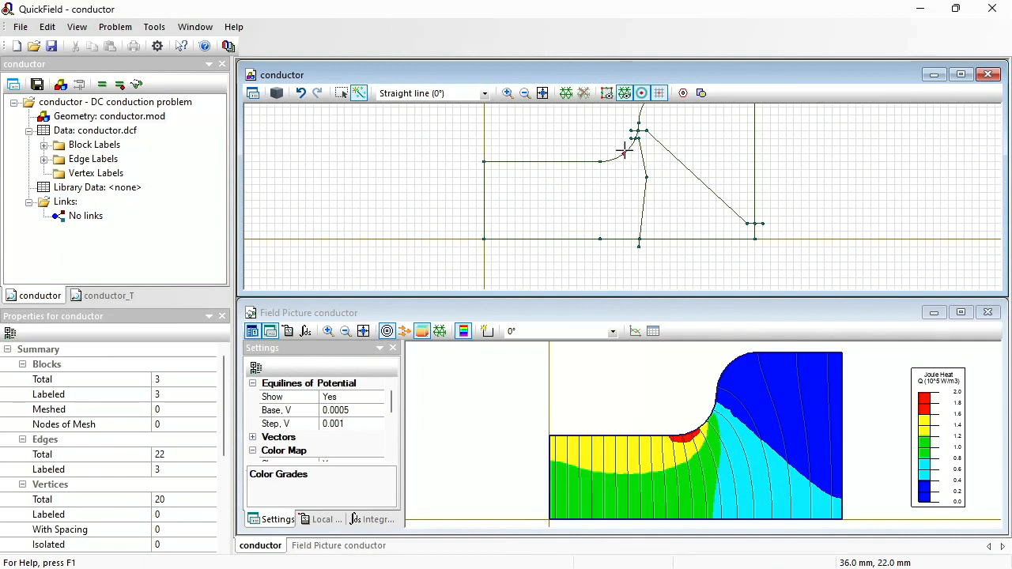
- Draw polylines along the green–yellow Joule heat transition and around the small red zone beneath the start of the curved edge
drag(624, 148, 631, 161)
drag(630, 161, 476, 185)
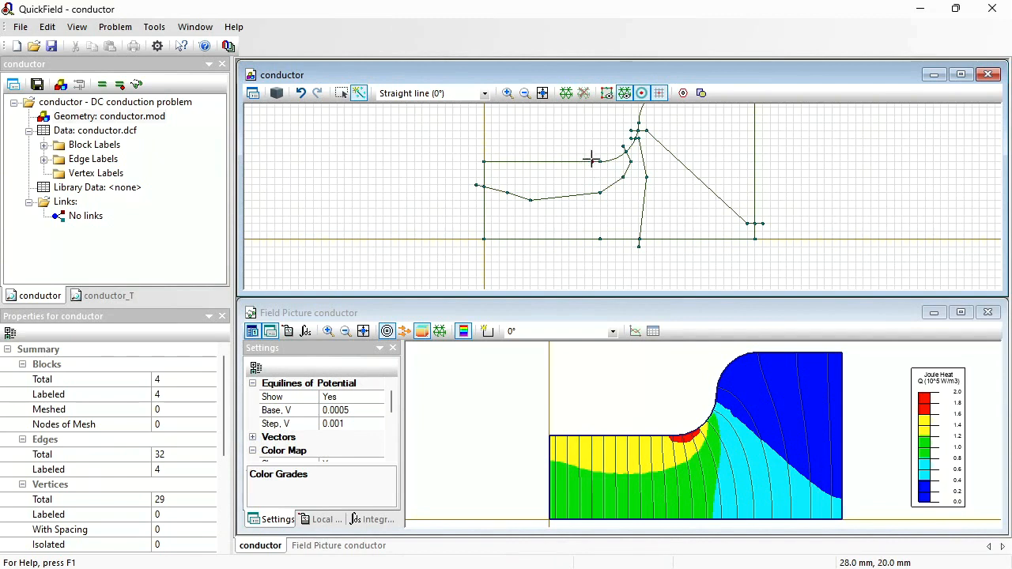
drag(591, 159, 600, 168)
drag(599, 169, 612, 169)
drag(613, 168, 616, 153)
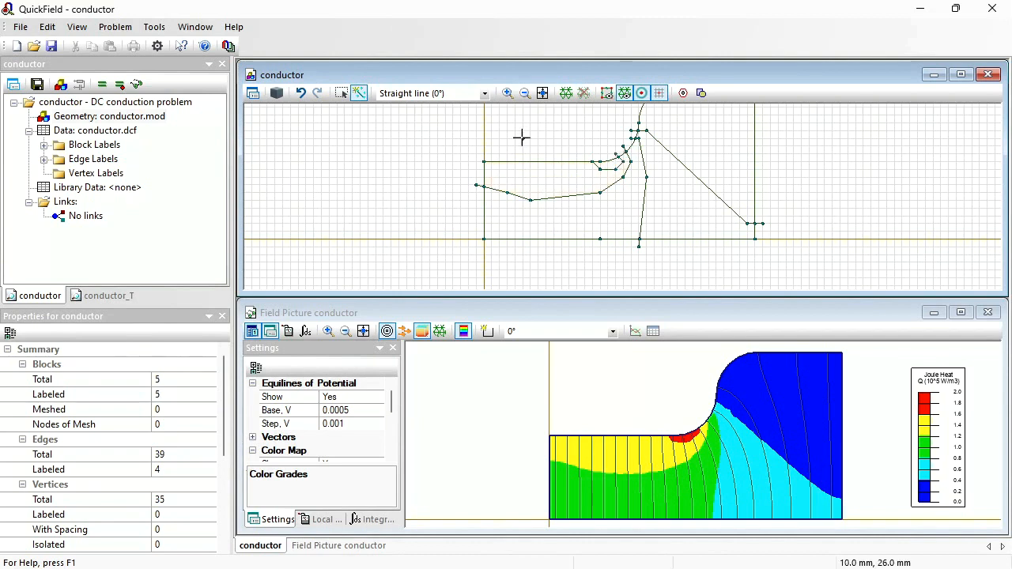
- Delete the three zone-line end vertices that overhang the conductor's left, bottom and right edges
click(342, 93)
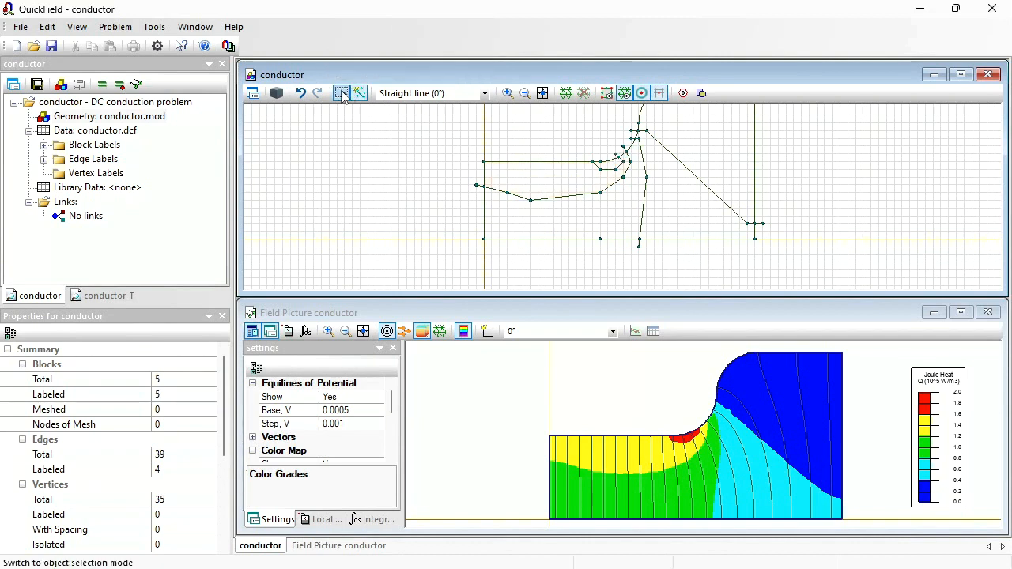
click(639, 248)
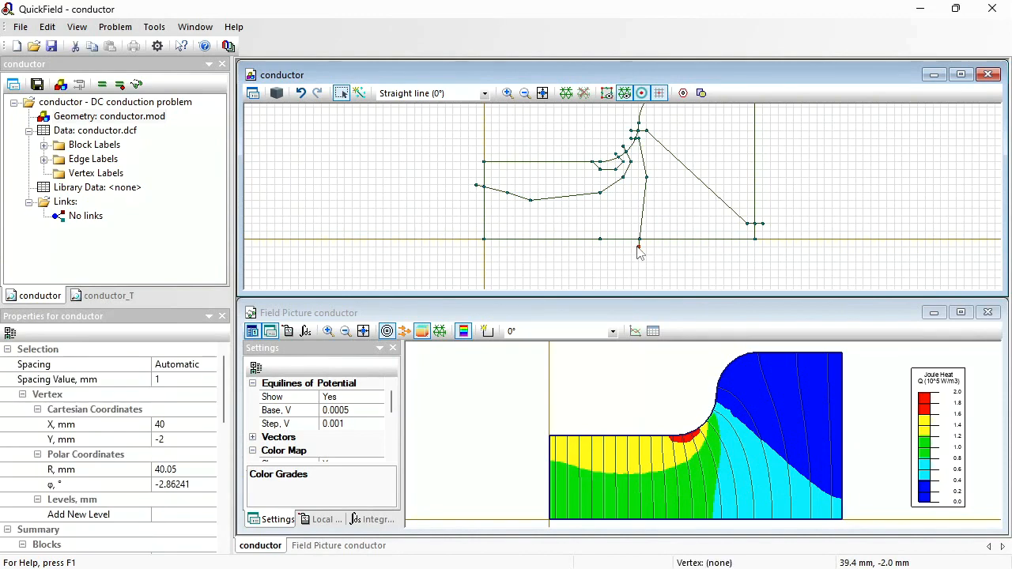
ctrl+click(763, 224)
ctrl+click(476, 187)
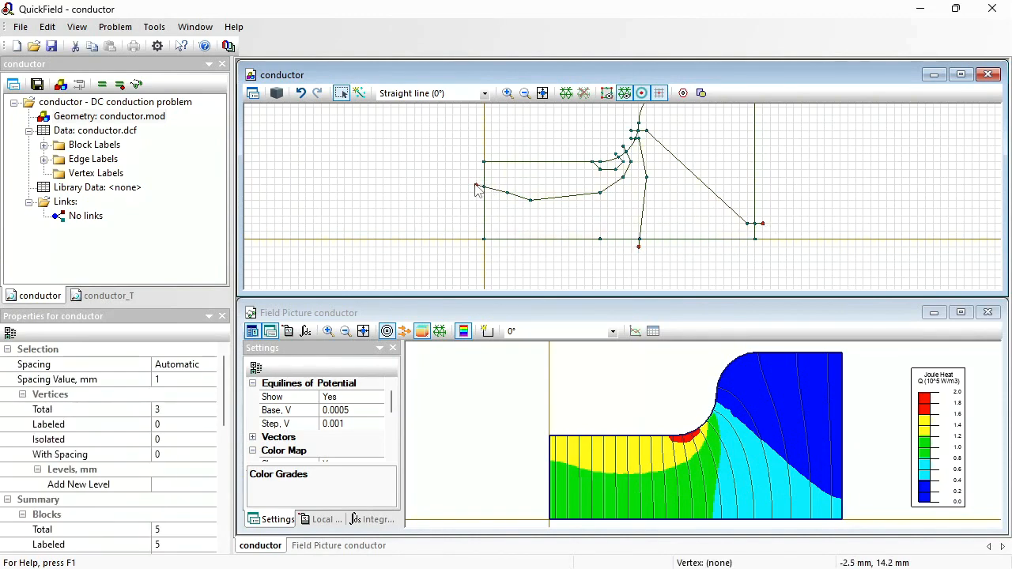
key(Delete)
key(Return)
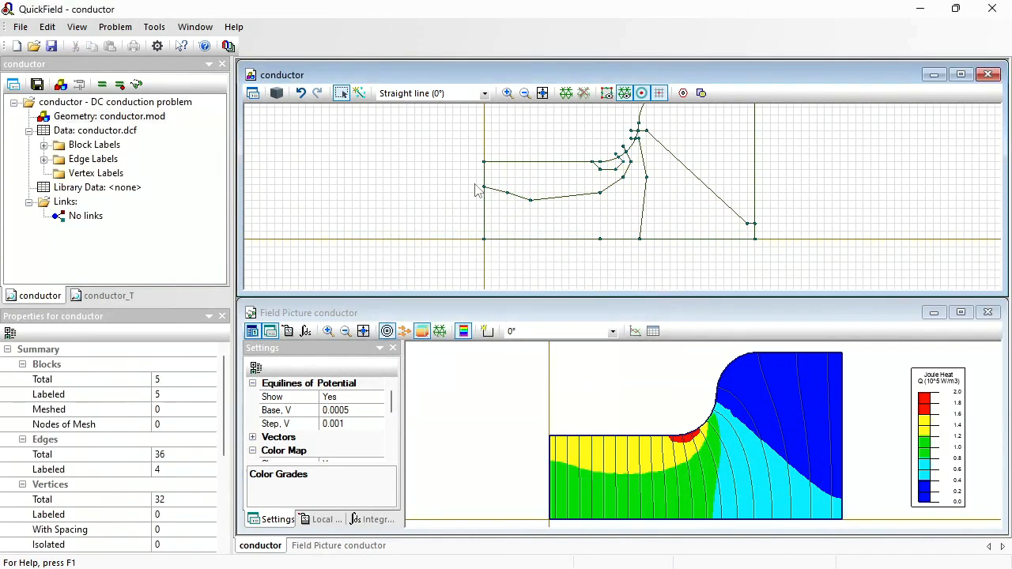
- Delete the four zone-line end vertices that overhang the conductor's curved edge
click(621, 148)
key(Delete)
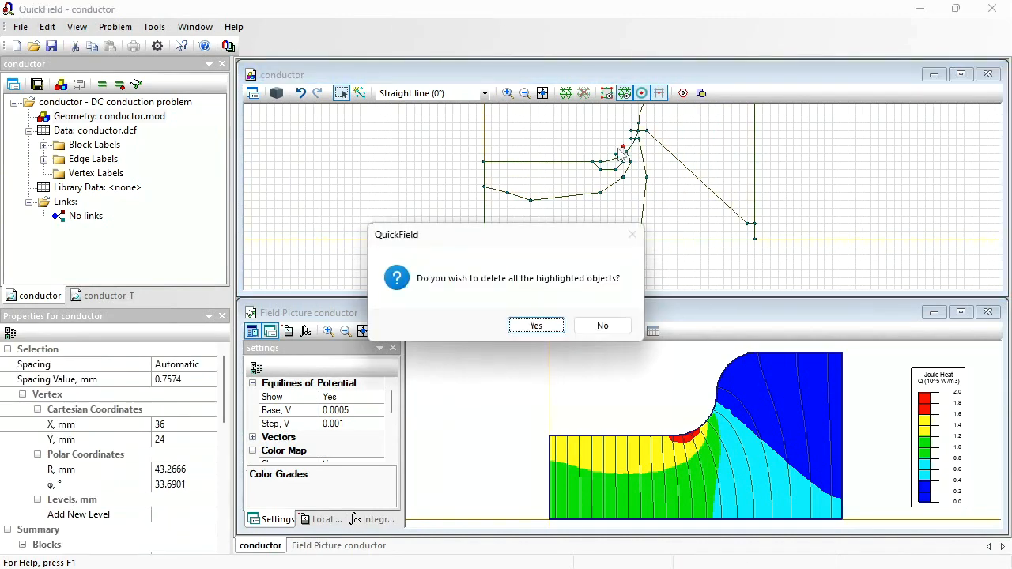
key(Return)
click(621, 154)
key(Delete)
key(Return)
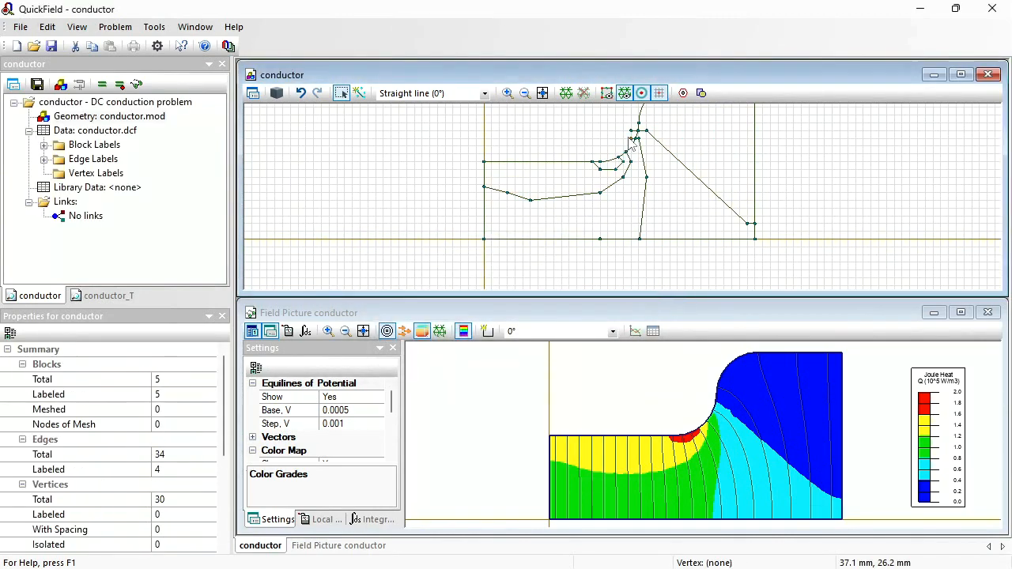
click(632, 141)
key(Delete)
key(Return)
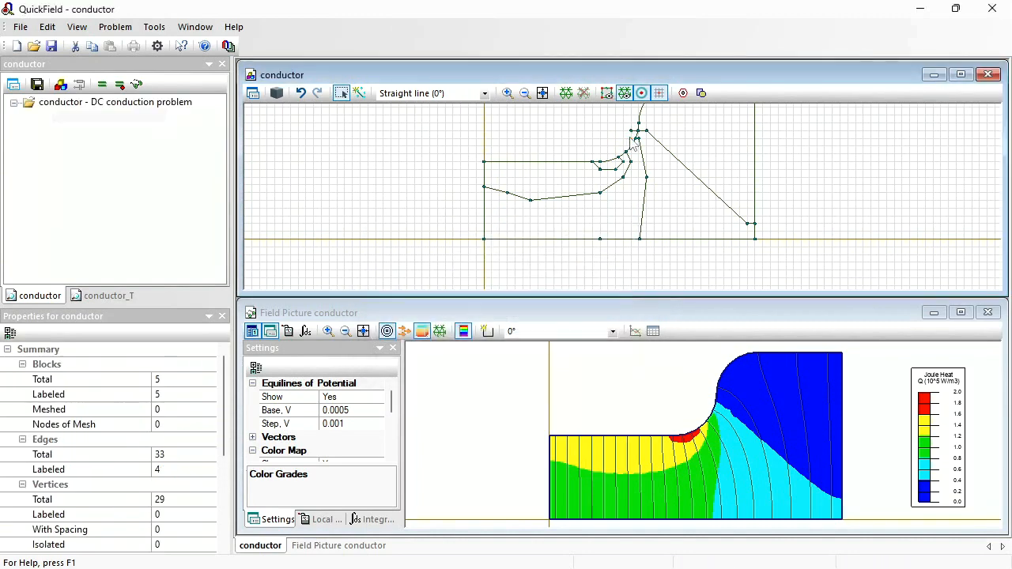
click(634, 138)
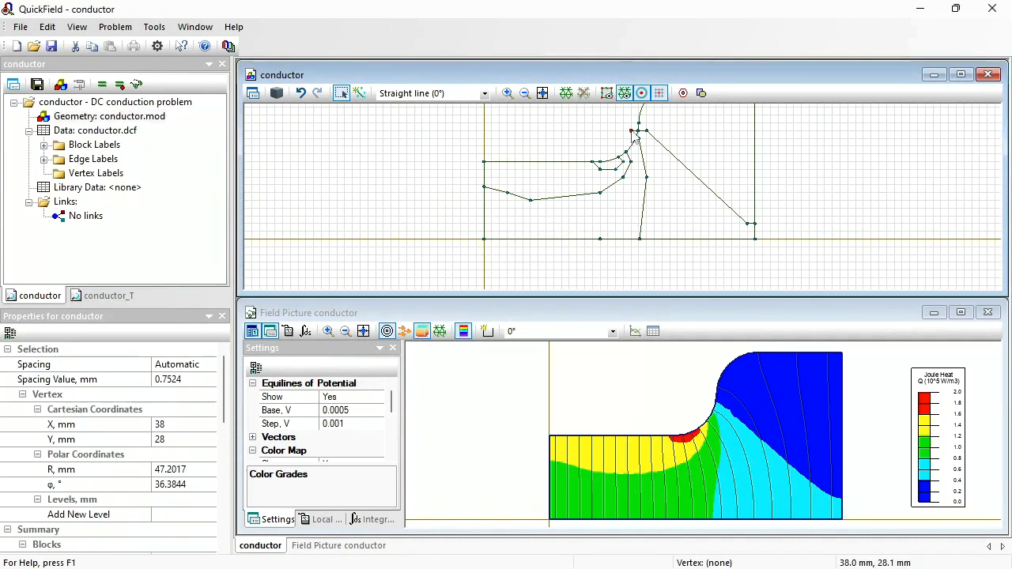
key(Delete)
key(Return)
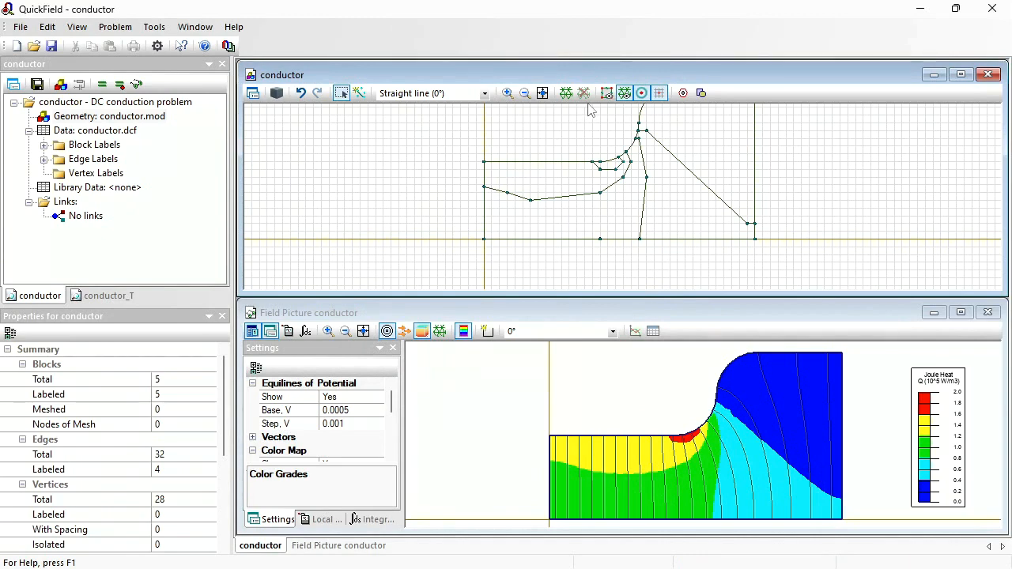
- Mesh all blocks of the divided geometry, solve the DC conduction problem and open its results
click(566, 93)
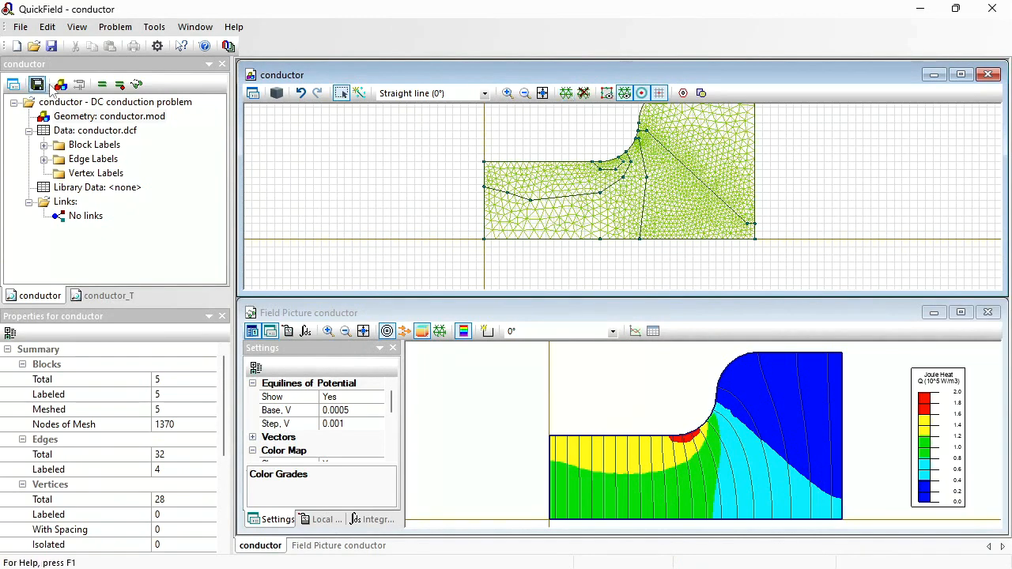
click(102, 84)
key(Return)
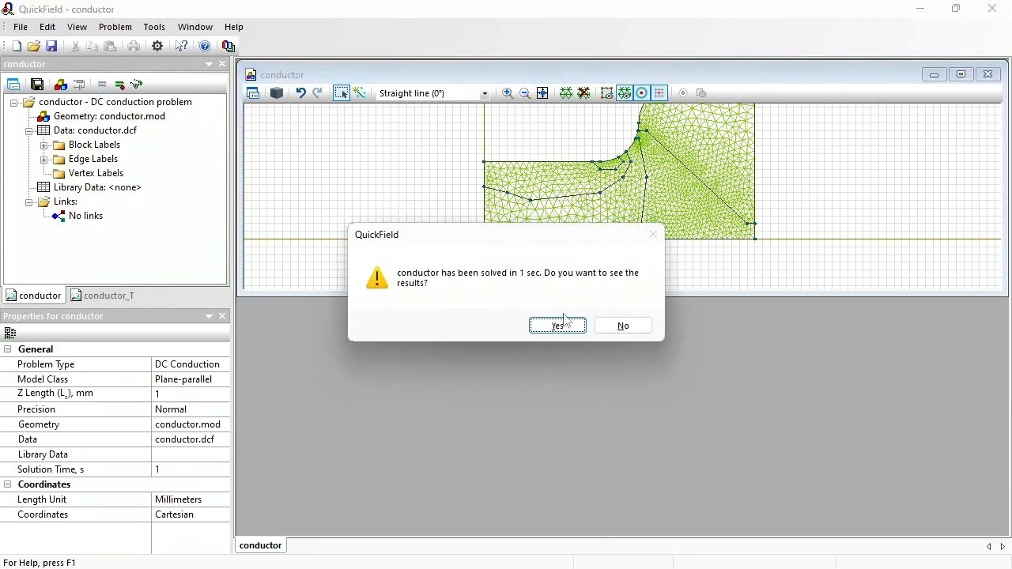
click(558, 325)
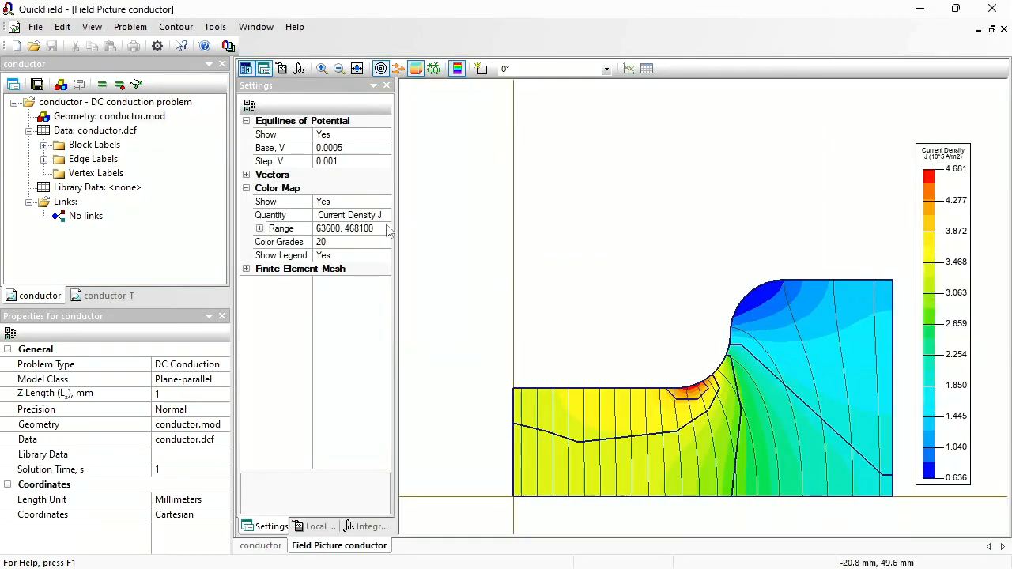
- Show Joule Heat Q in the colour map and set its range to 0, 200000
click(386, 216)
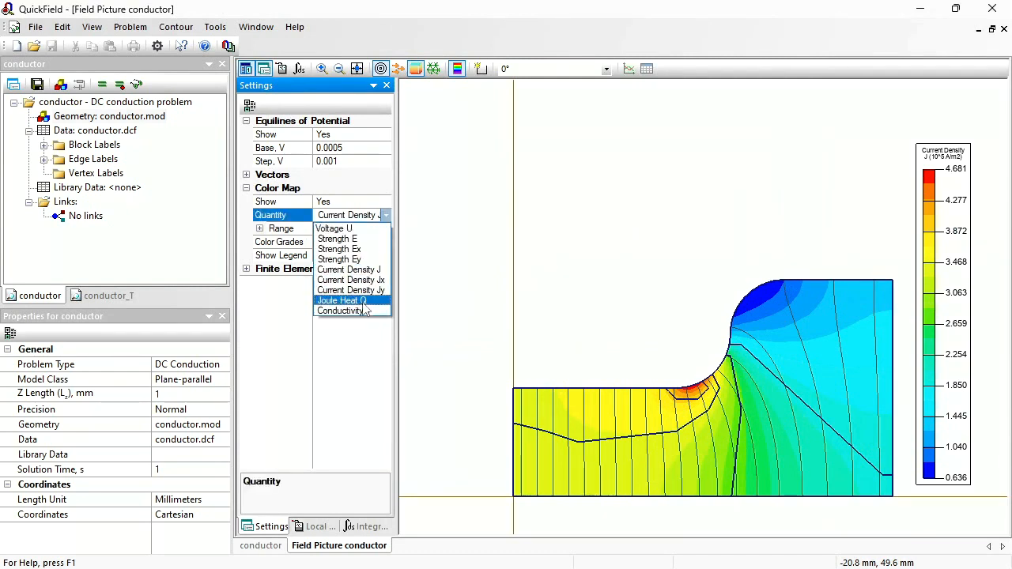
click(363, 302)
click(339, 228)
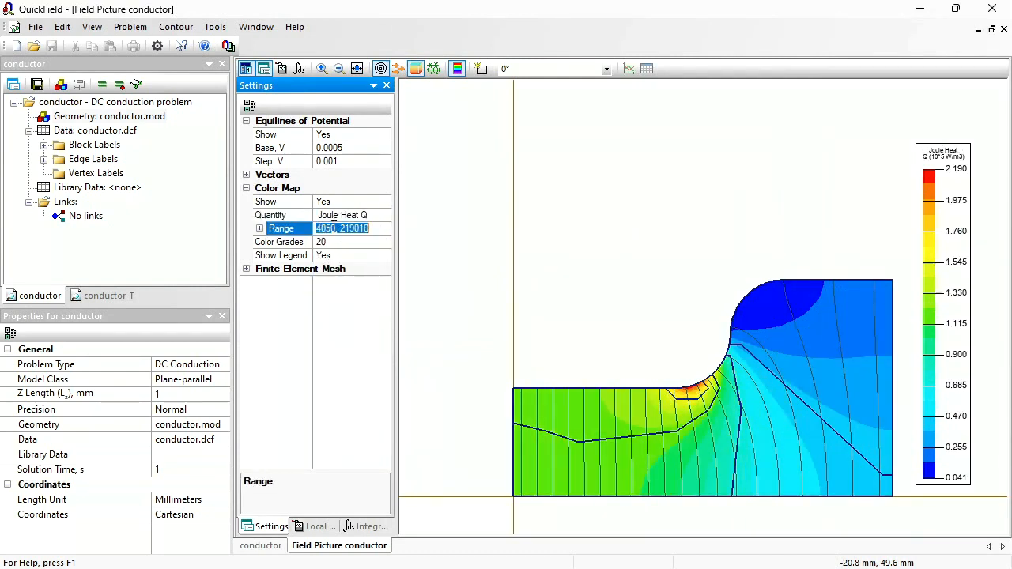
click(333, 229)
drag(327, 228, 384, 230)
text(0)
key(Delete)
key(BackSpace)
key(BackSpace)
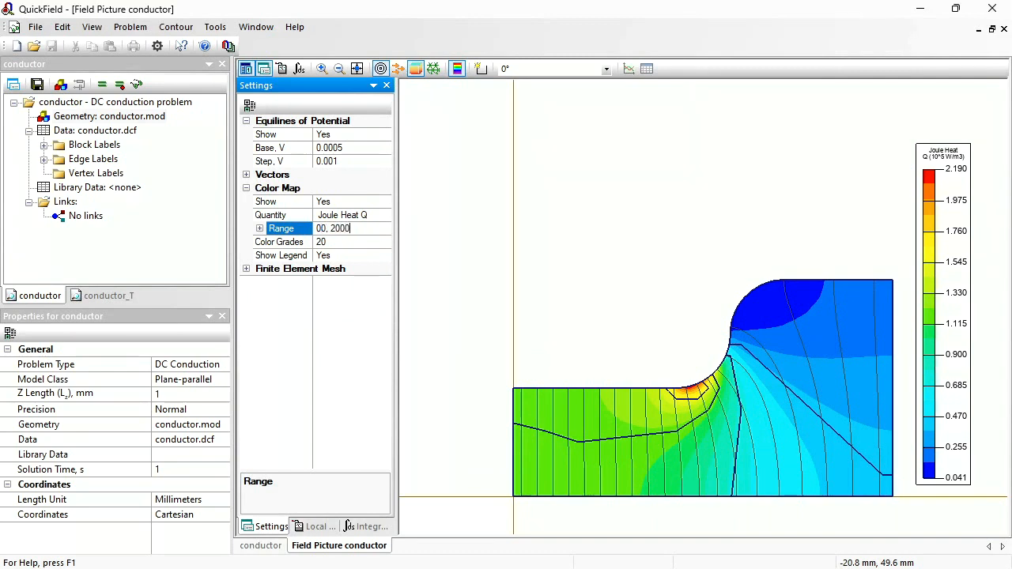
key(Return)
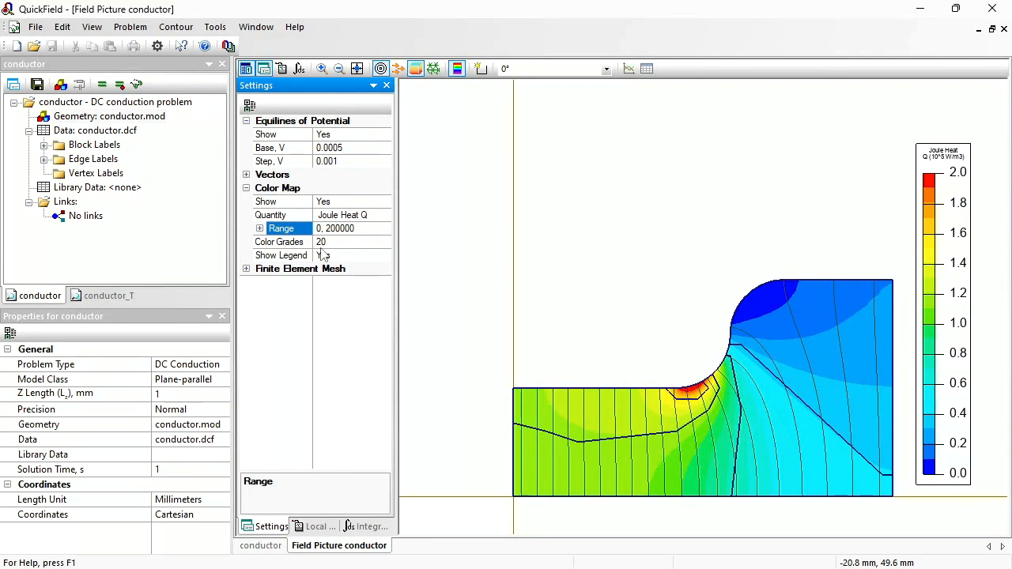
- Set the Joule heat colour map to 5 color grades
click(281, 243)
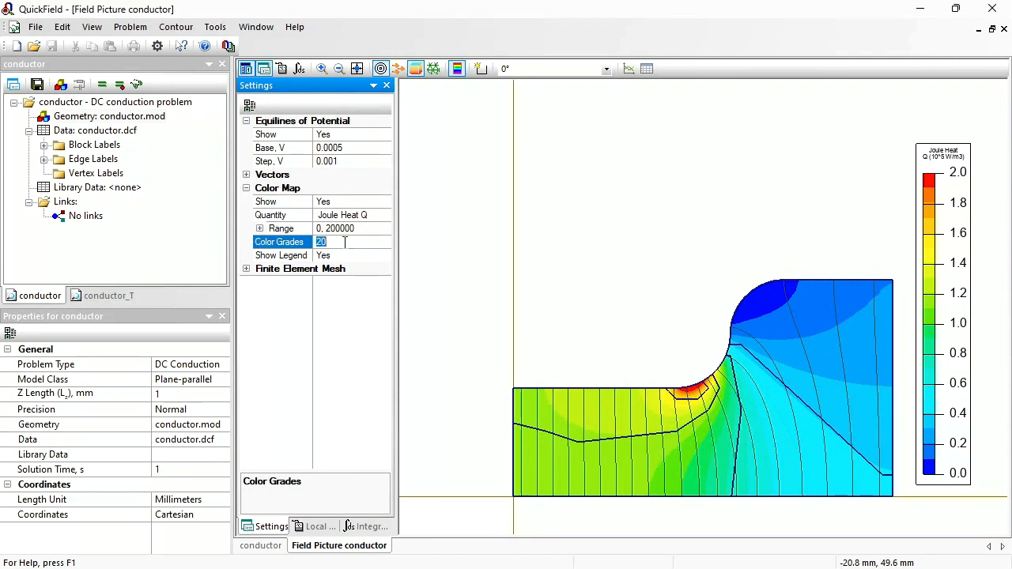
click(303, 245)
key(Return)
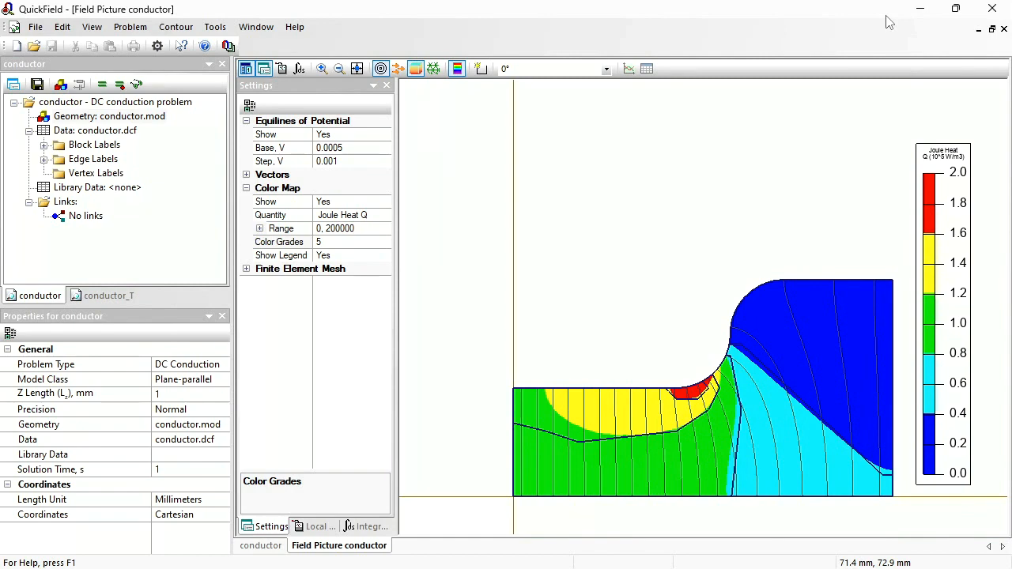
- Return to the conductor geometry and tile its window horizontally with the field picture
click(254, 546)
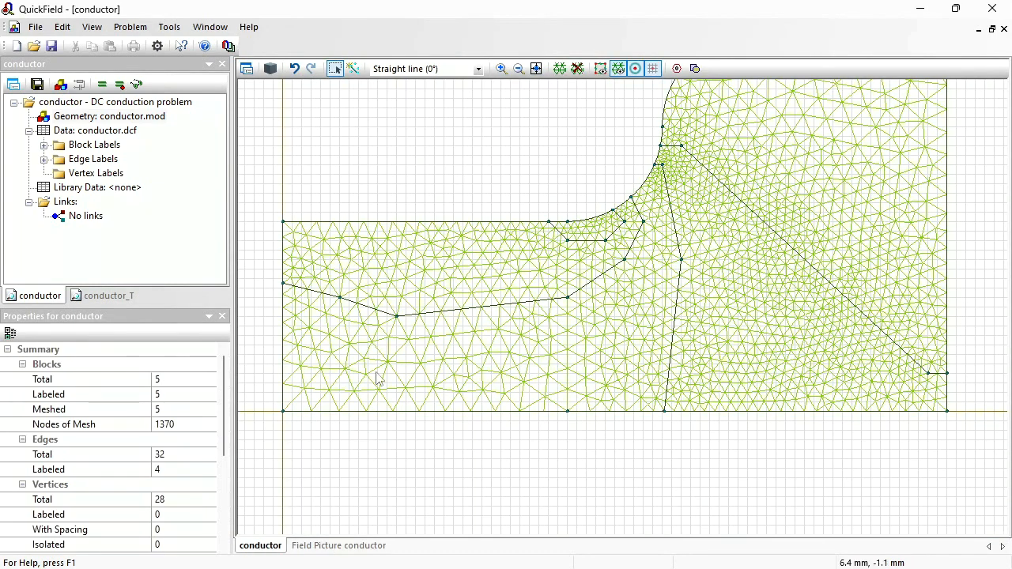
click(211, 27)
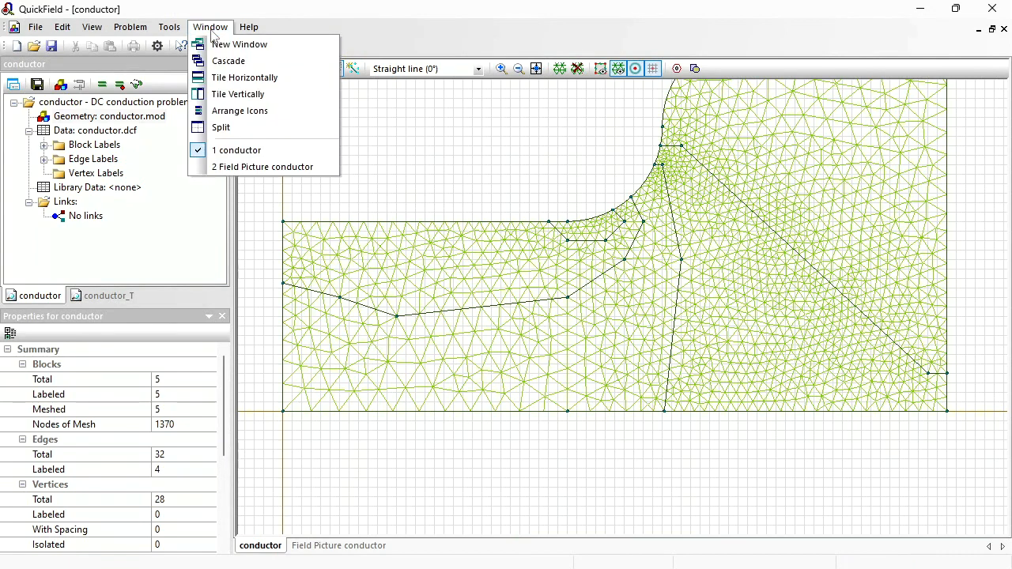
click(246, 80)
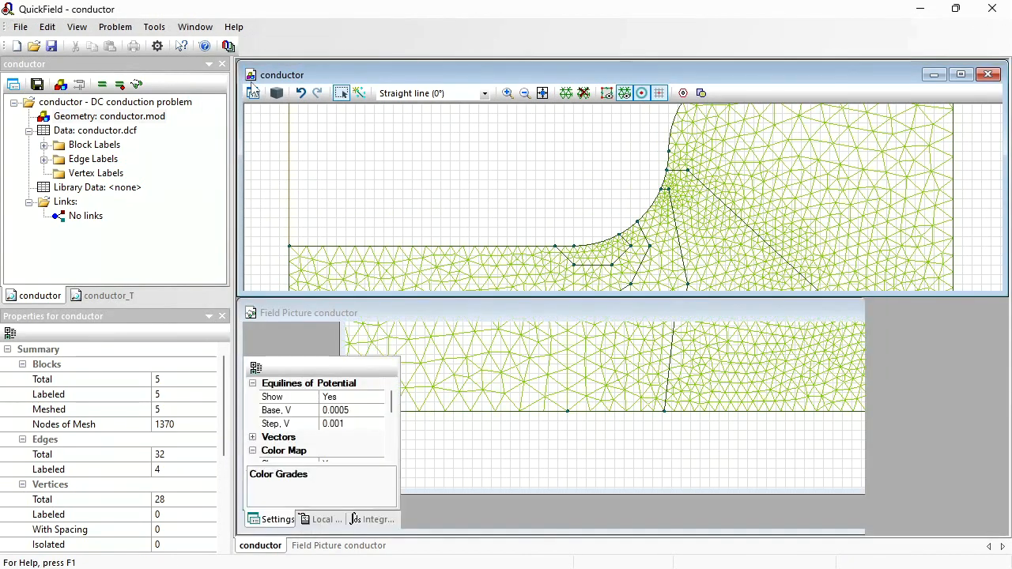
click(252, 92)
- Draw corrected straight-line boundaries closing off the yellow zone's left side and extending the red and yellow zones' ends to the curved edge
click(359, 93)
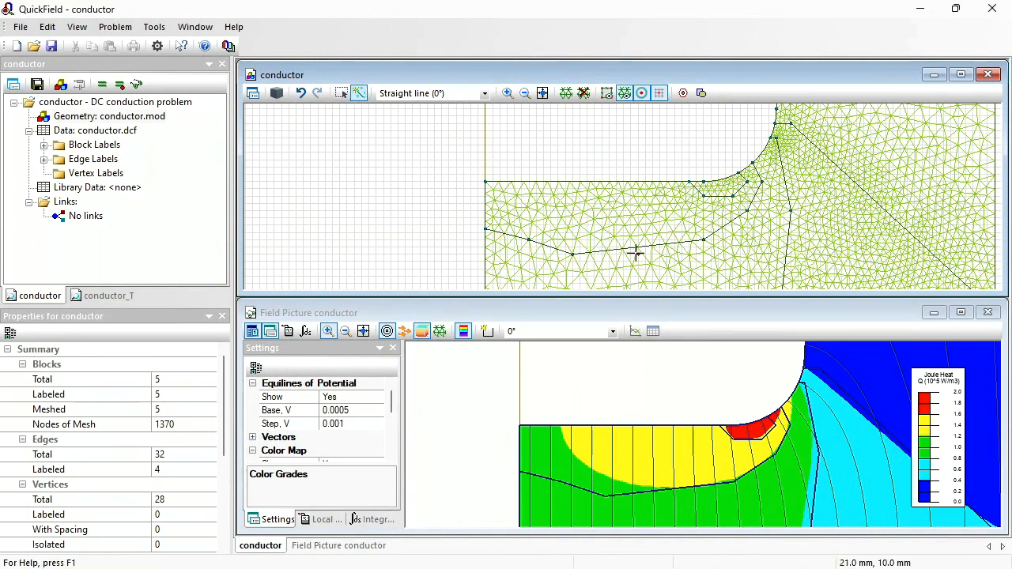
drag(638, 254, 522, 174)
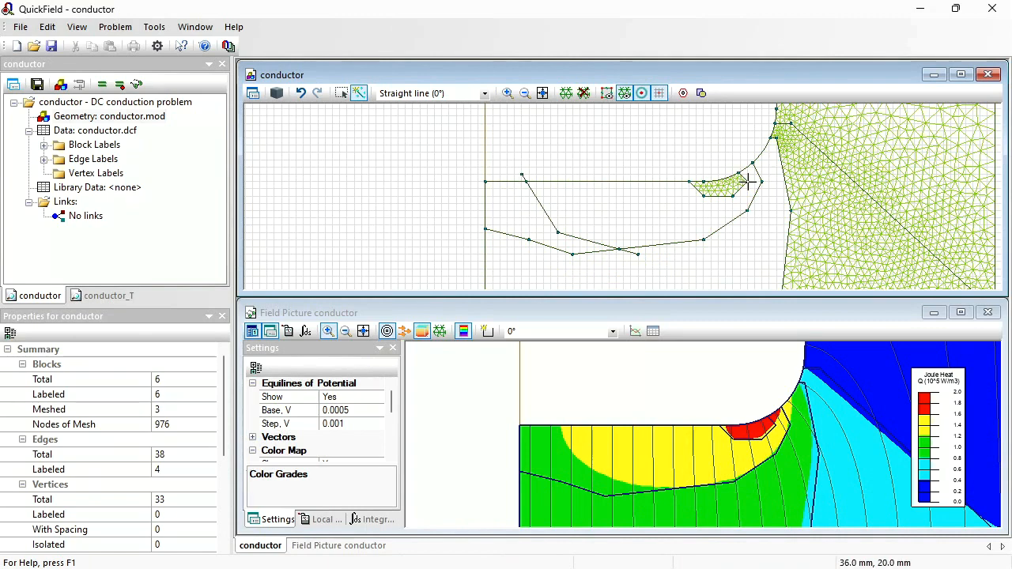
drag(748, 178, 747, 162)
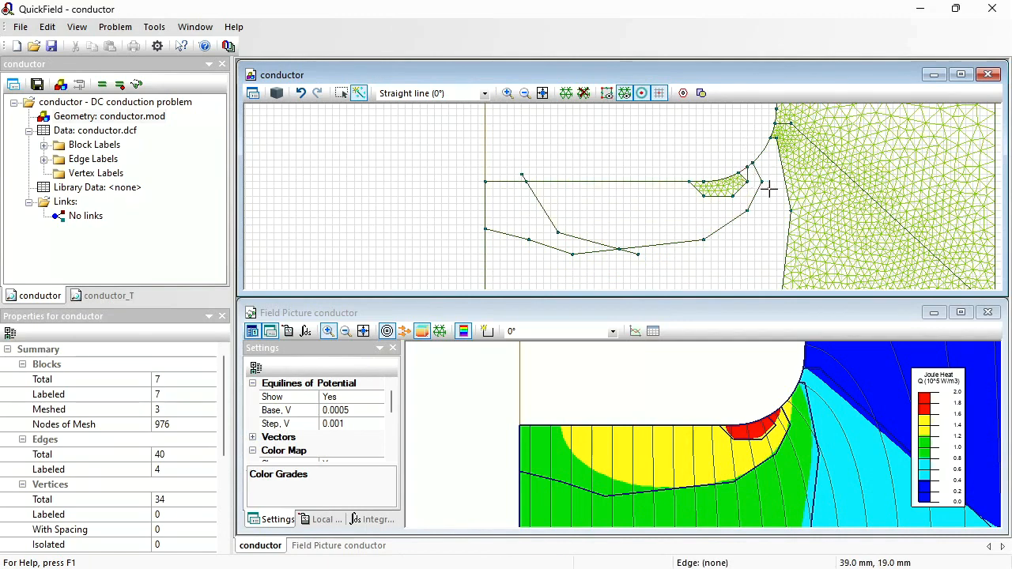
drag(762, 183, 762, 147)
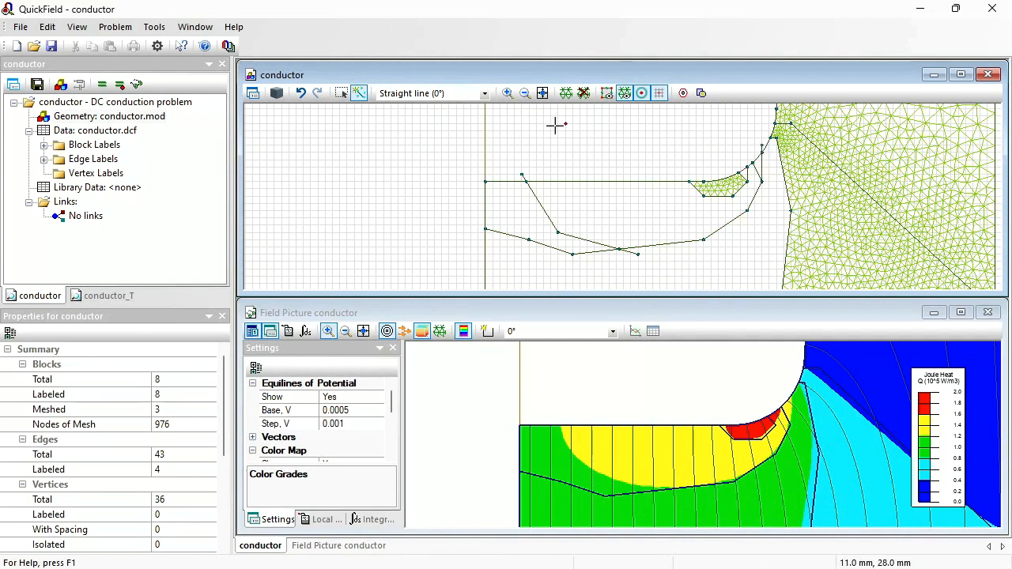
- Delete the two obsolete vertices of the old green–yellow boundary and the new line's overhanging lower end vertex
click(341, 93)
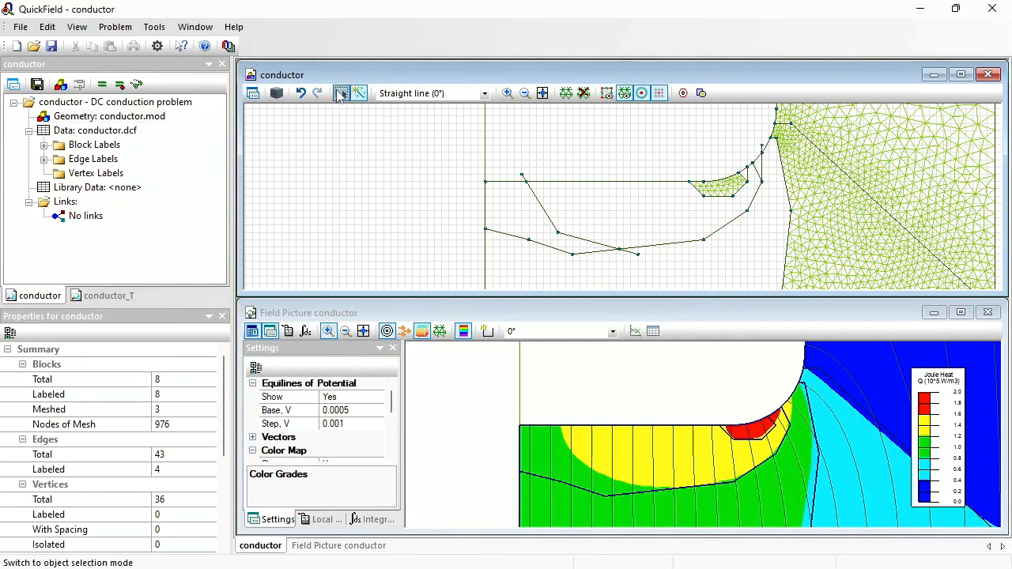
click(529, 241)
key(Delete)
key(Return)
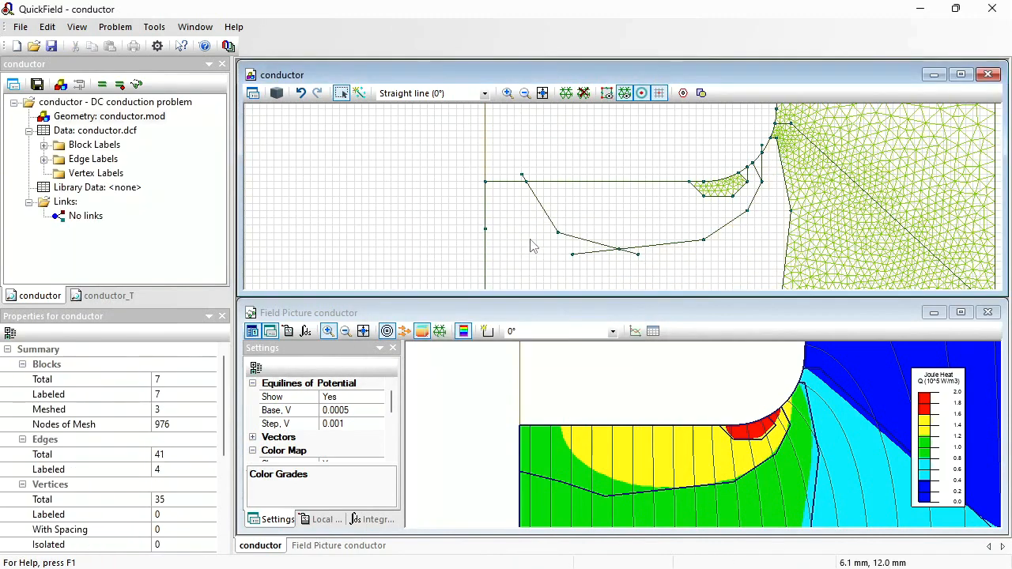
click(576, 256)
key(Delete)
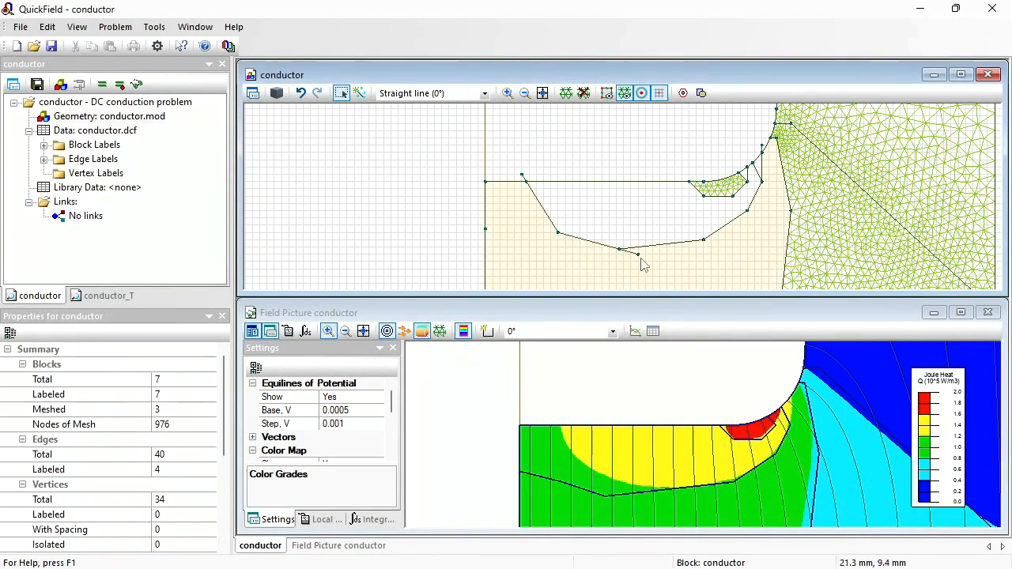
click(639, 255)
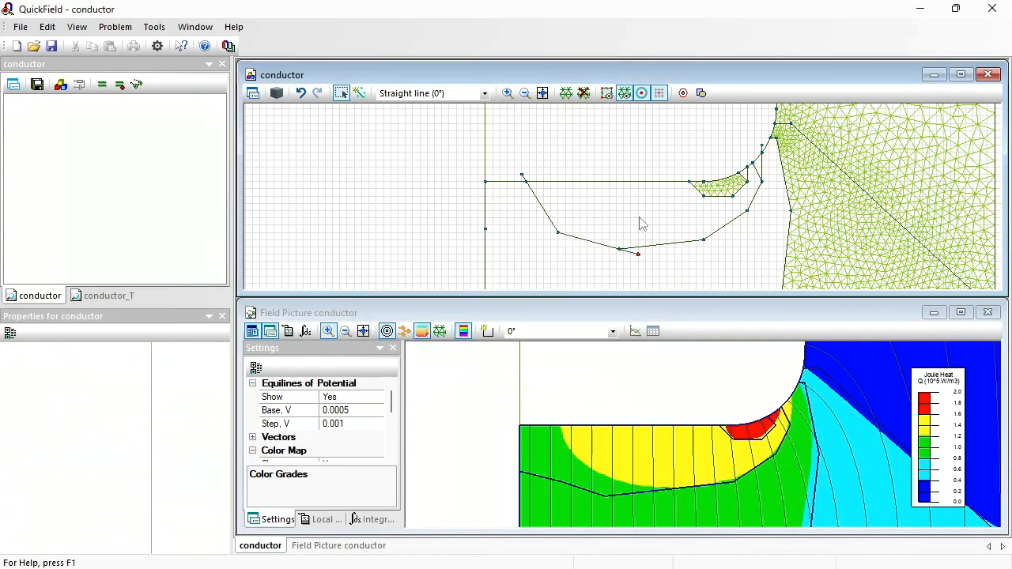
key(Delete)
click(648, 225)
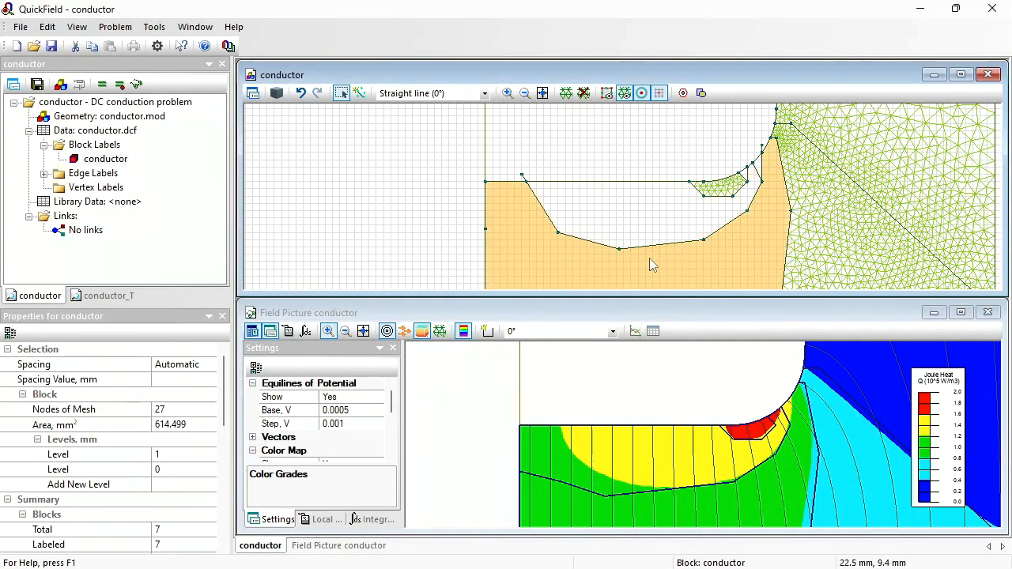
- Delete the old slanted edges at the curved-edge ends of the red and yellow zones
click(745, 180)
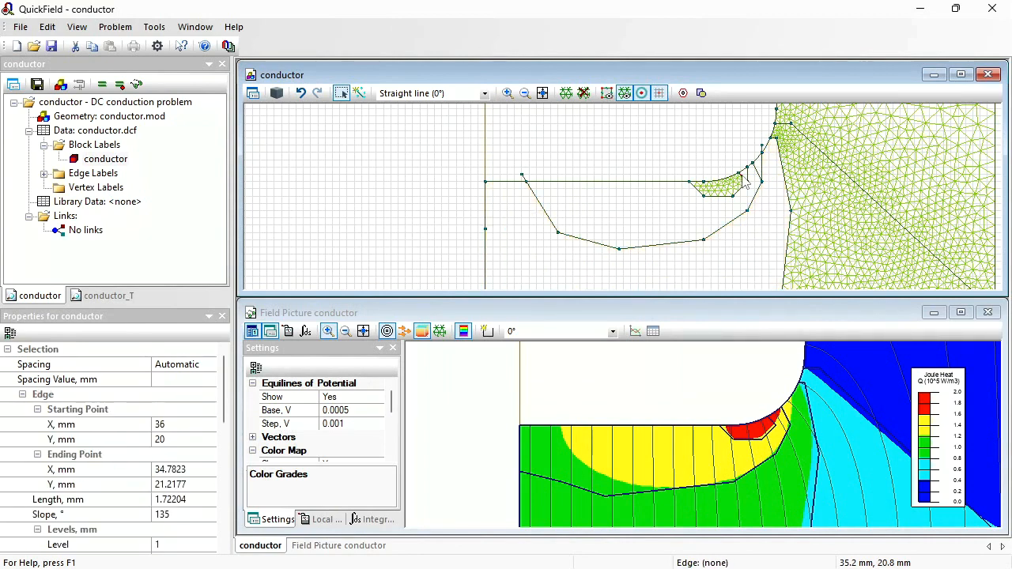
click(761, 182)
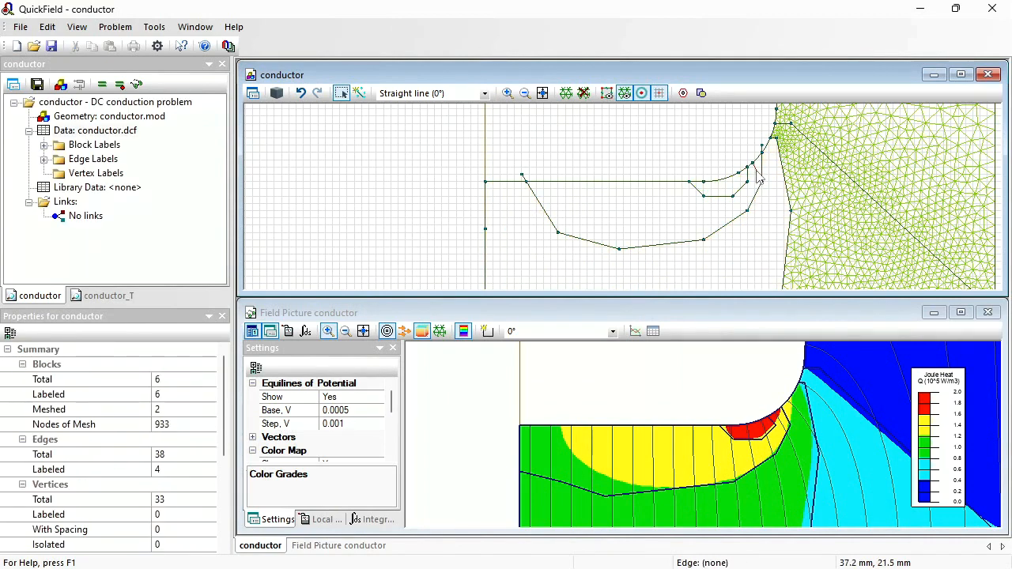
click(757, 179)
key(Delete)
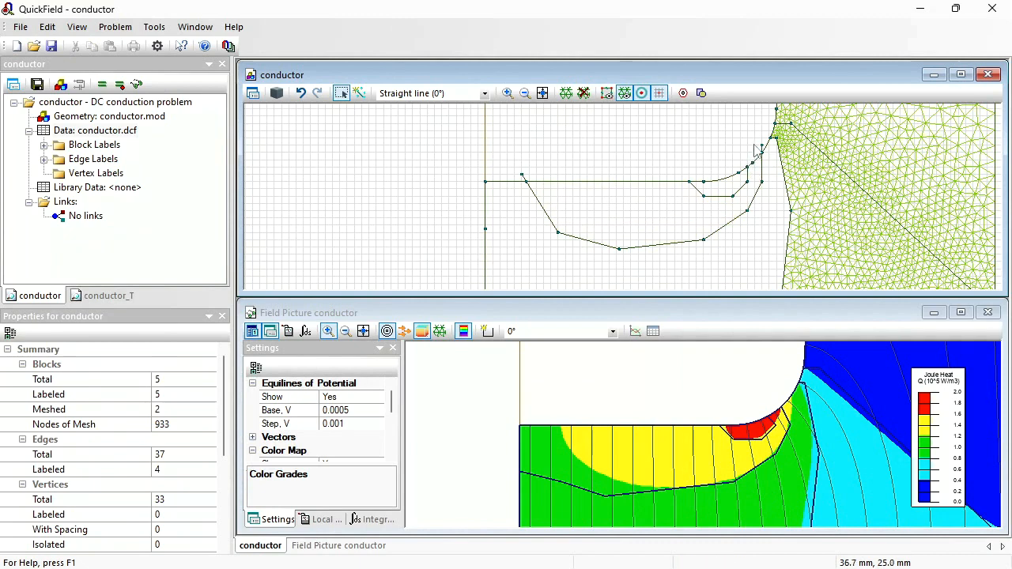
- Delete the overhanging end vertices of the new boundary lines above the curved edge and above the straight upper edge
click(760, 147)
key(Delete)
key(Return)
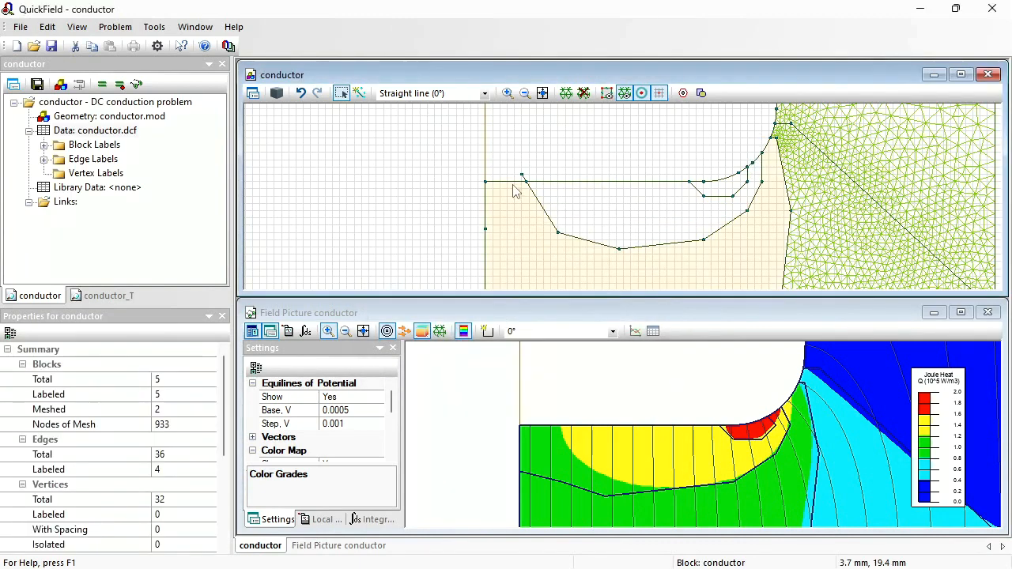
click(522, 175)
key(Delete)
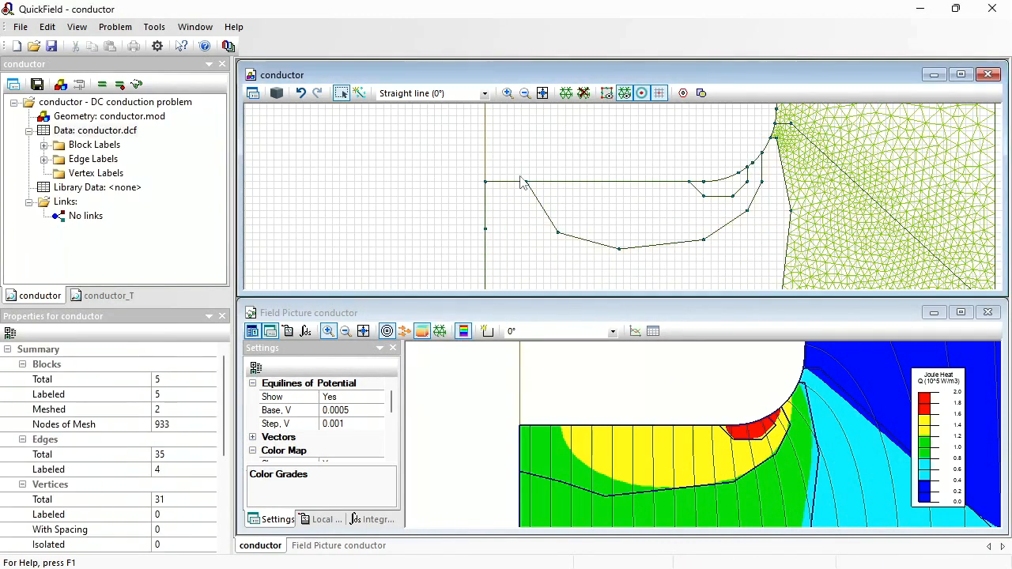
- Mesh the remaining blocks of the conductor, then solve the DC conduction problem and open its field picture
click(575, 95)
click(102, 87)
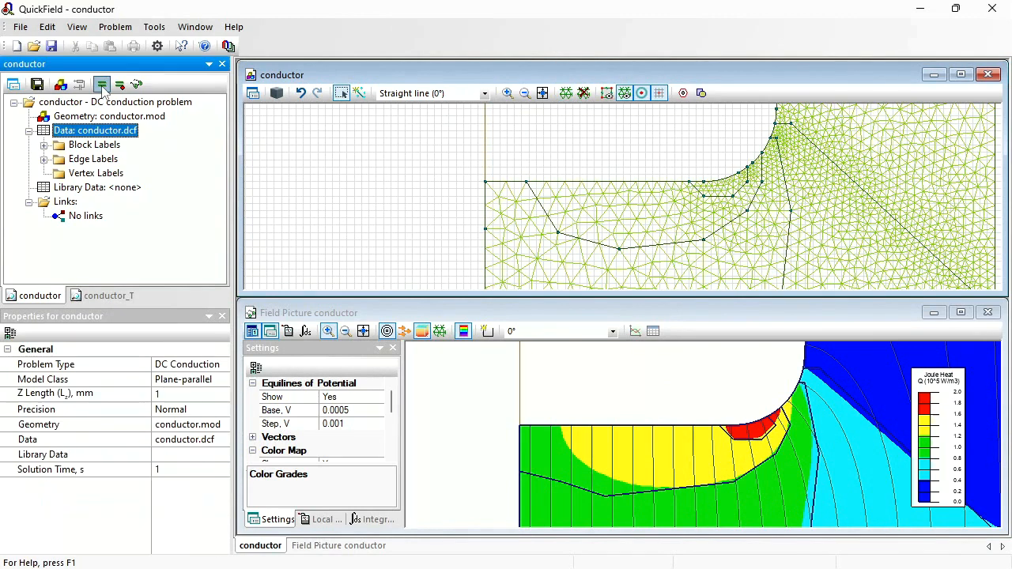
key(Return)
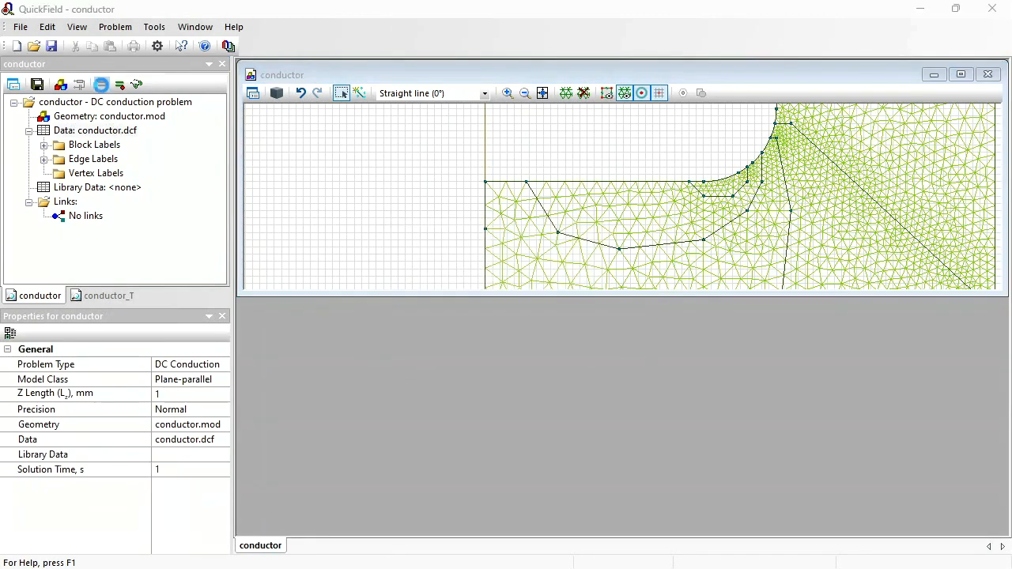
key(Return)
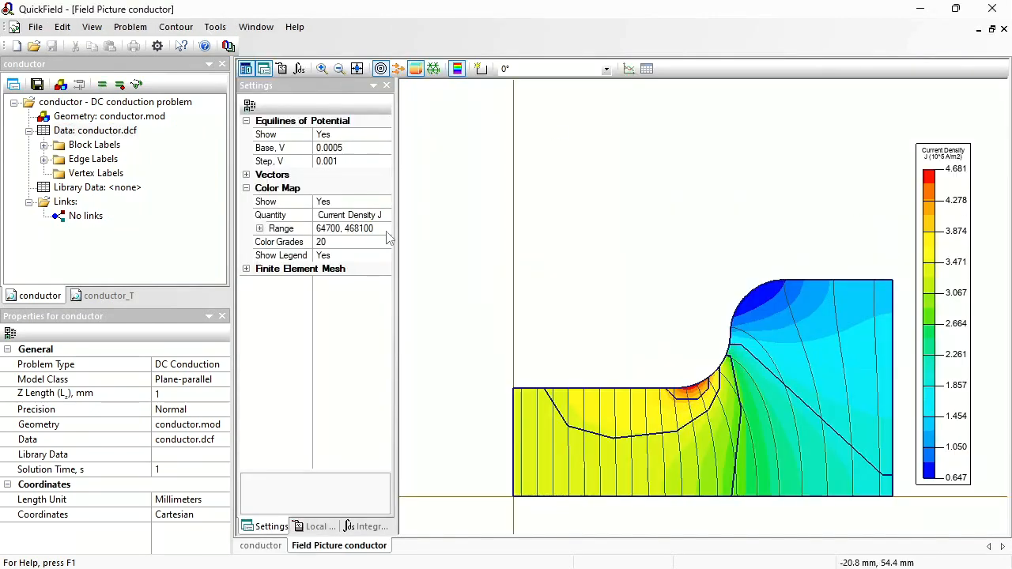
- Map Joule Heat Q in the field picture with a range of 0 to 200000 and 5 color grades
click(386, 214)
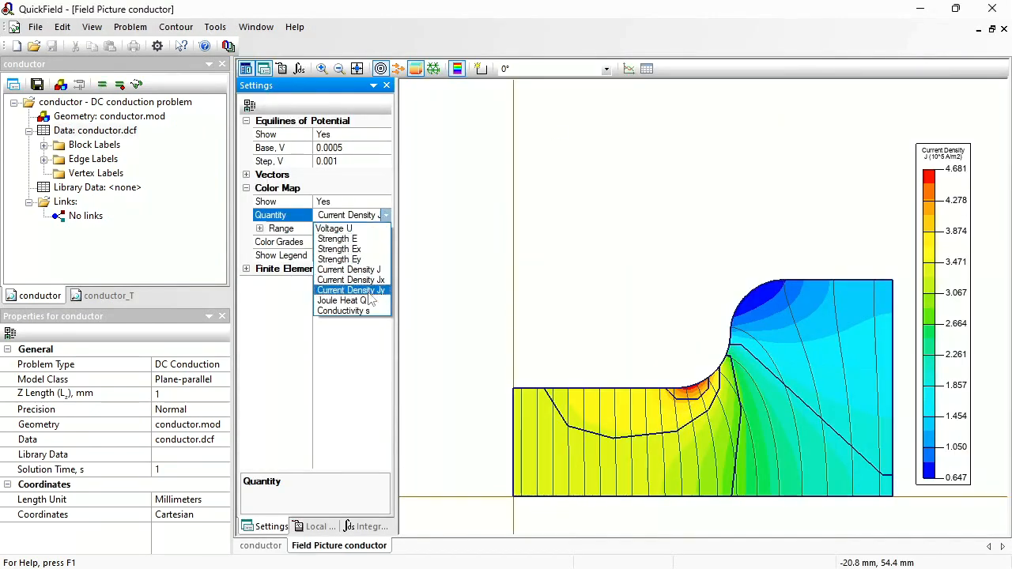
click(368, 300)
click(379, 228)
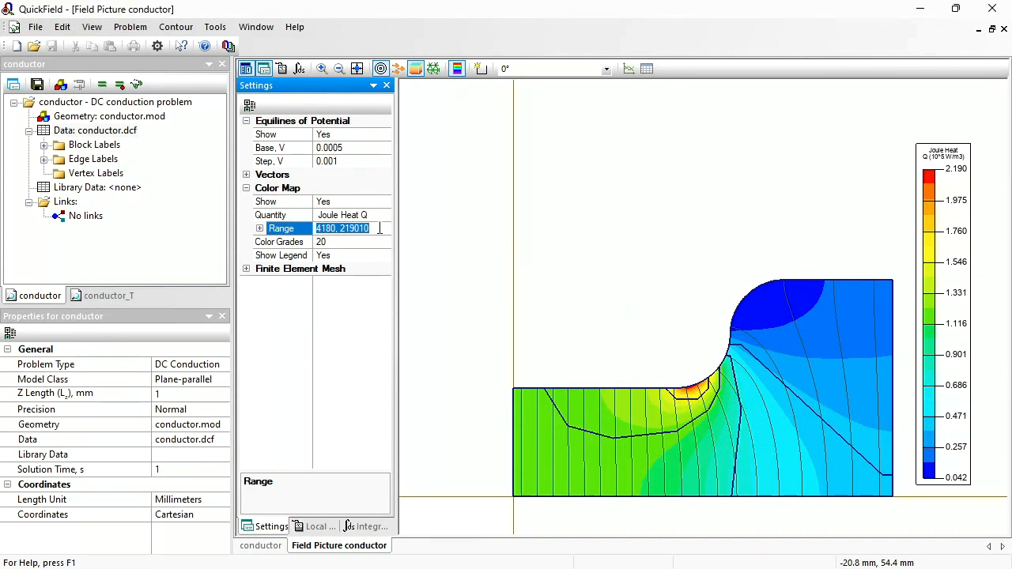
text(0)
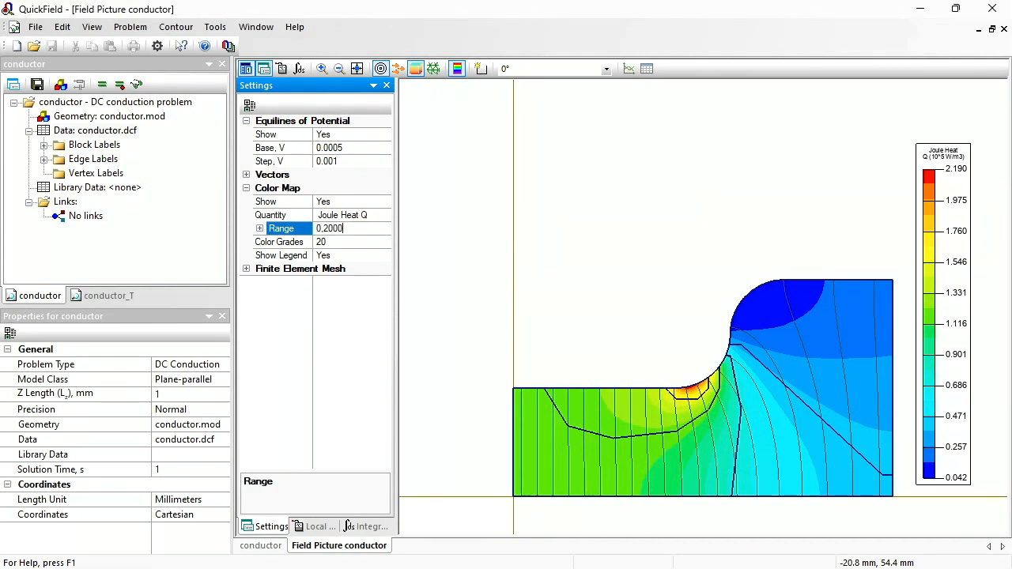
text(, 200000)
key(Return)
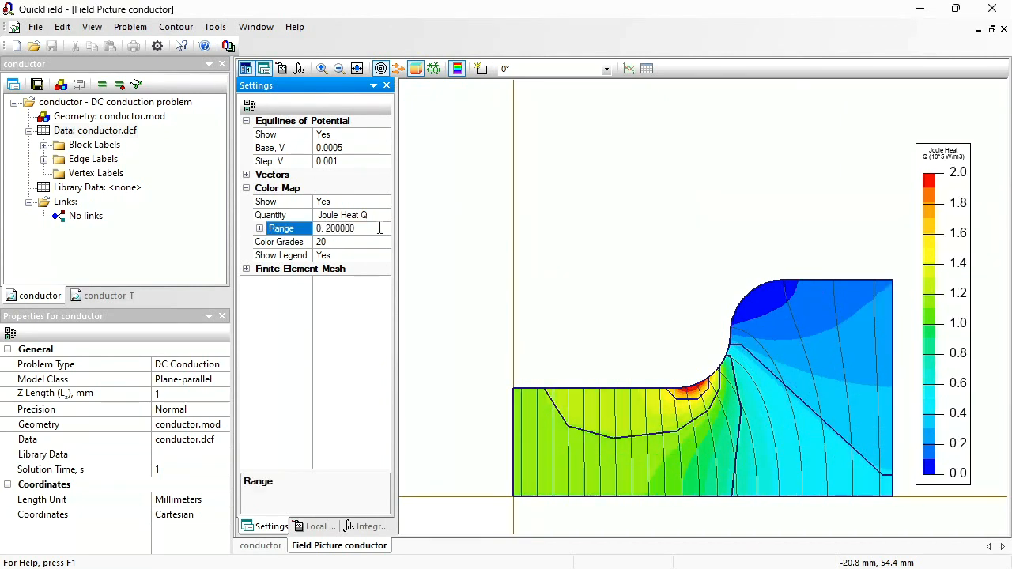
click(336, 242)
key(Return)
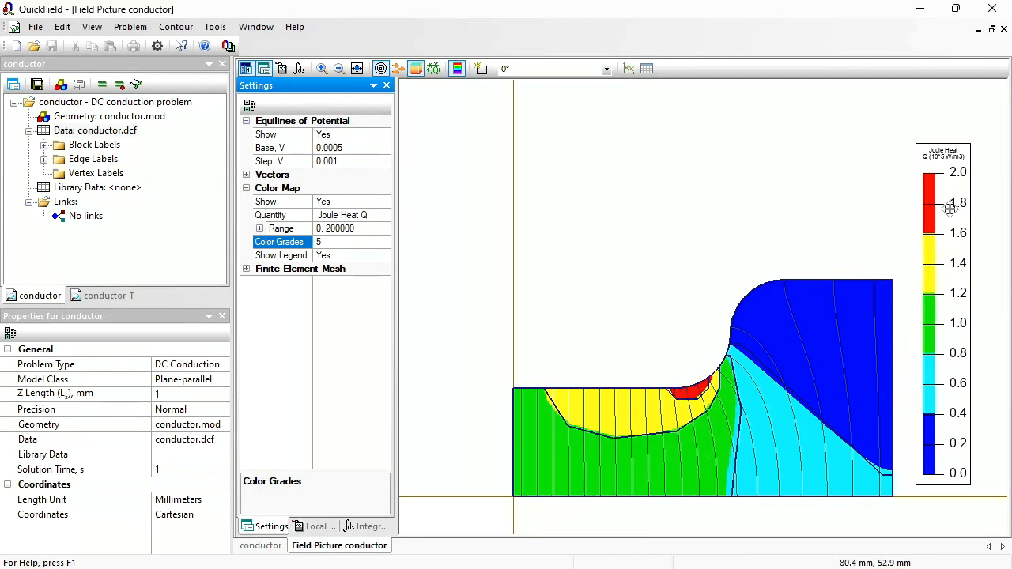
- Open the geometry of the conductor_T heat transfer problem and show the whole conductor as a 3D extruded model
click(108, 296)
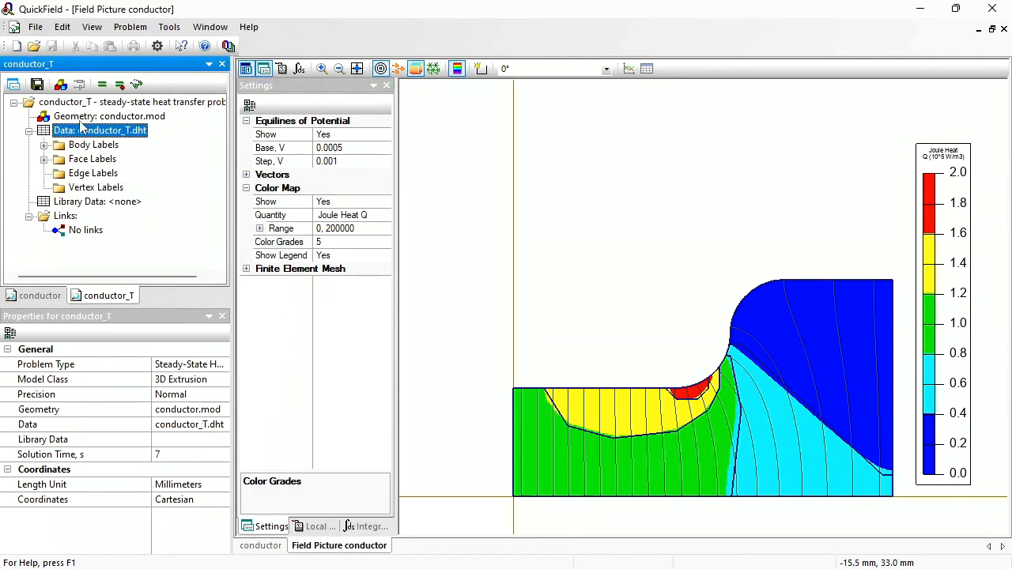
double_click(82, 118)
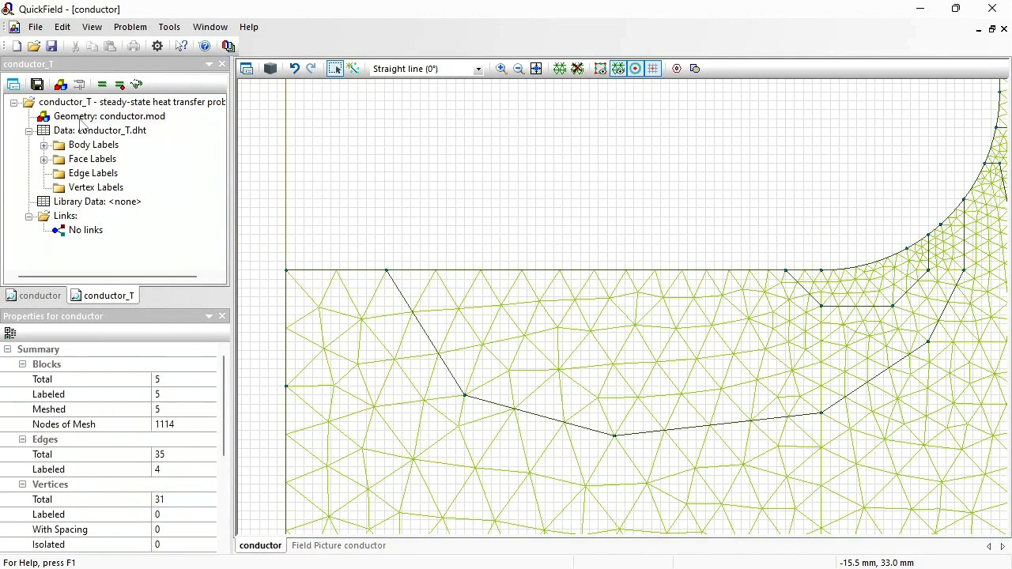
click(537, 69)
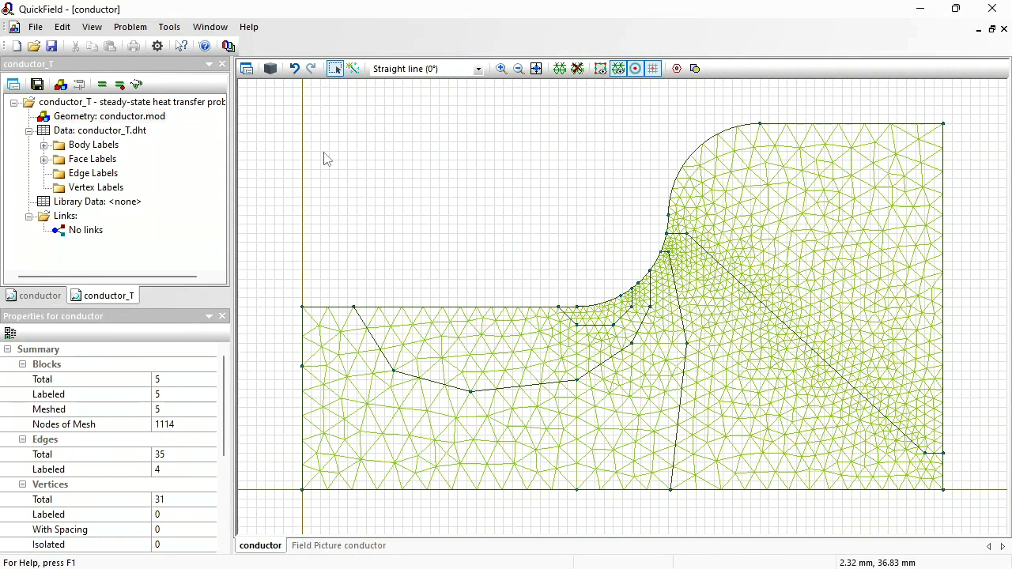
click(271, 70)
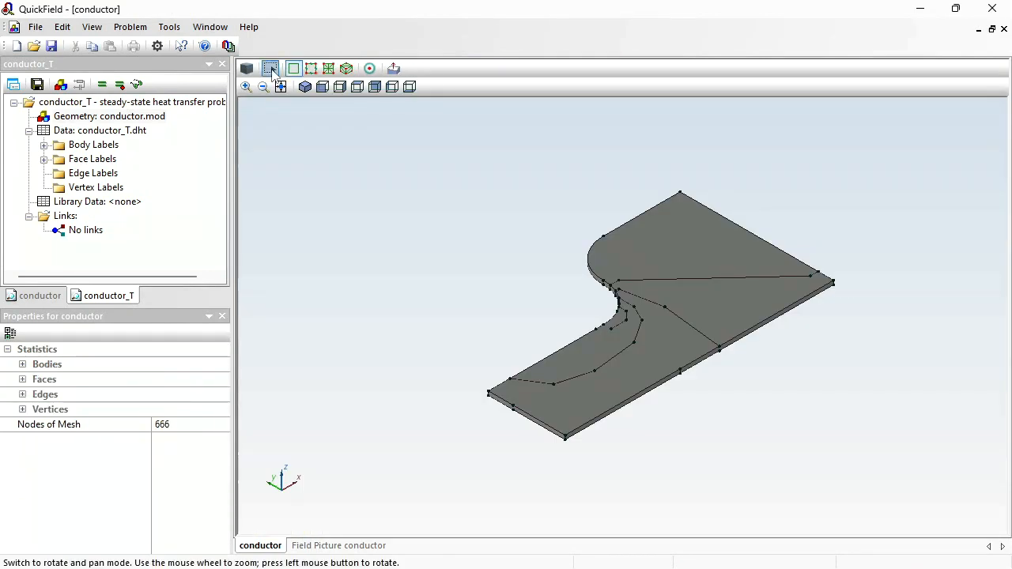
click(272, 70)
drag(393, 232, 343, 299)
- Assign the body label "red" to the small zone at the inner curved corner
click(44, 146)
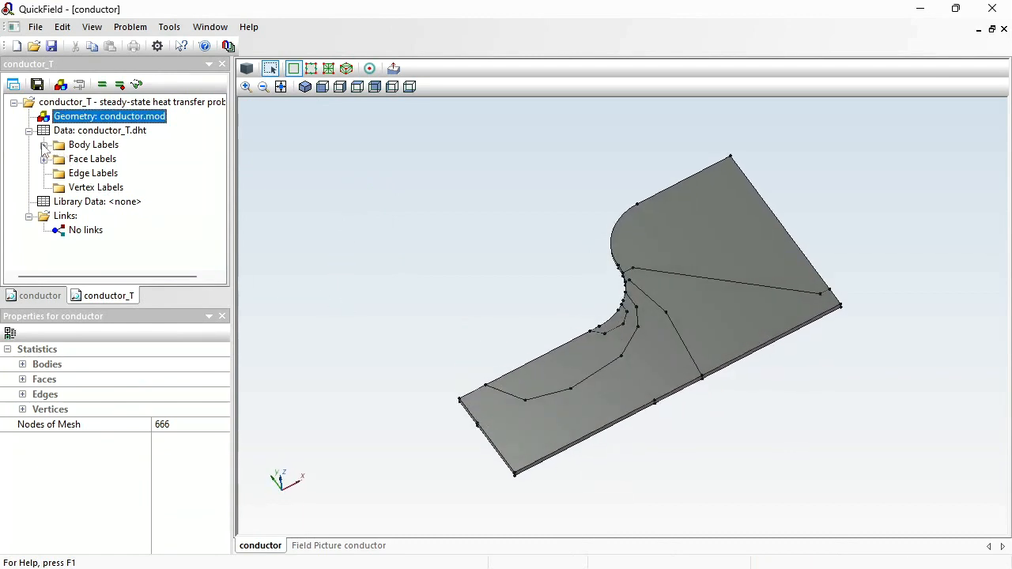
click(85, 162)
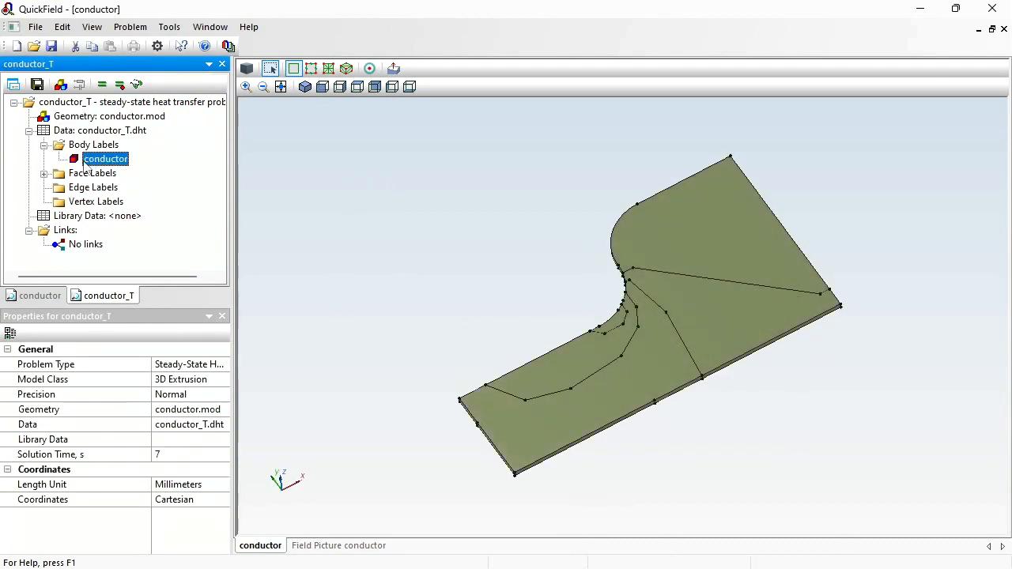
click(617, 326)
click(619, 327)
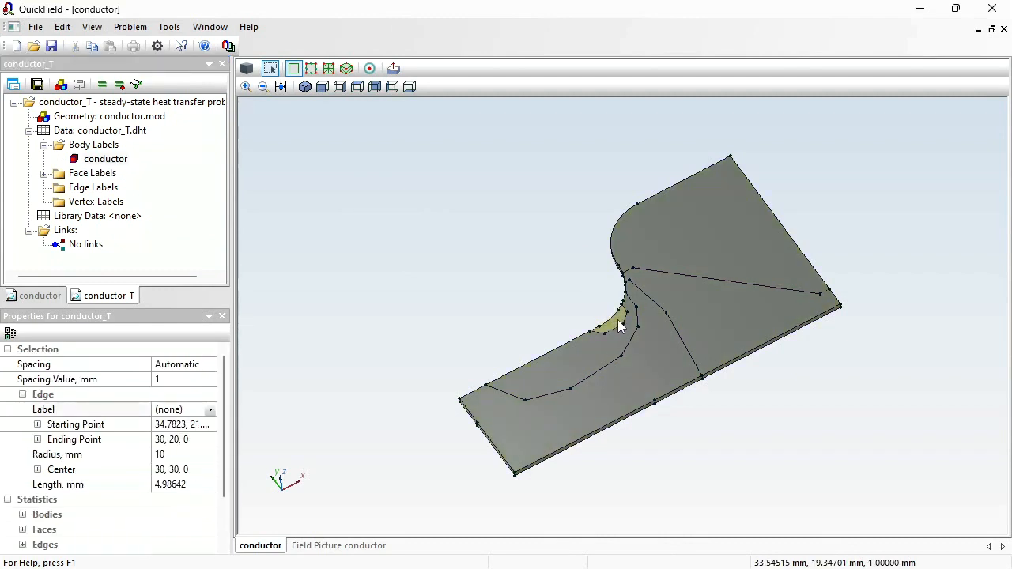
click(621, 327)
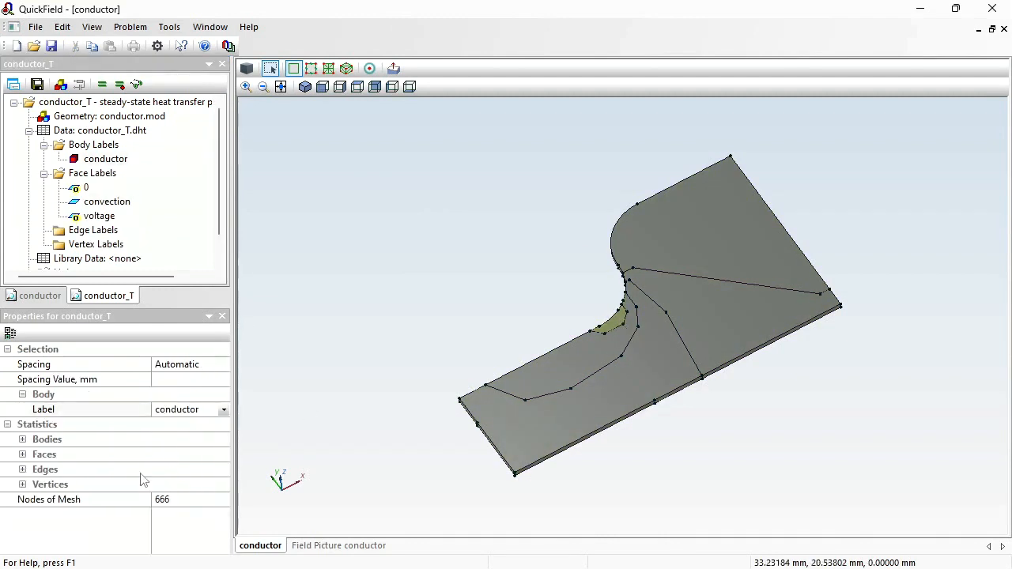
click(208, 409)
text(red)
key(Return)
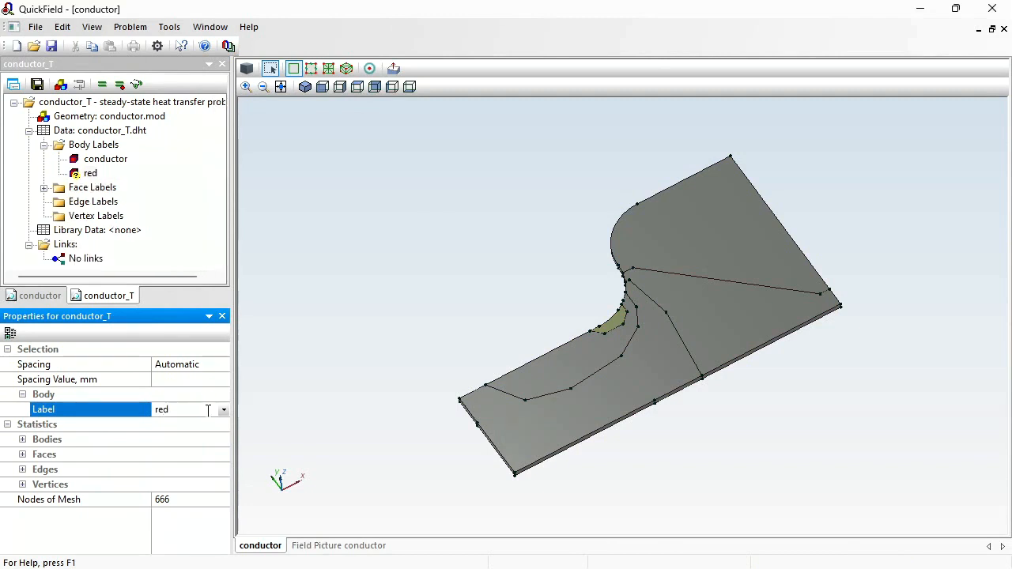
- Assign the body label "yellow" to the elongated zone surrounding the red one along the narrow part's edge
click(580, 352)
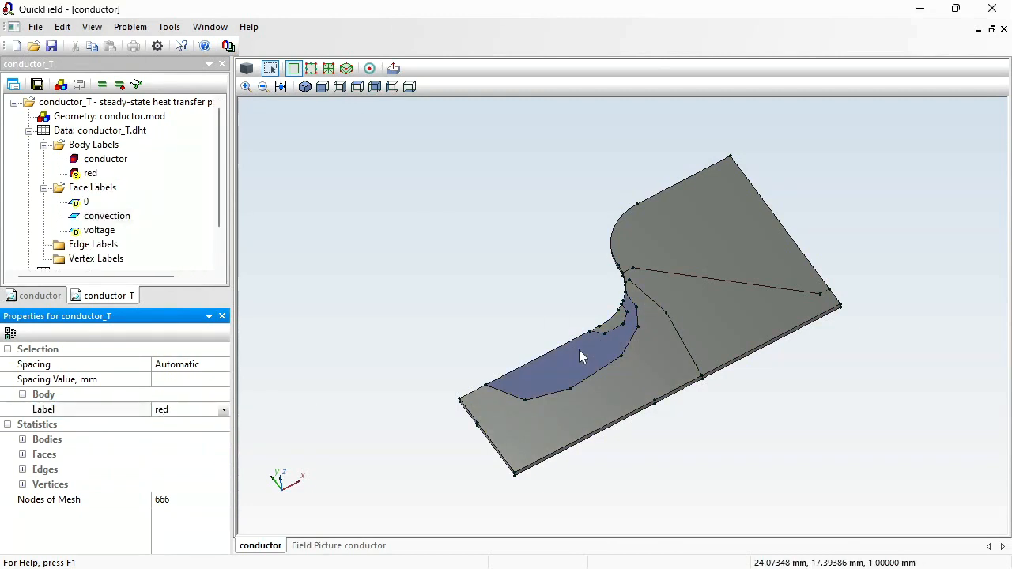
click(580, 353)
click(196, 405)
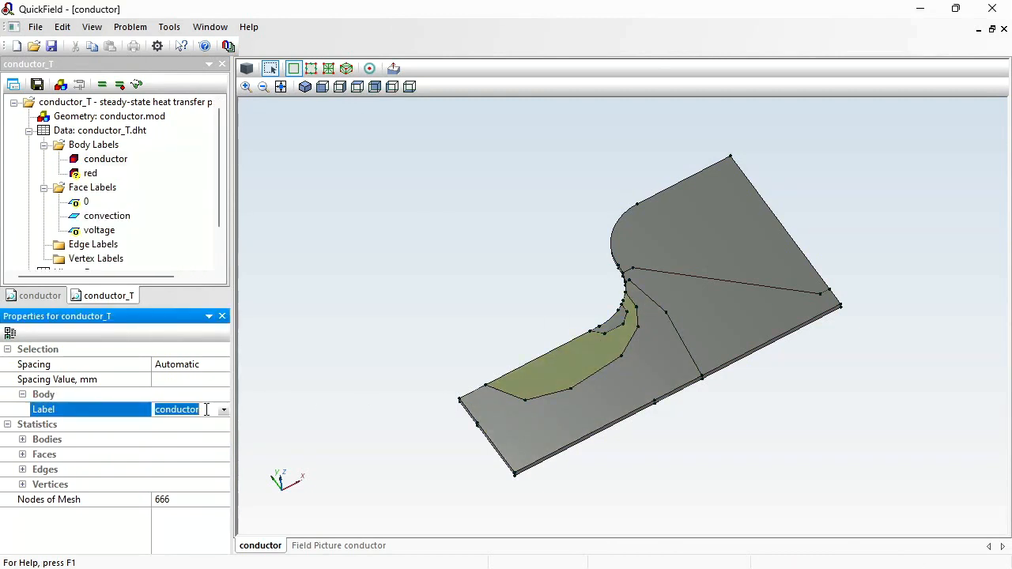
text(yellow)
key(Return)
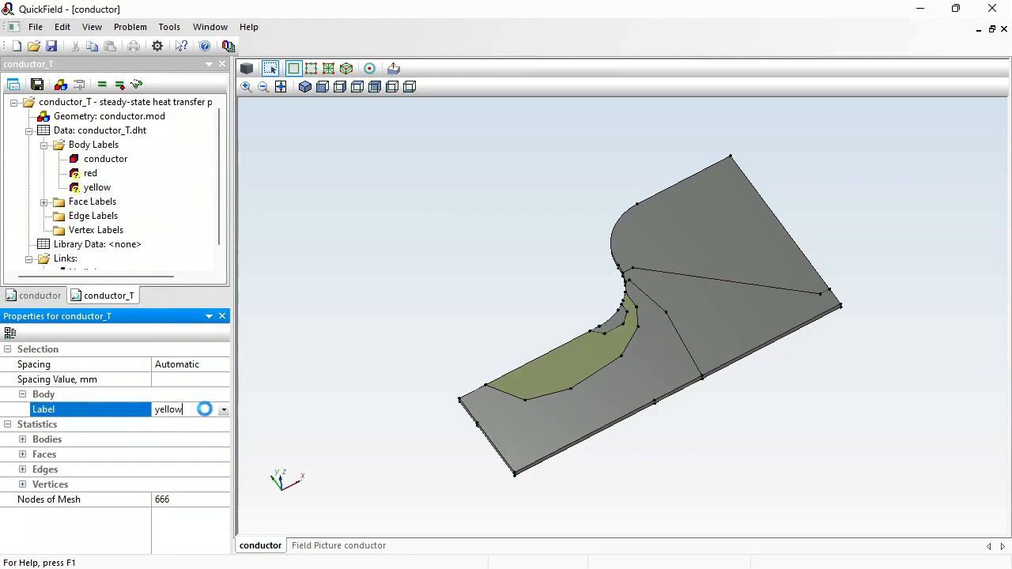
- Assign the body label "green" to the large zone filling the rest of the narrow part
click(663, 386)
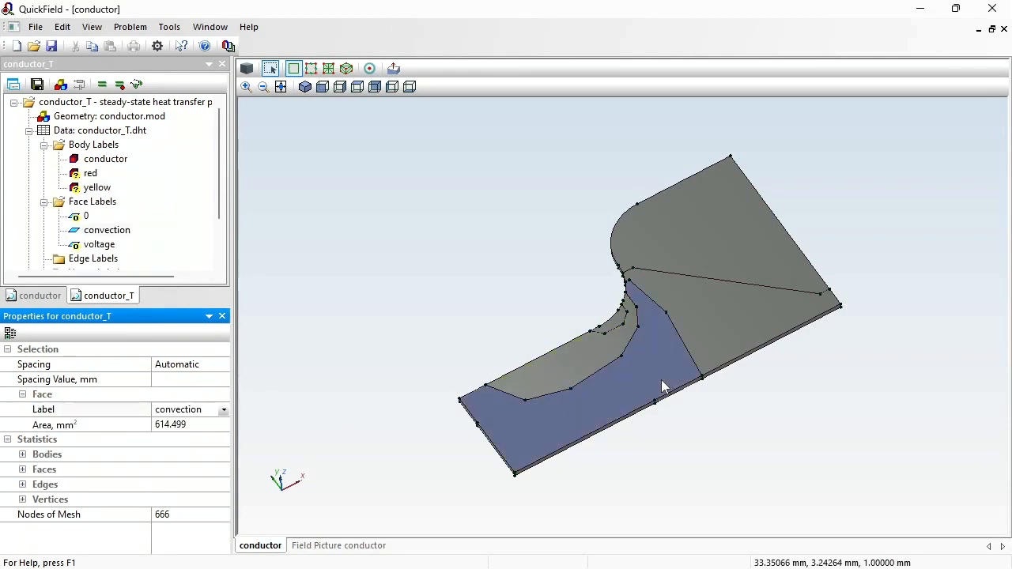
click(662, 386)
click(200, 409)
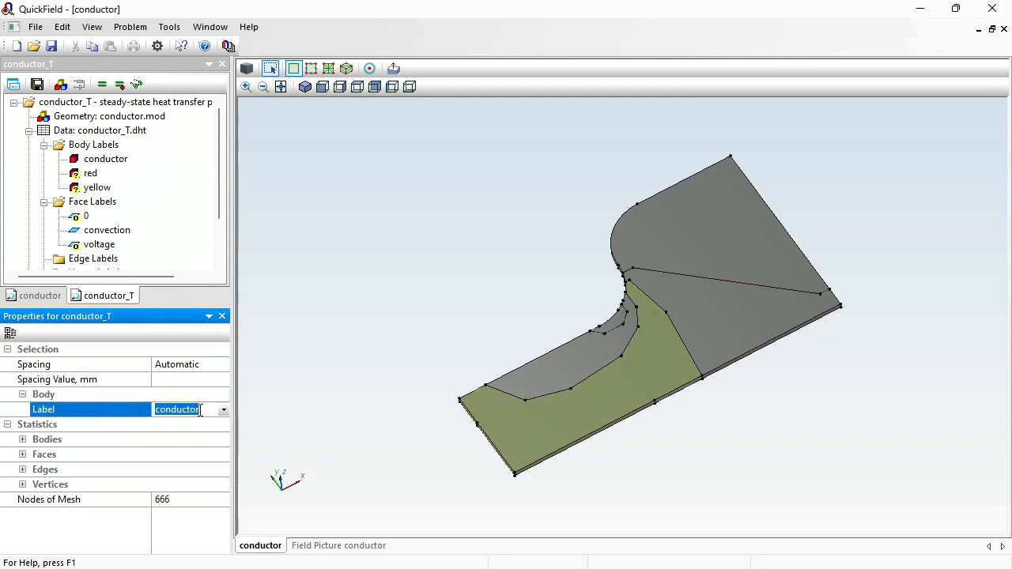
text(green)
key(Return)
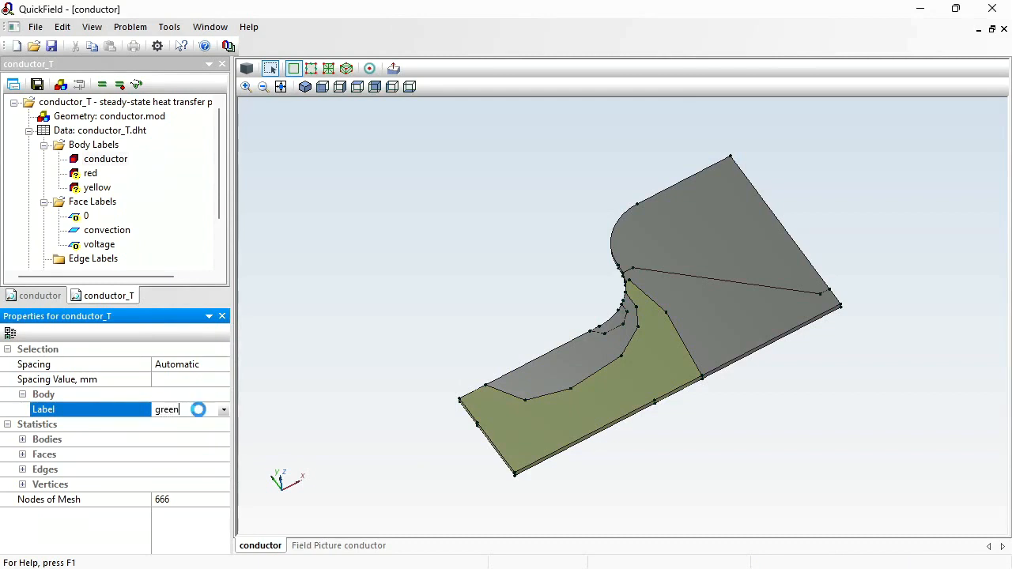
- Assign the body label "blue" to the triangular zone between the green body and the conductor's wide end
click(725, 312)
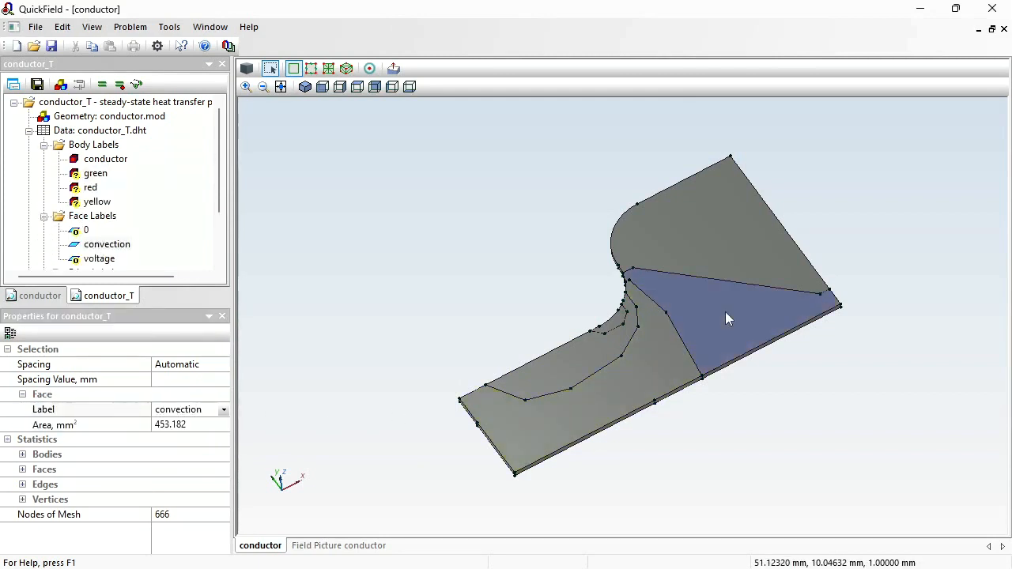
click(725, 312)
click(192, 408)
text(b)
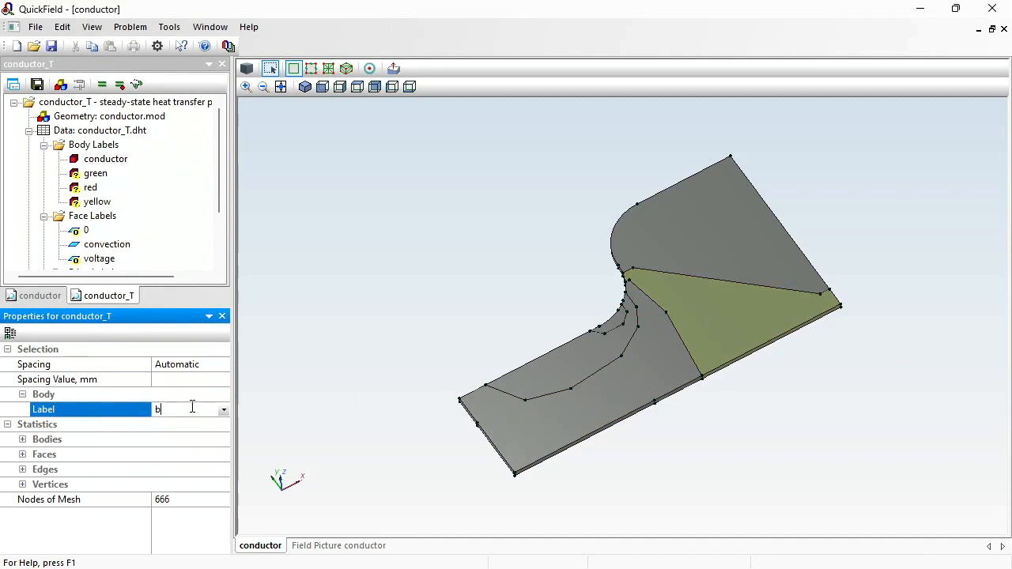
text(lue)
key(Return)
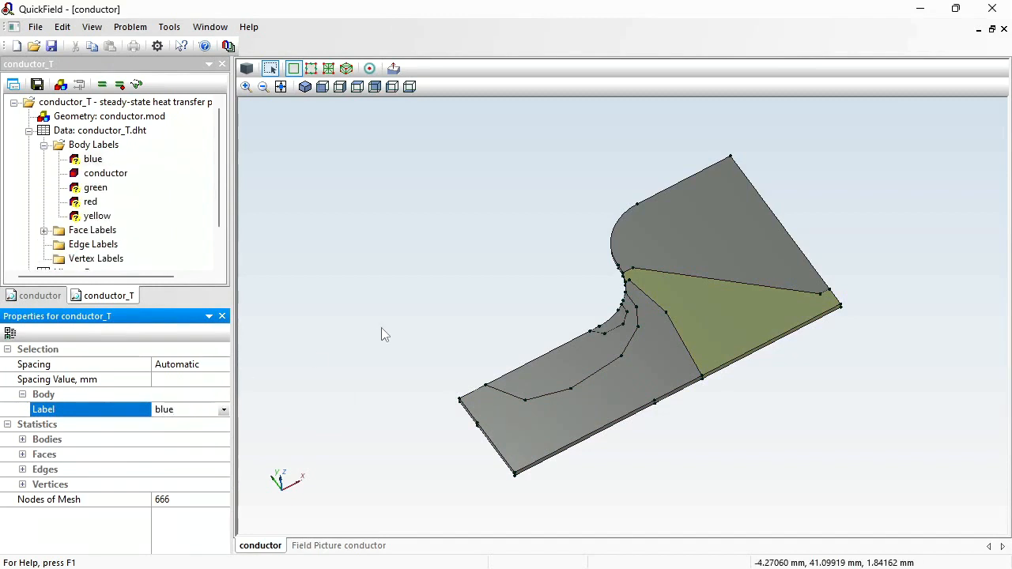
- Assign the body label "dark blue" to the outermost zone of the conductor's wide part
click(702, 245)
click(702, 245)
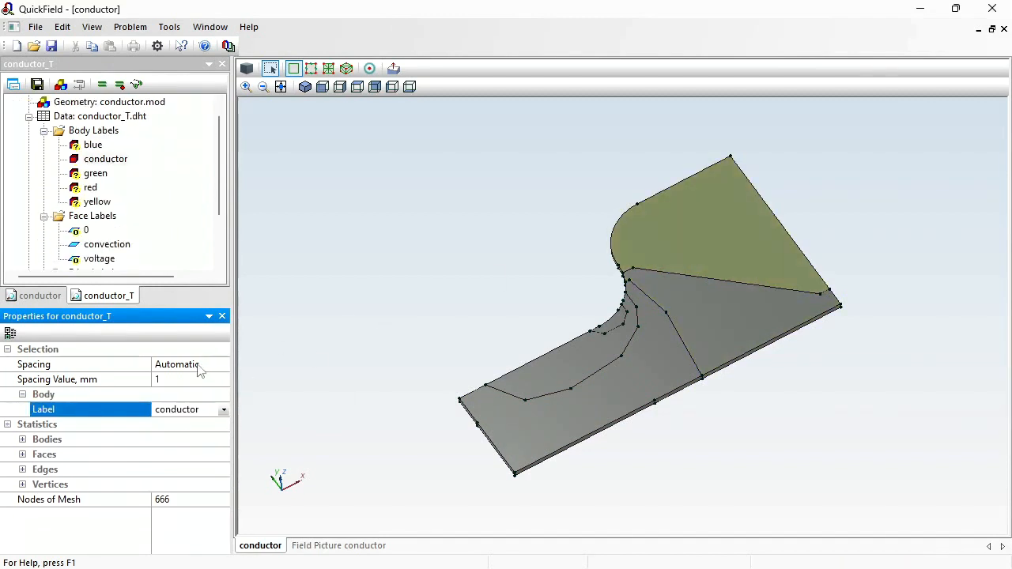
click(188, 412)
text(dark blue)
key(Return)
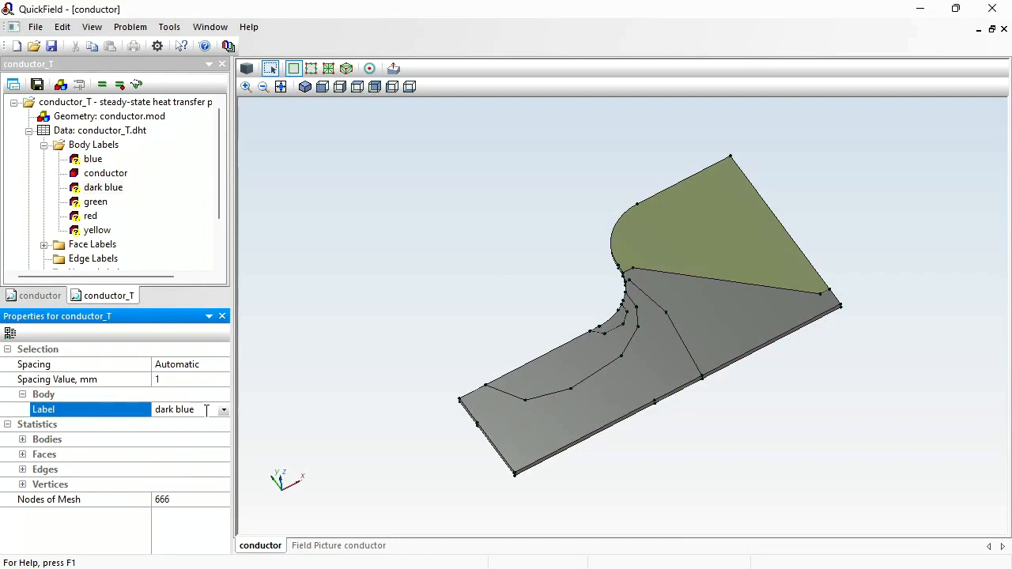
- Highlight the body labelled "blue" and tile the 3D model and the Joule heat field picture side by side
click(87, 160)
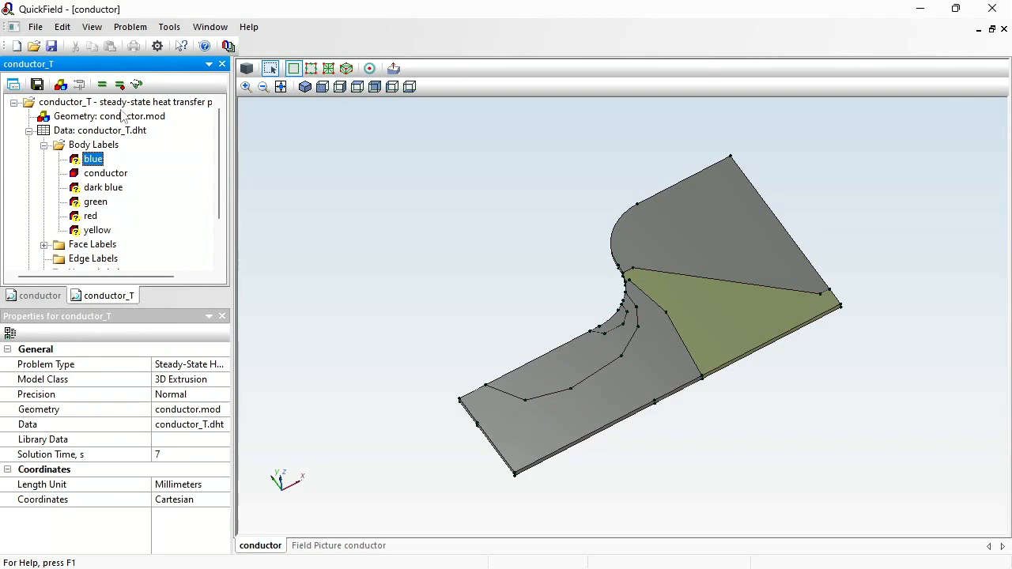
click(210, 26)
click(237, 75)
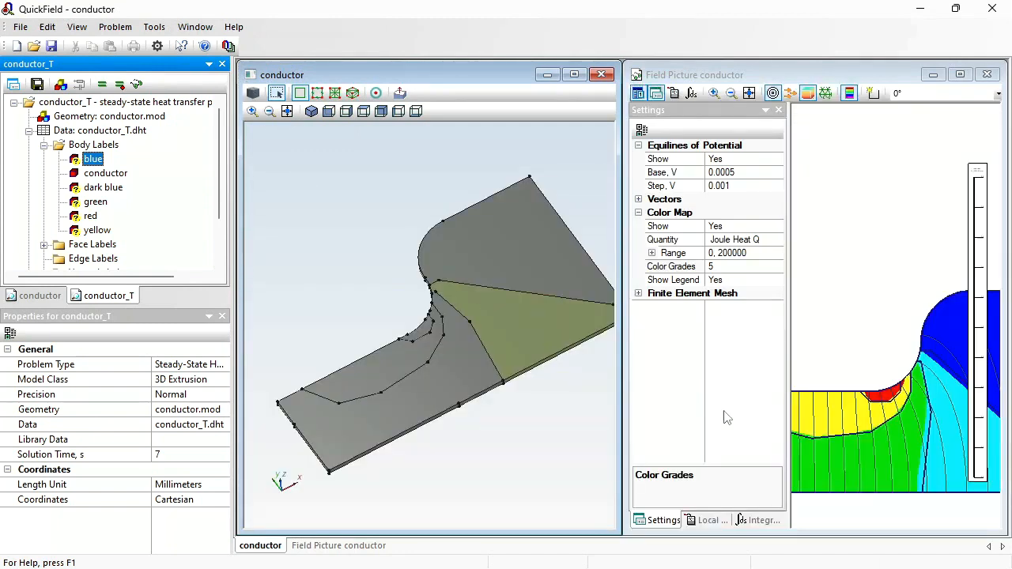
- Bring the Joule heat legend into view and set the "red" body label's thermal conductivity to 50 W/K·m and heat source volume power to 1.8e5 W/m³
drag(966, 256, 918, 254)
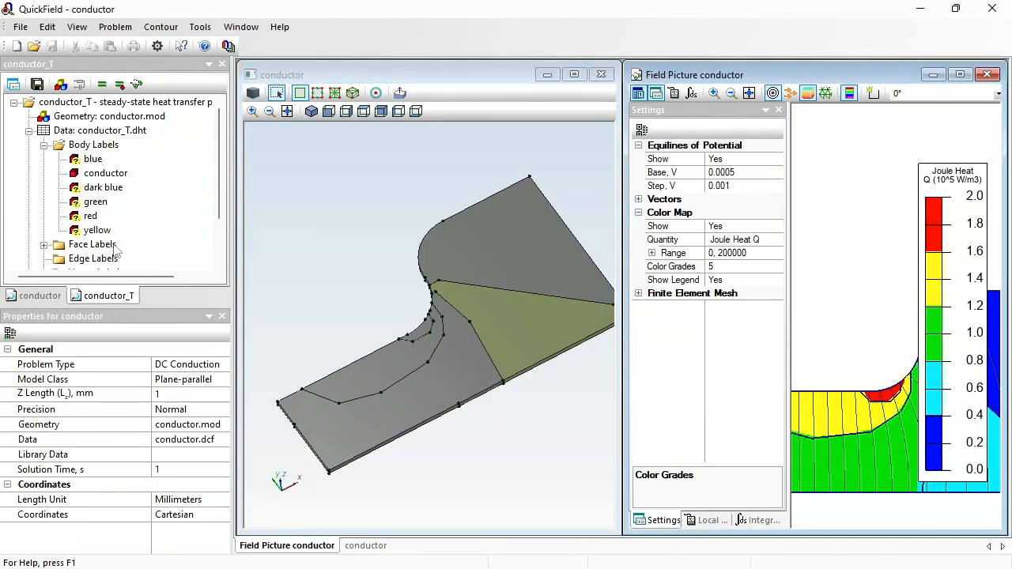
double_click(87, 216)
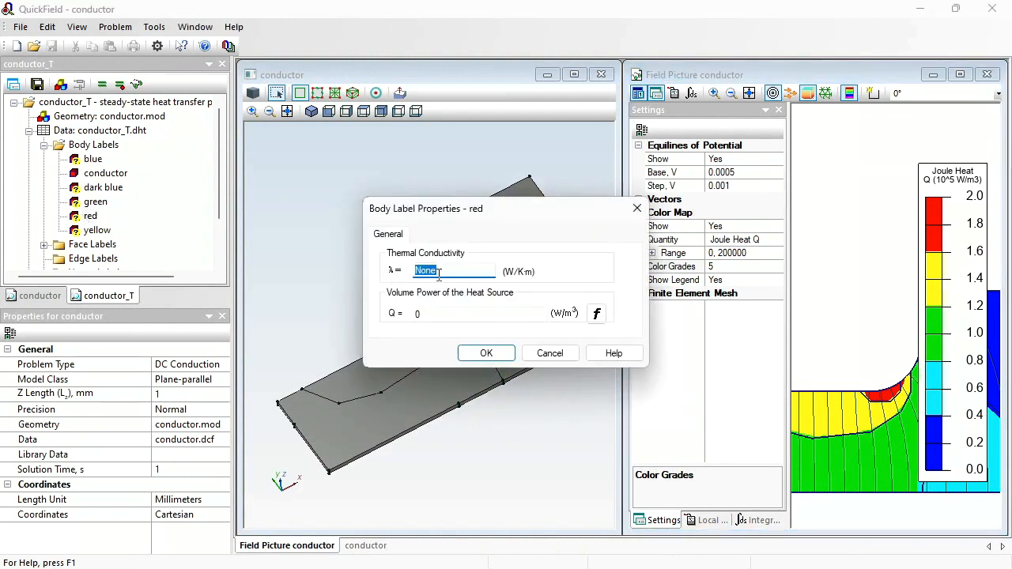
text(50)
click(445, 314)
drag(444, 315, 396, 325)
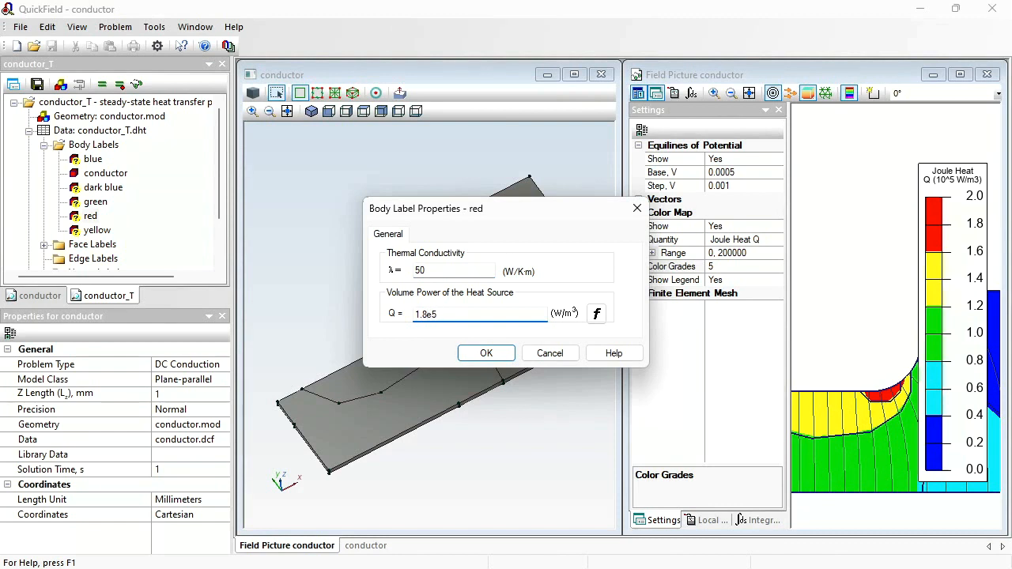
key(shift+Left)
key(shift+Left)
key(shift+Left)
key(shift+Left)
key(Return)
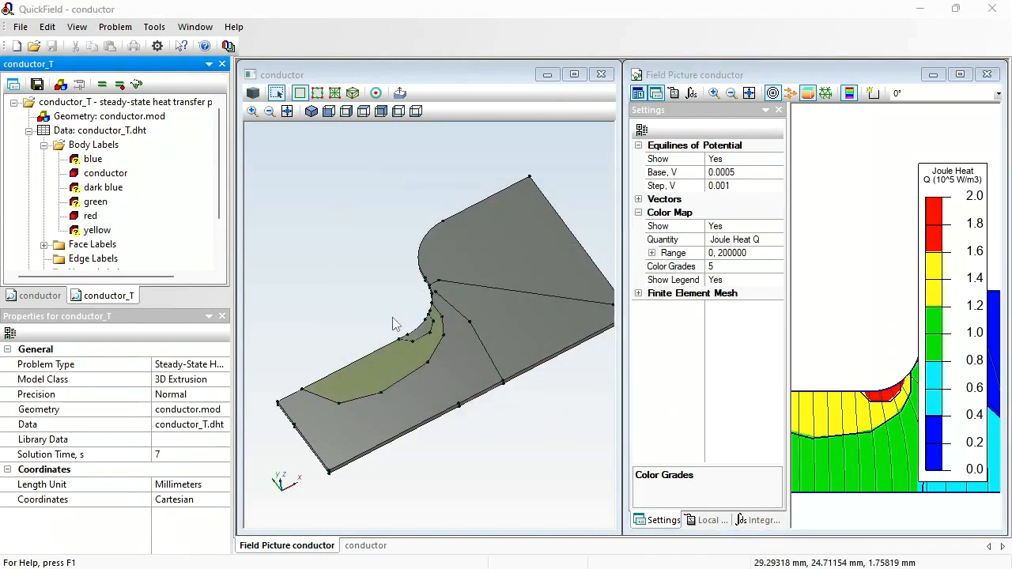
- Set the "yellow" body label's thermal conductivity to 50 W/K·m and its heat source volume power to 1.4e5 W/m³
double_click(395, 324)
text(50)
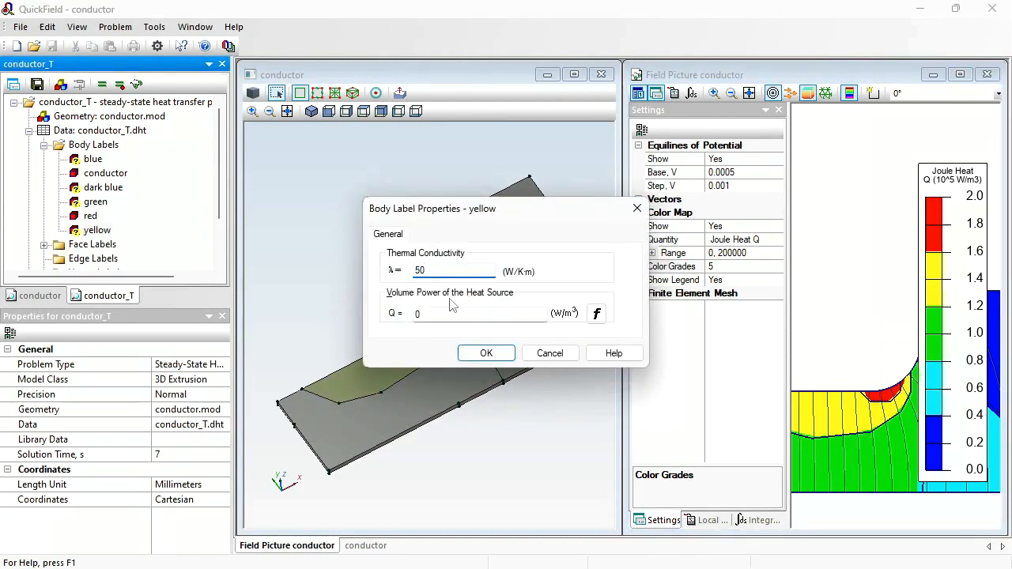
key(Tab)
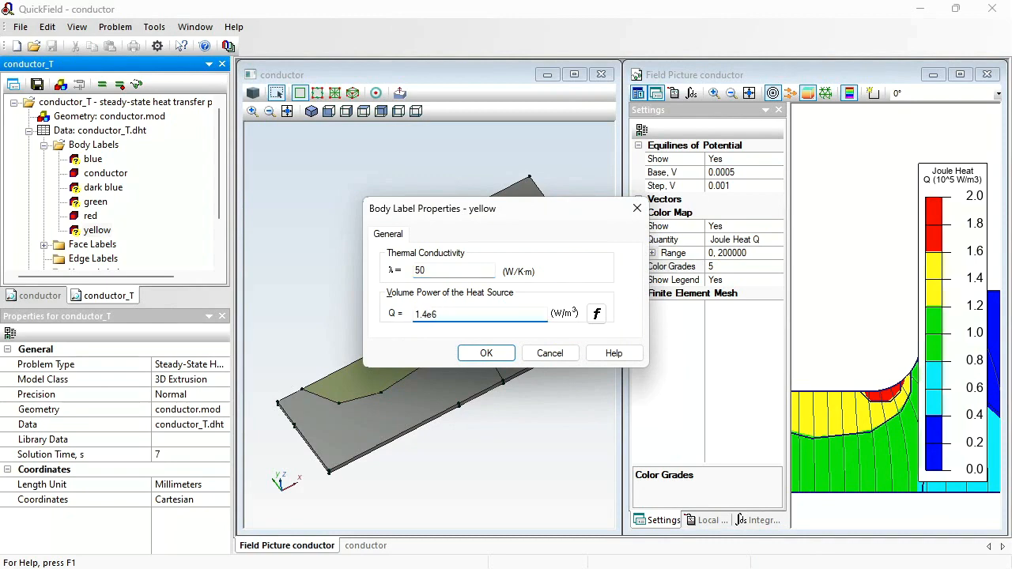
key(Return)
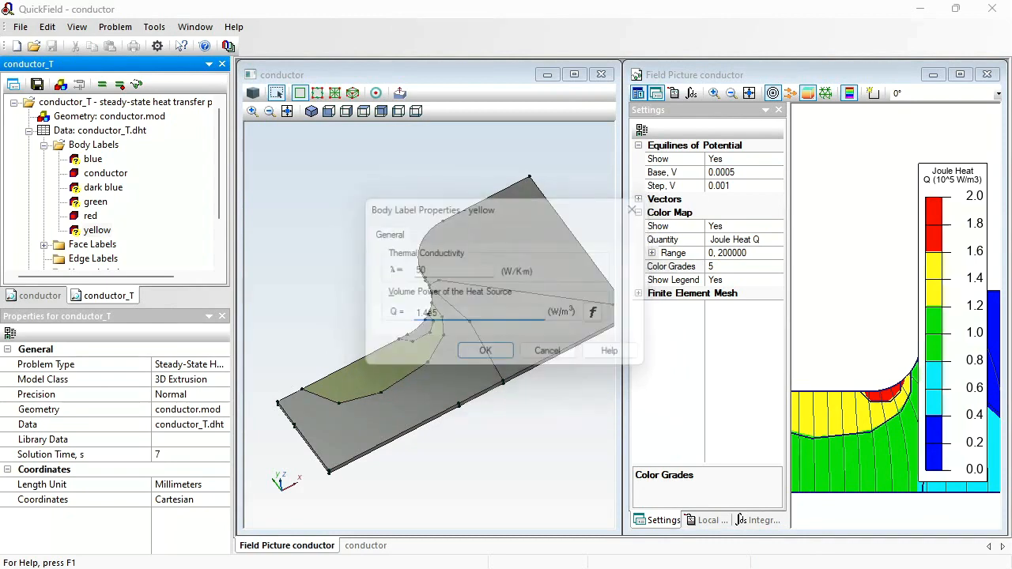
- Set the "green" body label's thermal conductivity to 50 W/K·m and enter its heat source volume power from the Joule heat legend
double_click(95, 203)
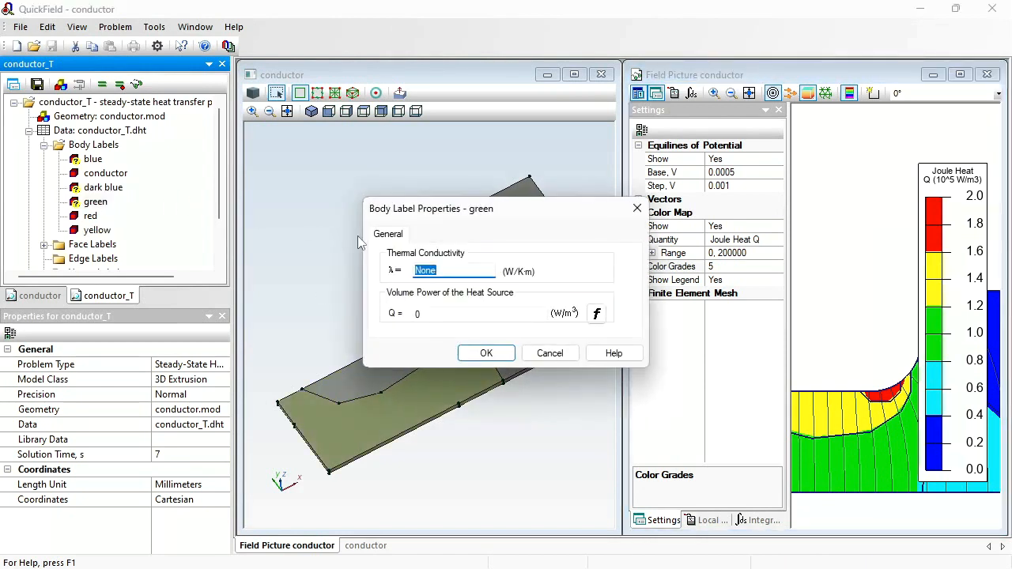
text(50)
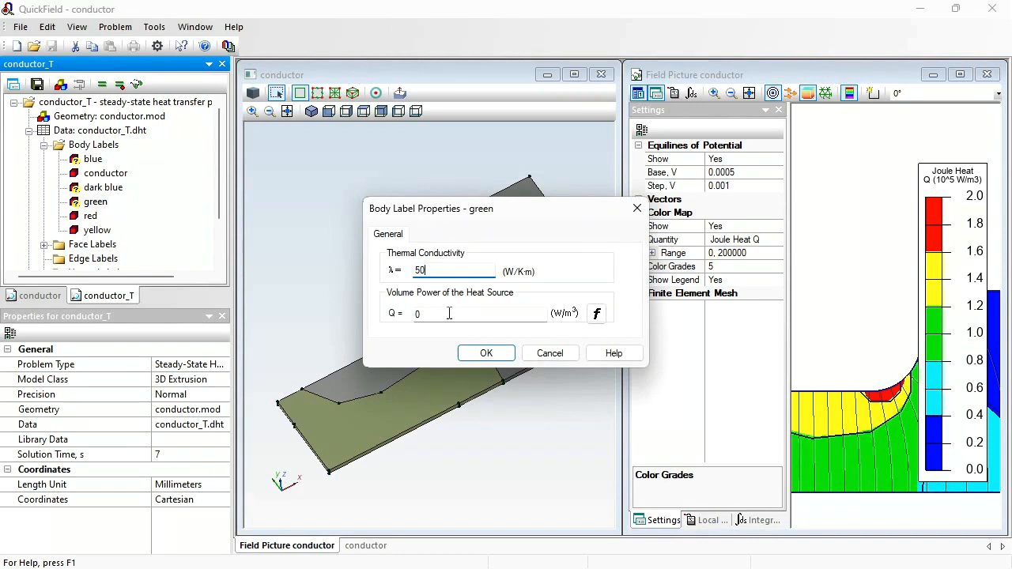
key(Tab)
key(Return)
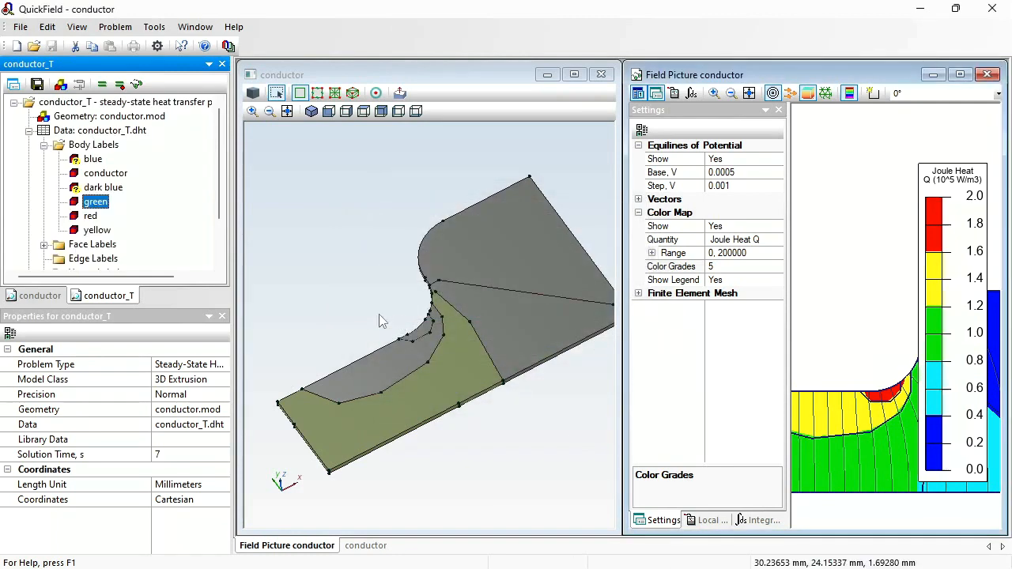
- Set the "blue" body label's thermal conductivity to 50 W/K·m and enter its heat source volume power according to the Joule heat legend
double_click(89, 159)
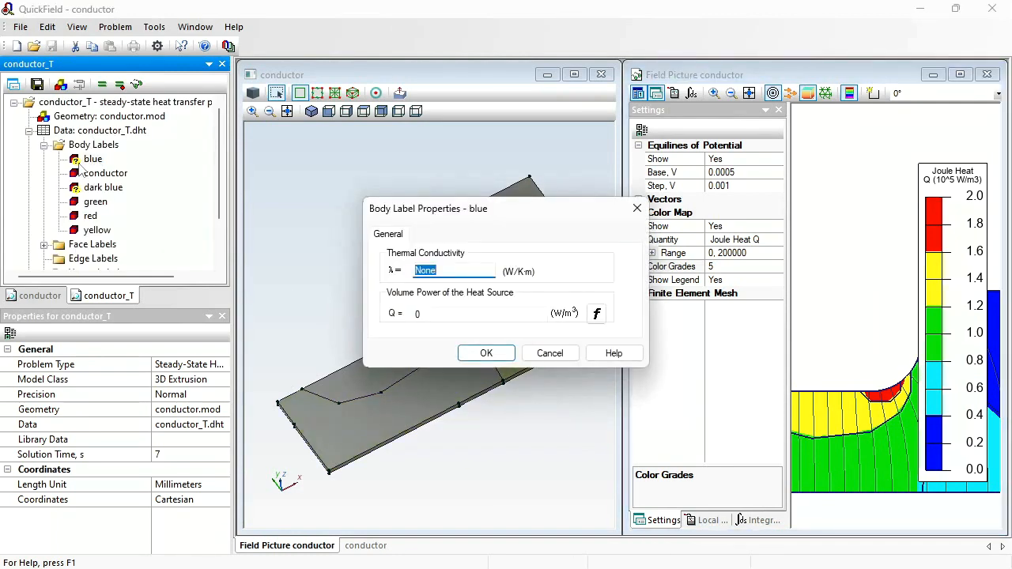
text(50)
click(449, 318)
key(Tab)
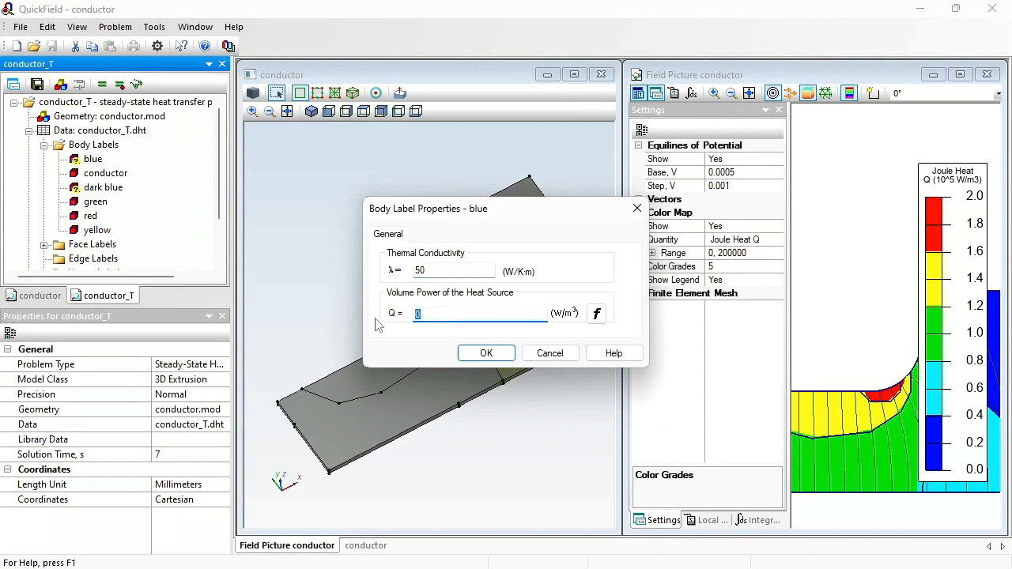
text(0.)
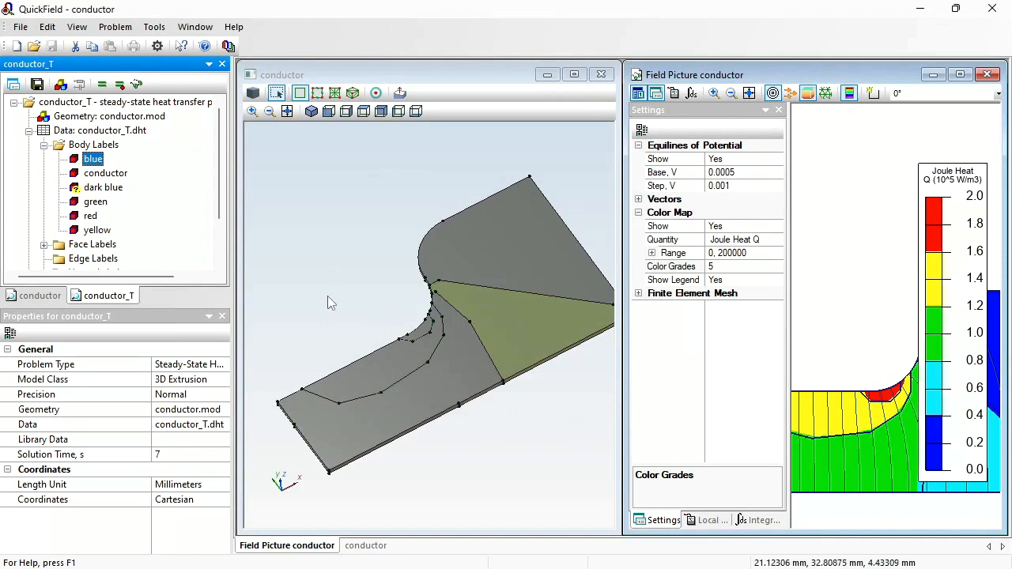
- Set the "dark blue" body label's thermal conductivity to 50 W/K·m and its heat source volume power to 0.2e5 W/m³
click(93, 188)
double_click(89, 193)
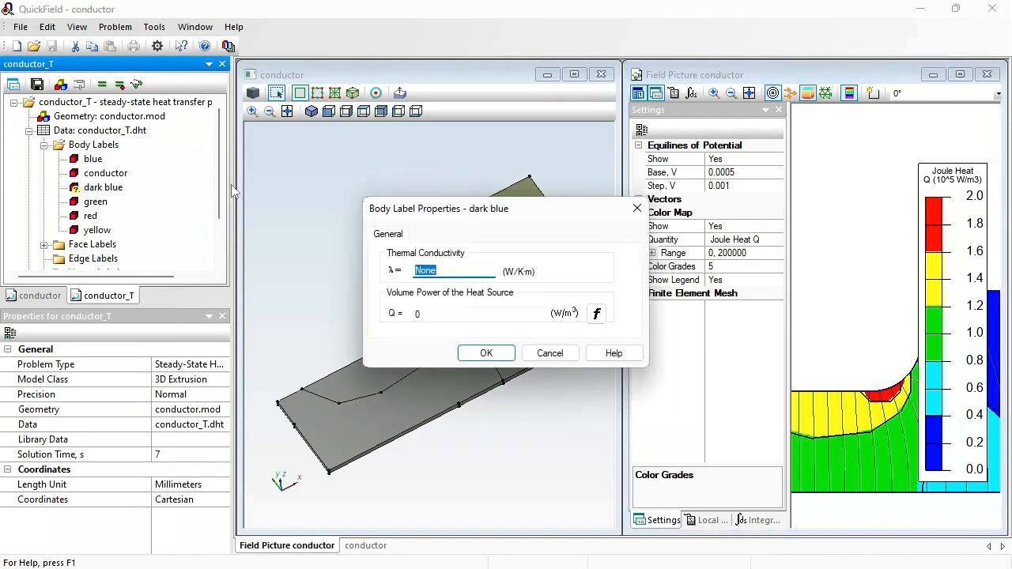
text(50)
click(435, 315)
text(.)
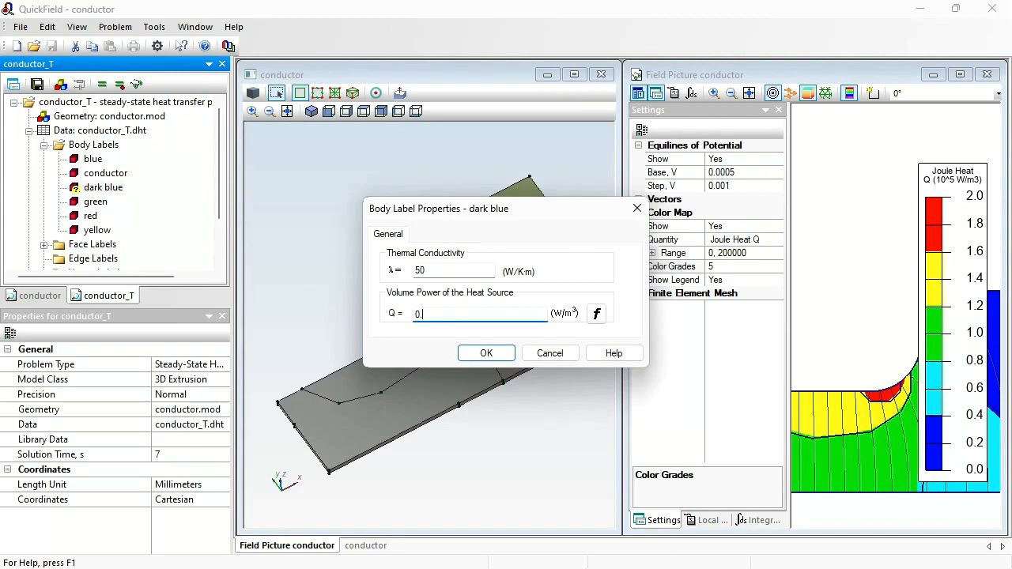
text(2e5)
key(Return)
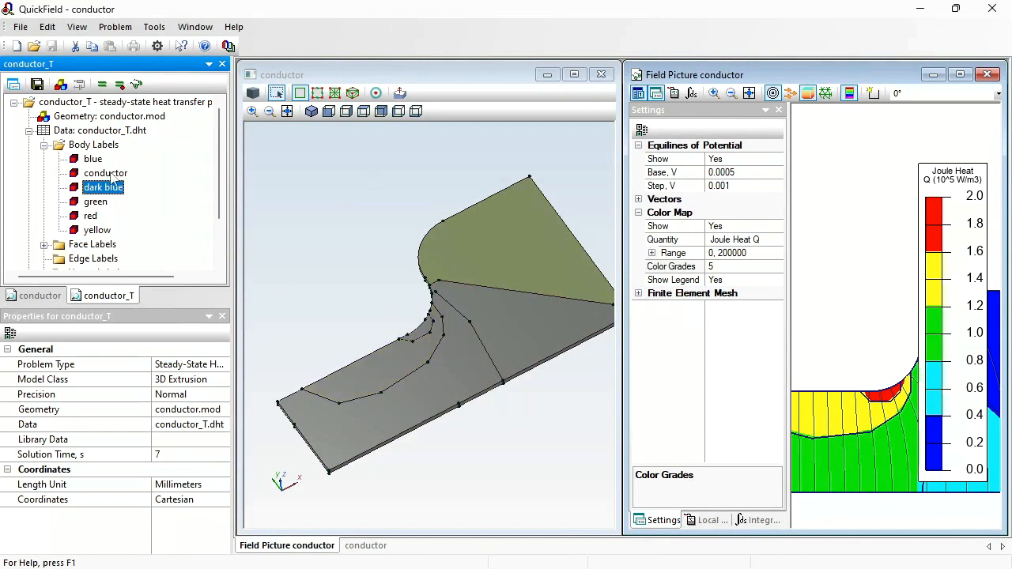
- Check the zones assigned to the "red", "green" and "dark blue" body labels by highlighting them one after another in the 3D model
click(89, 216)
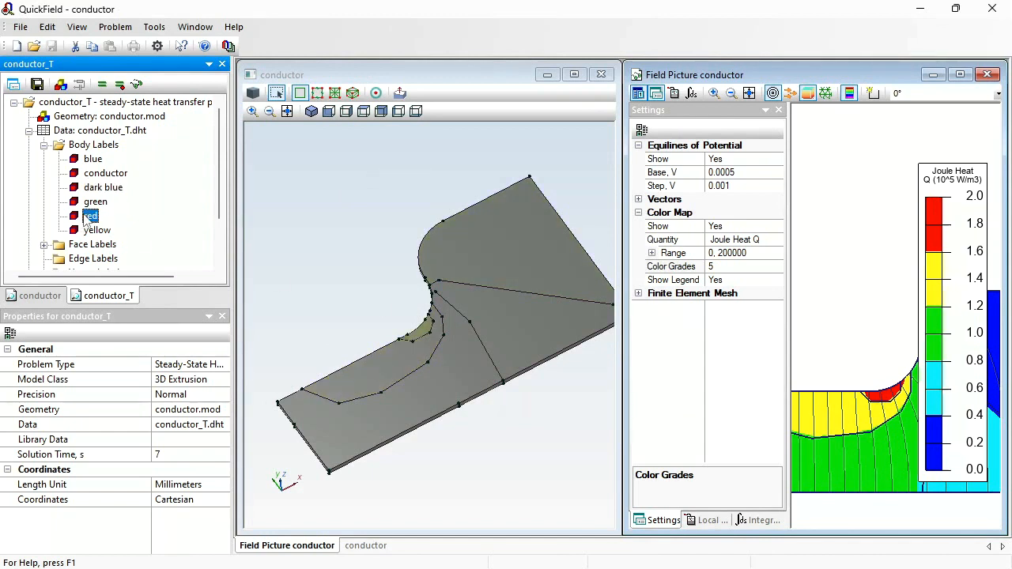
key(Up)
key(Up)
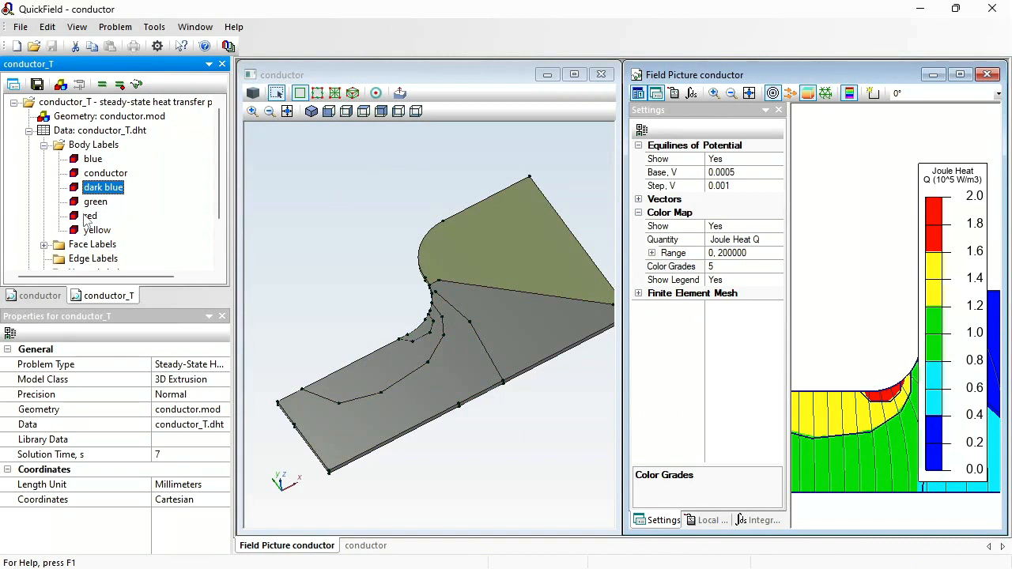
- Build the conductor's finite element mesh on its edges, faces and bodies
click(318, 93)
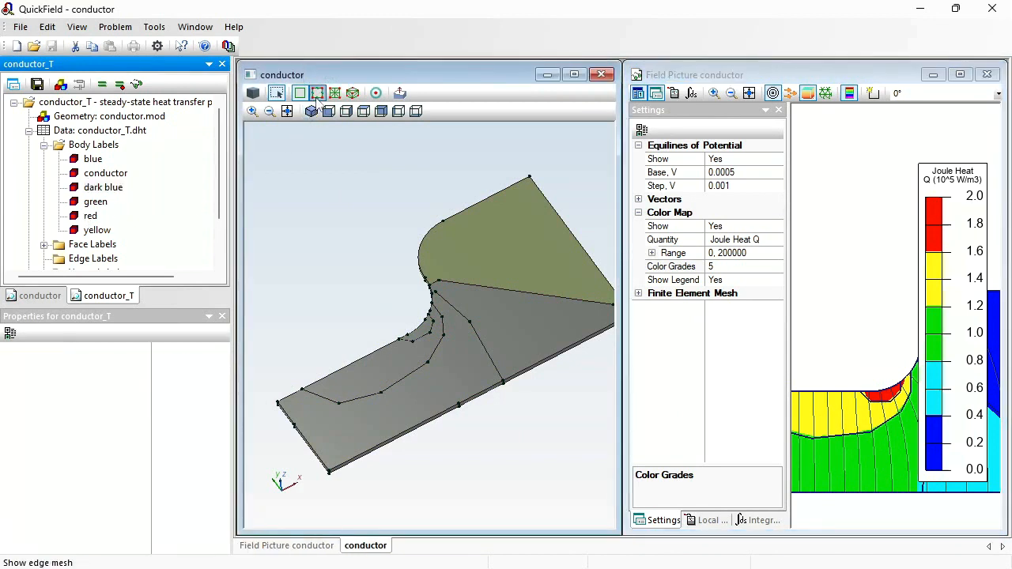
click(335, 93)
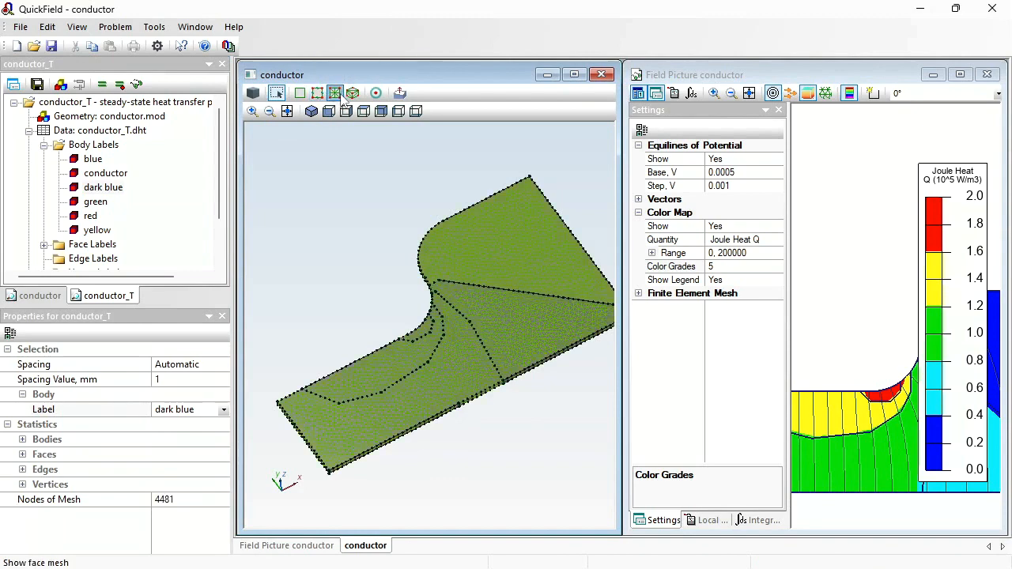
click(353, 93)
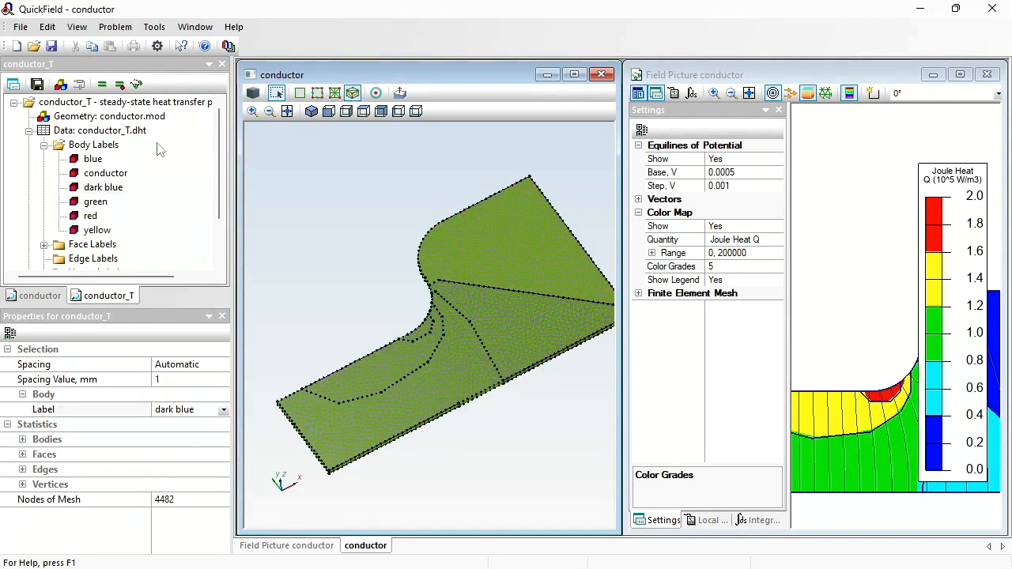
- Solve the conductor_T steady-state heat transfer problem with the refined heat sources
click(101, 84)
key(Return)
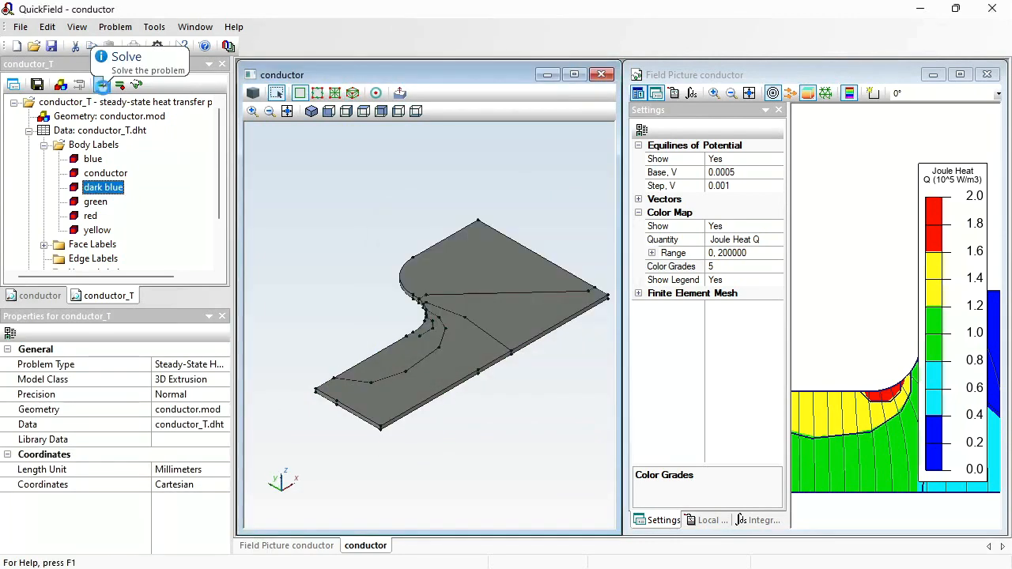
key(Return)
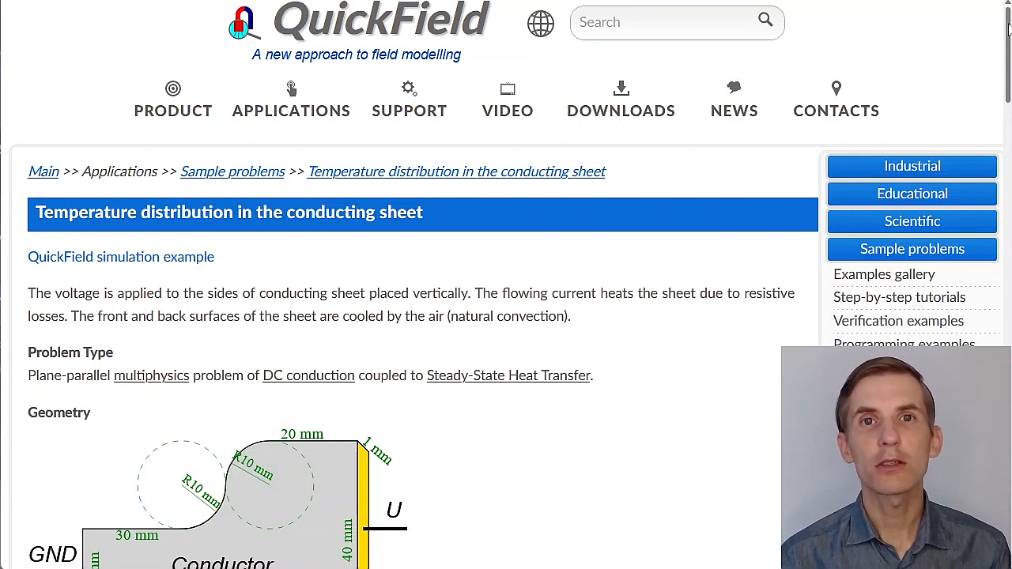
- On the conducting sheet example's web page, find the simulation files download and view the note about the QuickField Edition
drag(1008, 28, 1009, 413)
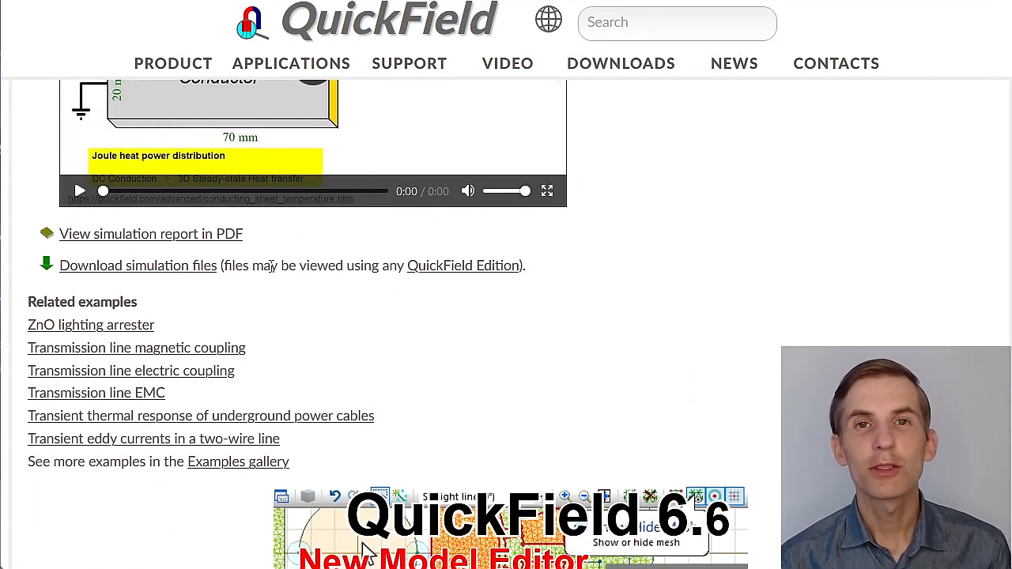
mouse_move(426, 274)
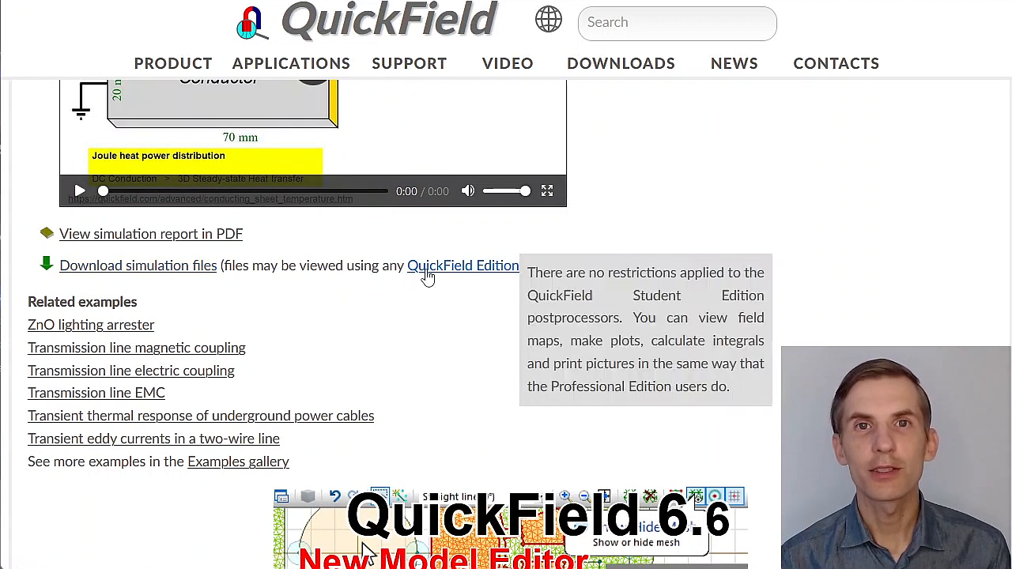